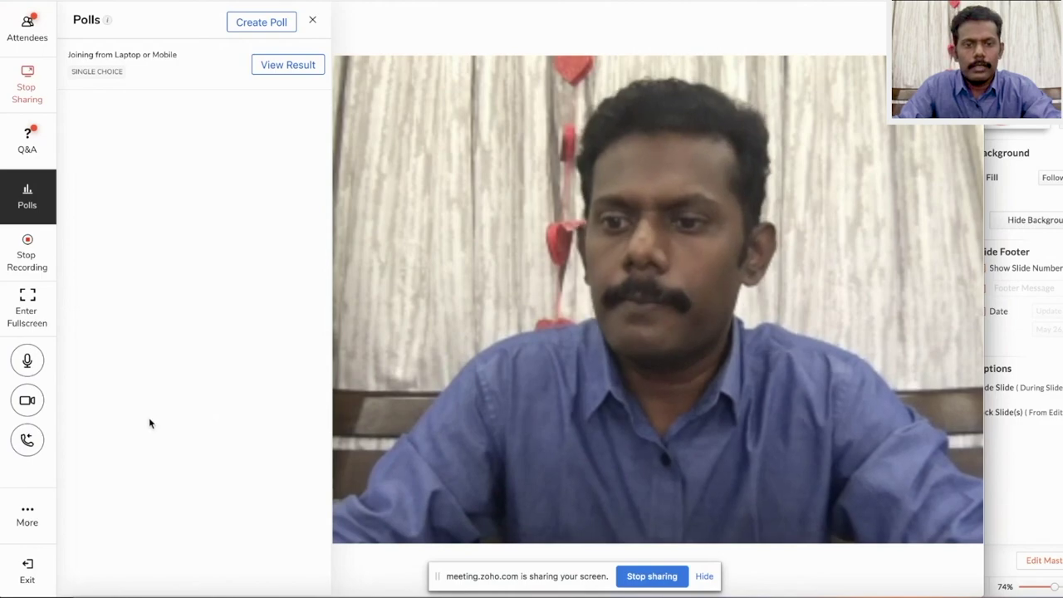
# Step: Turn off the presenter's camera in the Zoho Meeting sidebar
pyautogui.click(27, 401)
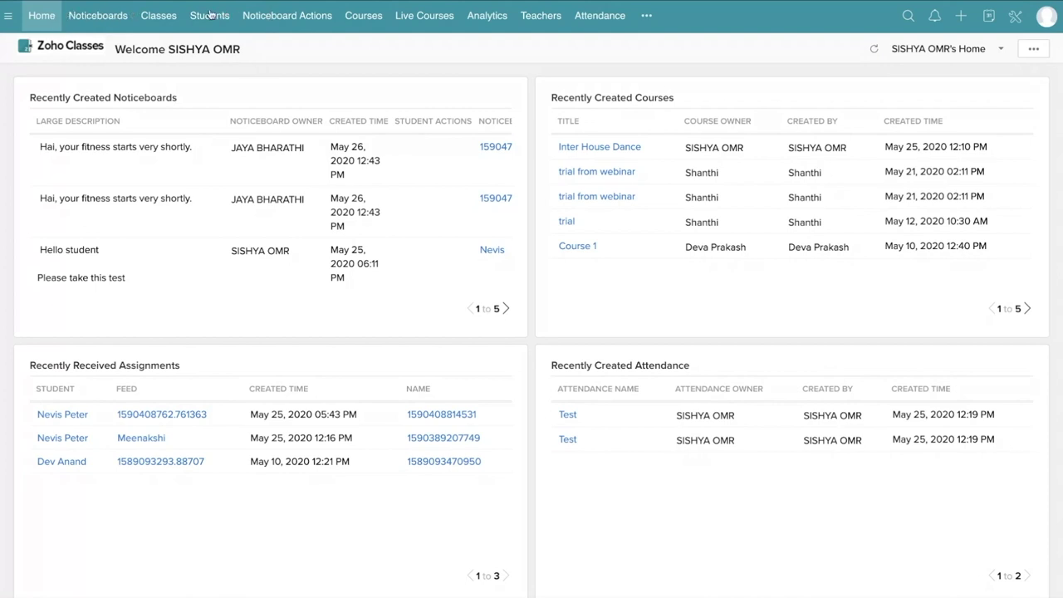
# Step: Browse the Noticeboards list and start a new noticeboard post
pyautogui.click(99, 18)
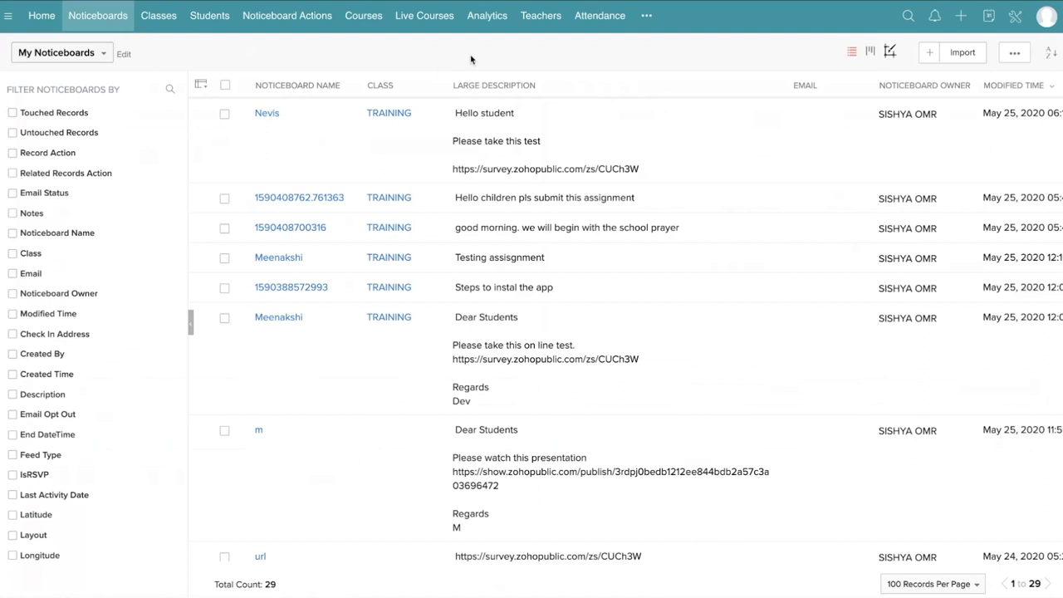
pyautogui.scroll(-1, 460, 239)
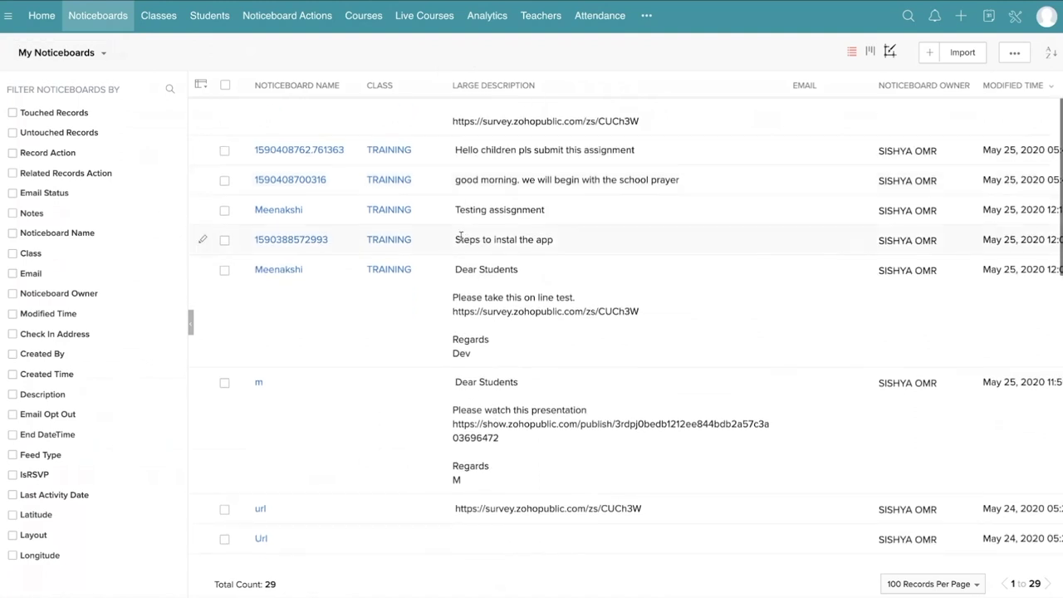
pyautogui.scroll(-3, 460, 240)
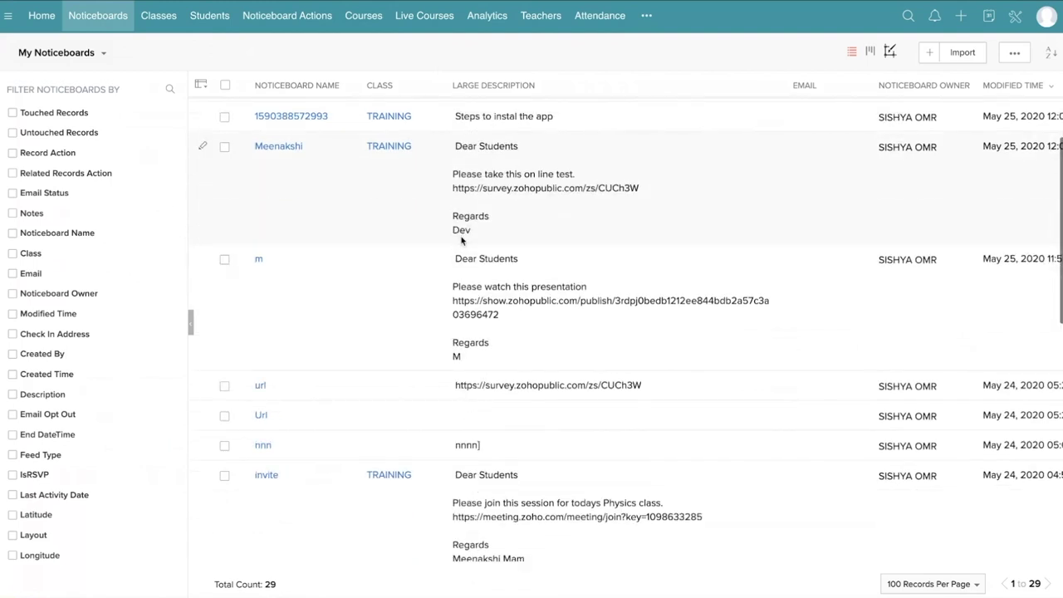
pyautogui.scroll(4, 461, 240)
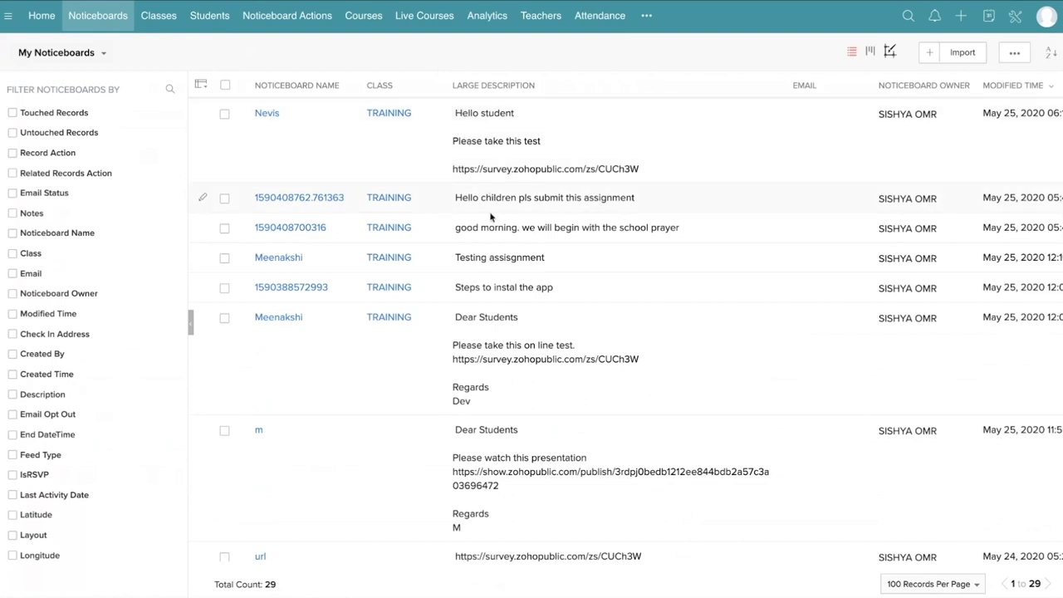
pyautogui.click(925, 53)
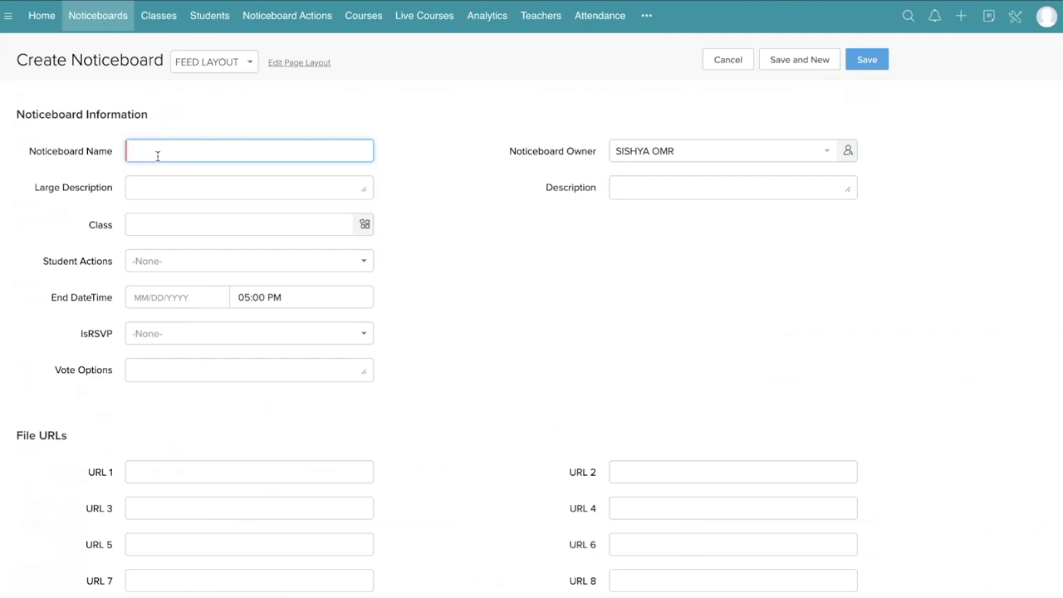
# Step: Name the noticeboard 'Nevis' and paste the student message into a taller Large Description box
pyautogui.write('Neeey')
pyautogui.hotkey('ctrl', 'a')
pyautogui.write('Nevis')
pyautogui.moveTo(362, 191); pyautogui.dragTo(367, 266)
pyautogui.click(397, 208)
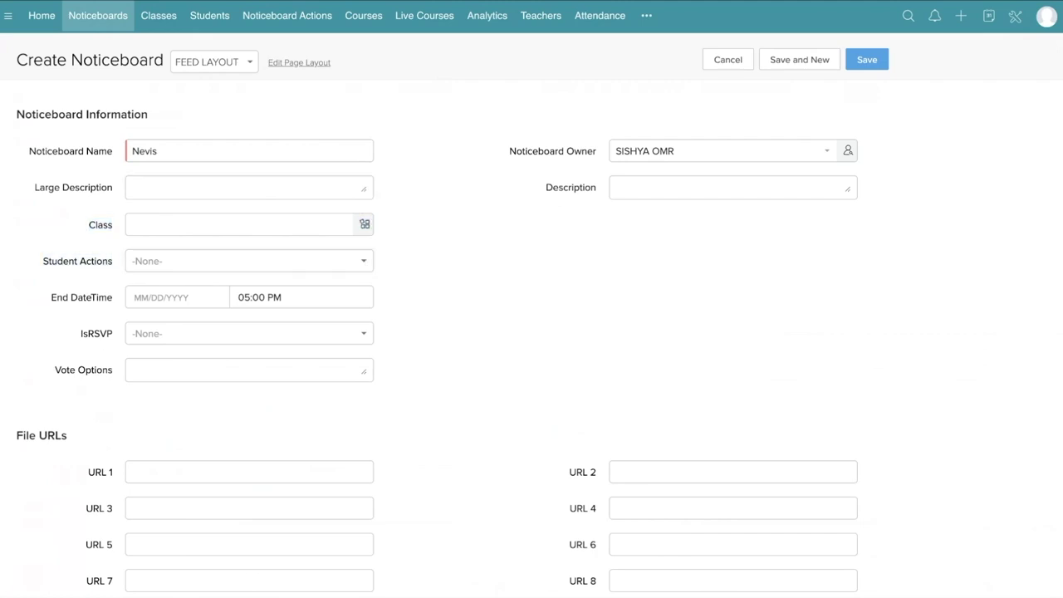
pyautogui.hotkey('ctrl', 'shift', 'n')
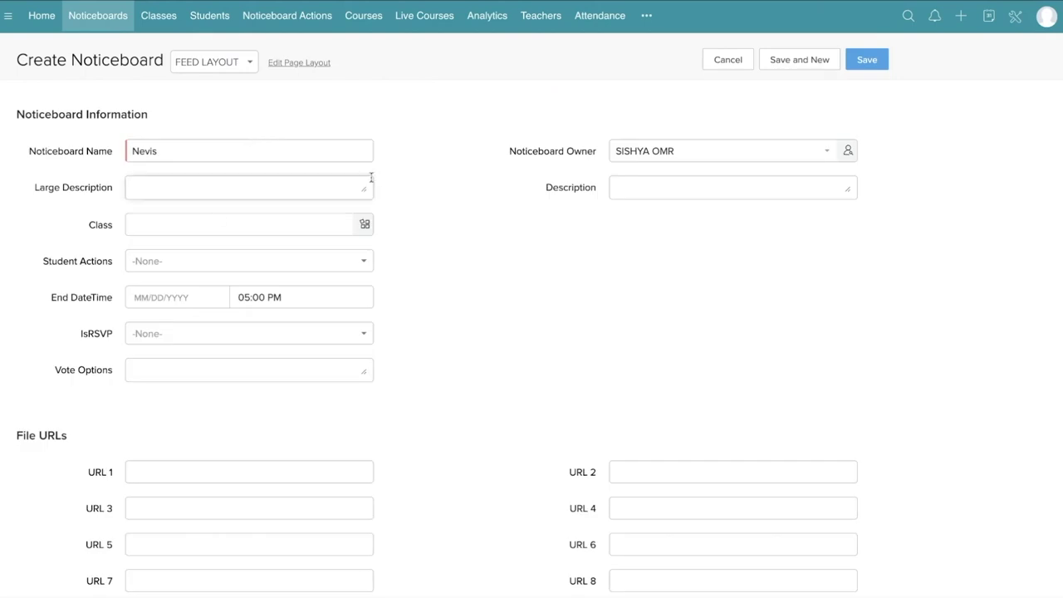
pyautogui.moveTo(363, 192); pyautogui.dragTo(363, 239)
pyautogui.write('Hello student Please attend your daily online class on Zoho Classes app and submit assignment accordingly. Thank you Nevis')
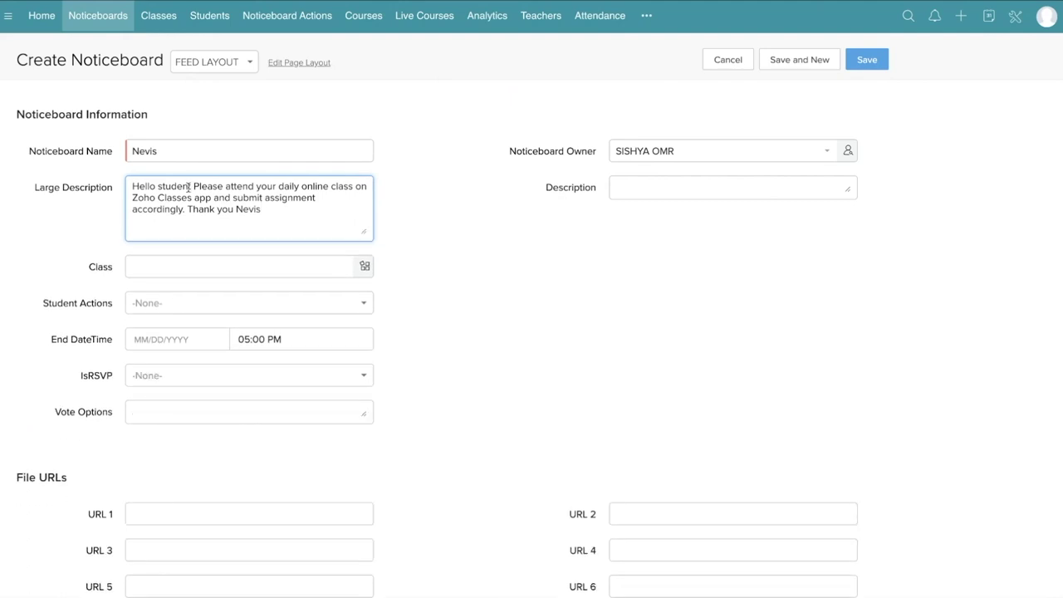
# Step: Add line breaks after the greeting, before the closing thank-you and before the signature
pyautogui.click(193, 186)
pyautogui.press('Return')
pyautogui.press('Return')
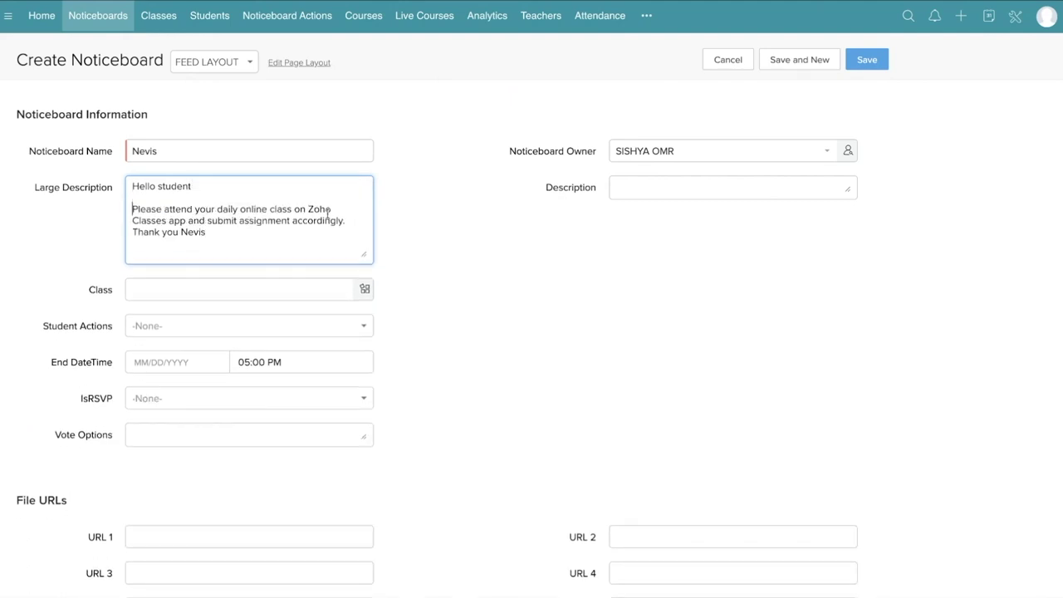
pyautogui.click(132, 231)
pyautogui.press('Return')
pyautogui.press('Return')
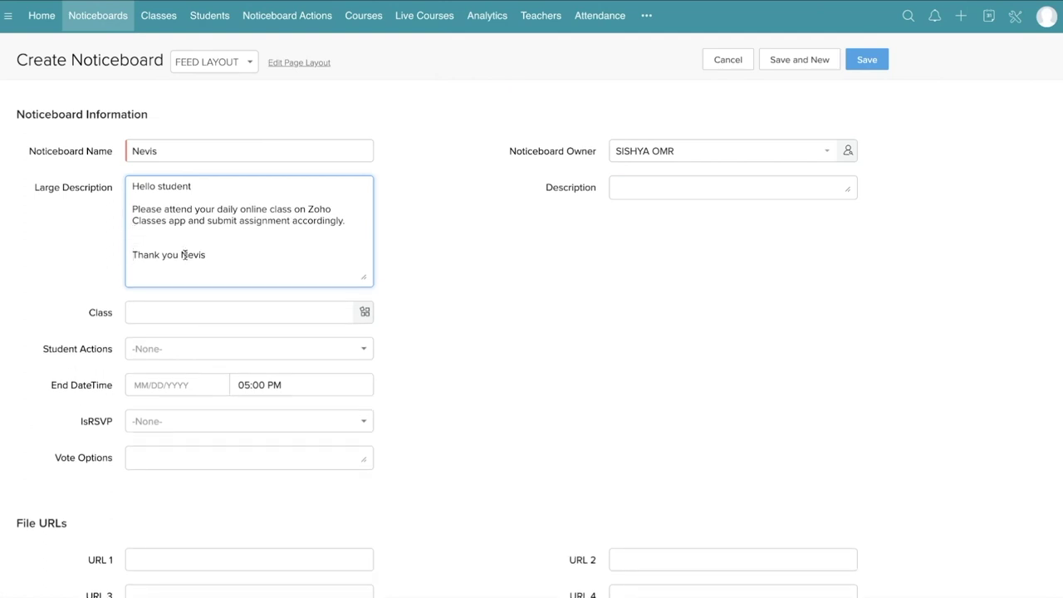
pyautogui.click(181, 255)
pyautogui.press('Return')
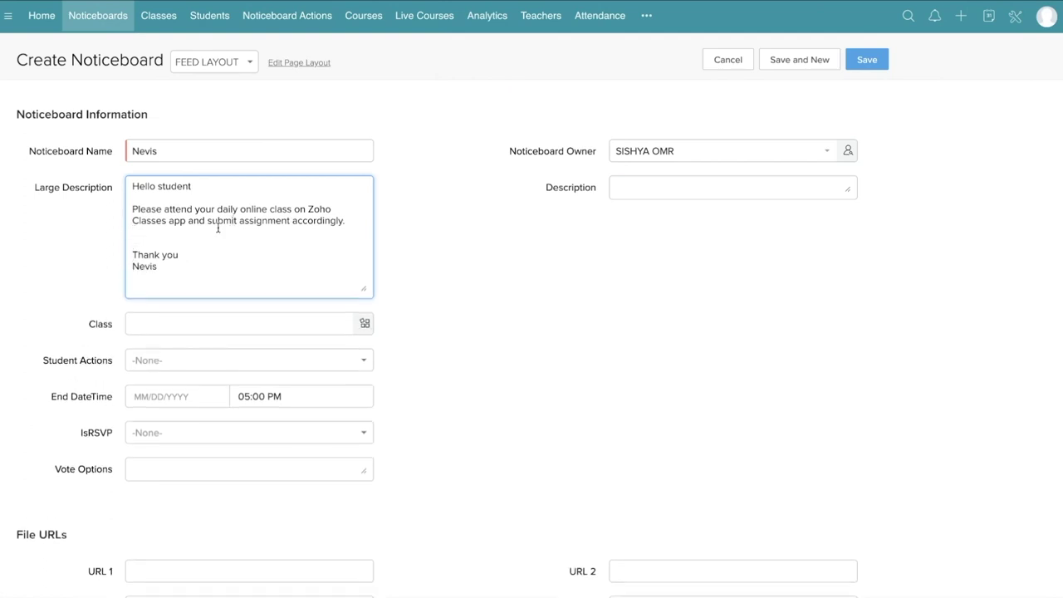
pyautogui.scroll(-1, 217, 228)
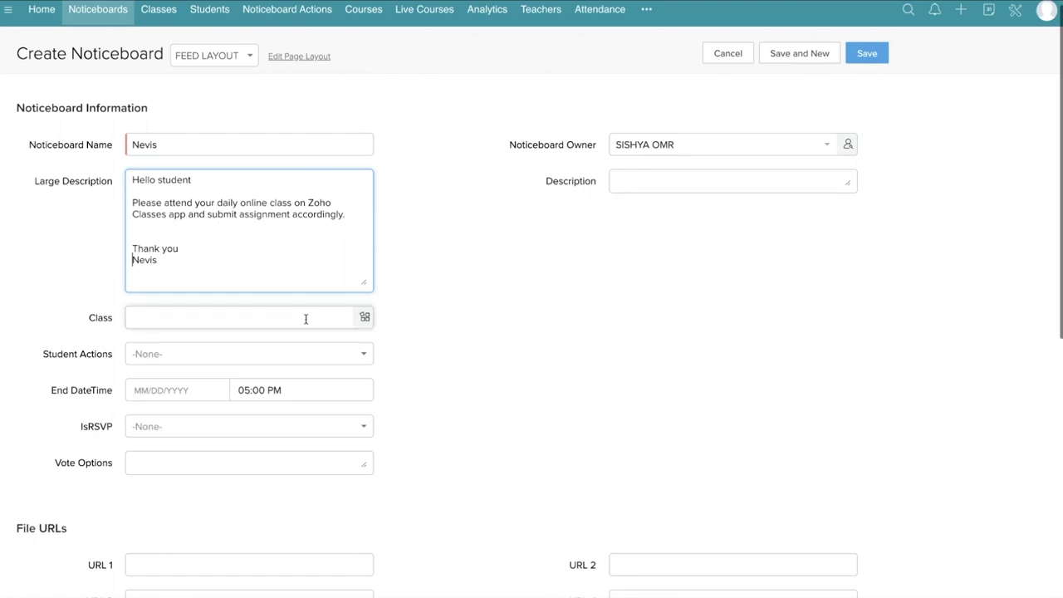
pyautogui.click(362, 318)
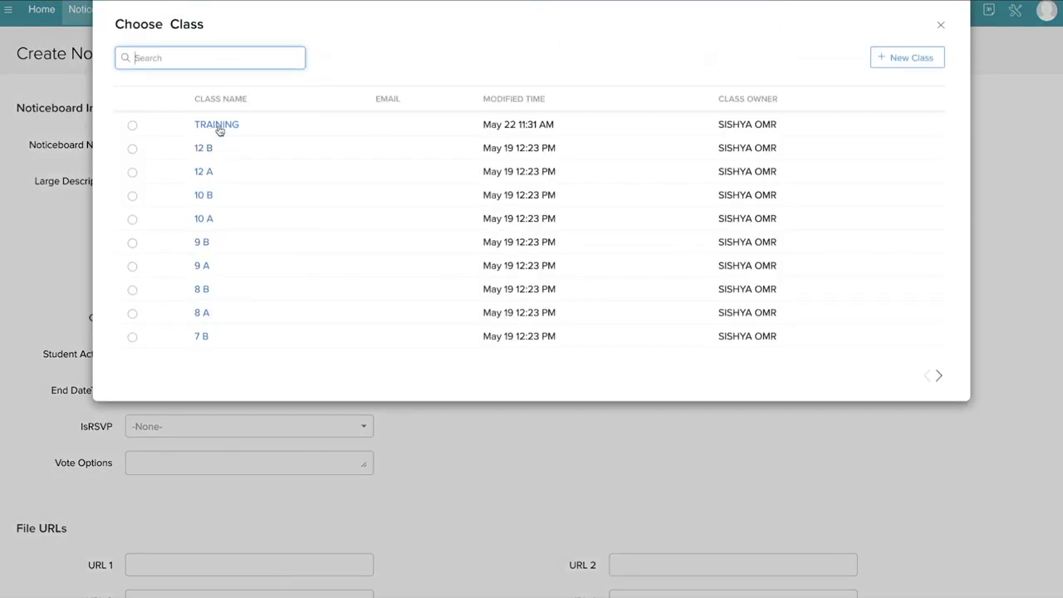
# Step: Assign the noticeboard to the TRAINING class
pyautogui.click(218, 126)
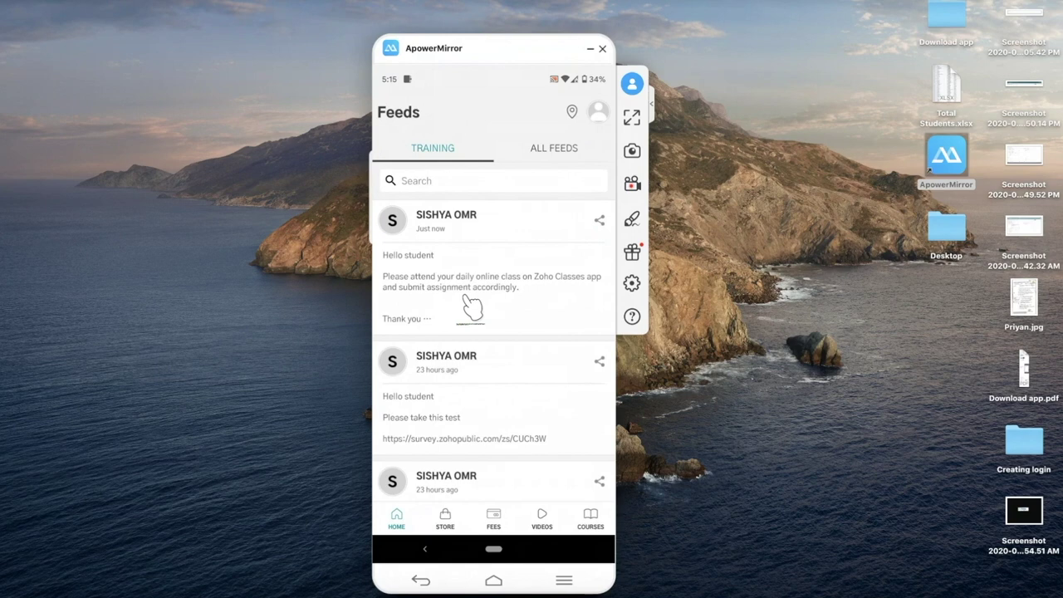
# Step: Read the new daily-class post on the mirrored phone, then return to the browser
pyautogui.click(472, 307)
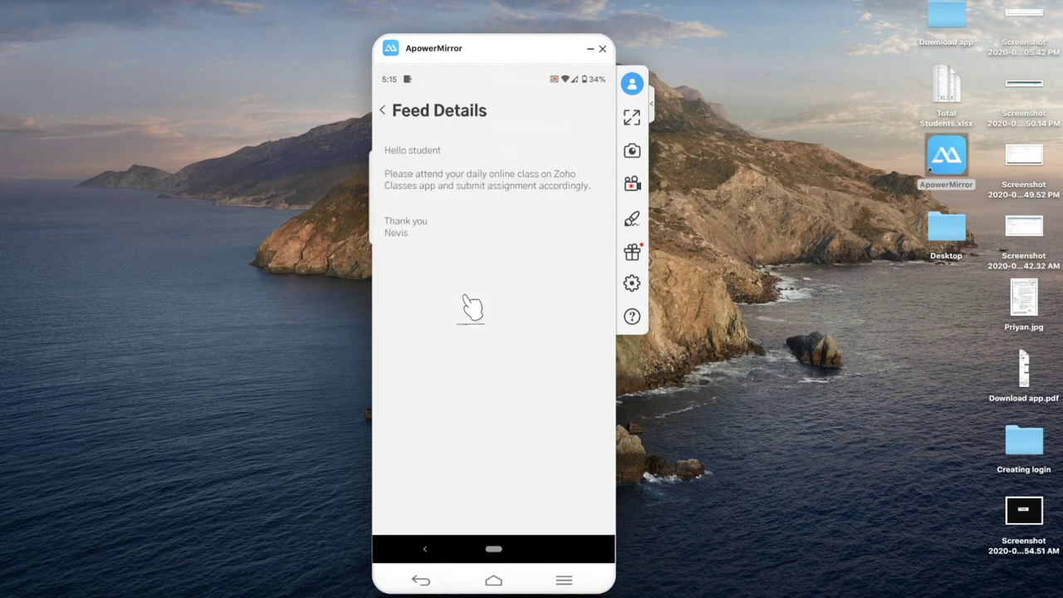
pyautogui.rightClick(472, 307)
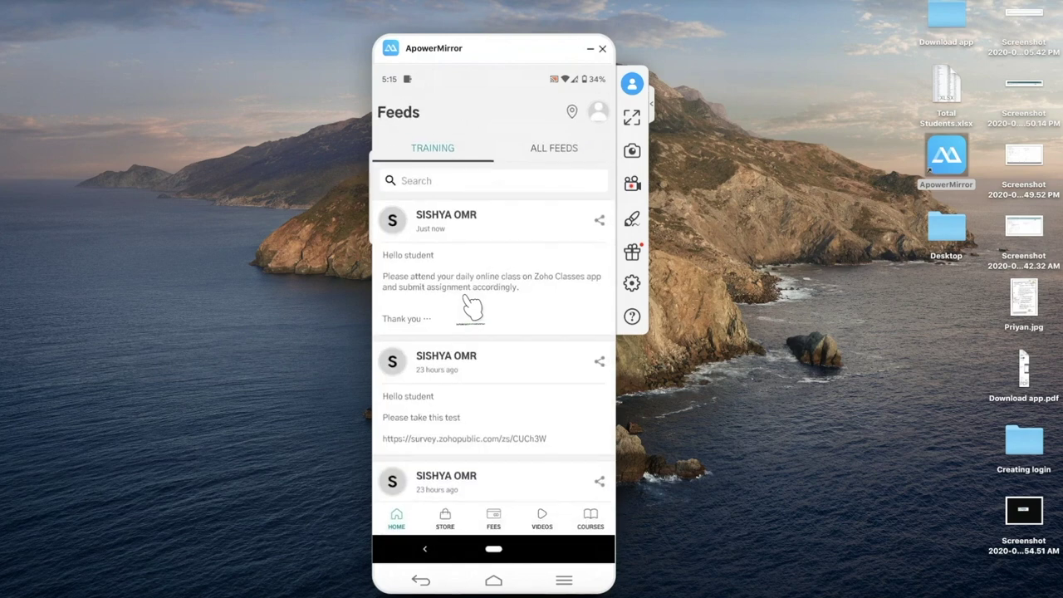
pyautogui.hotkey('ctrl', 'Left')
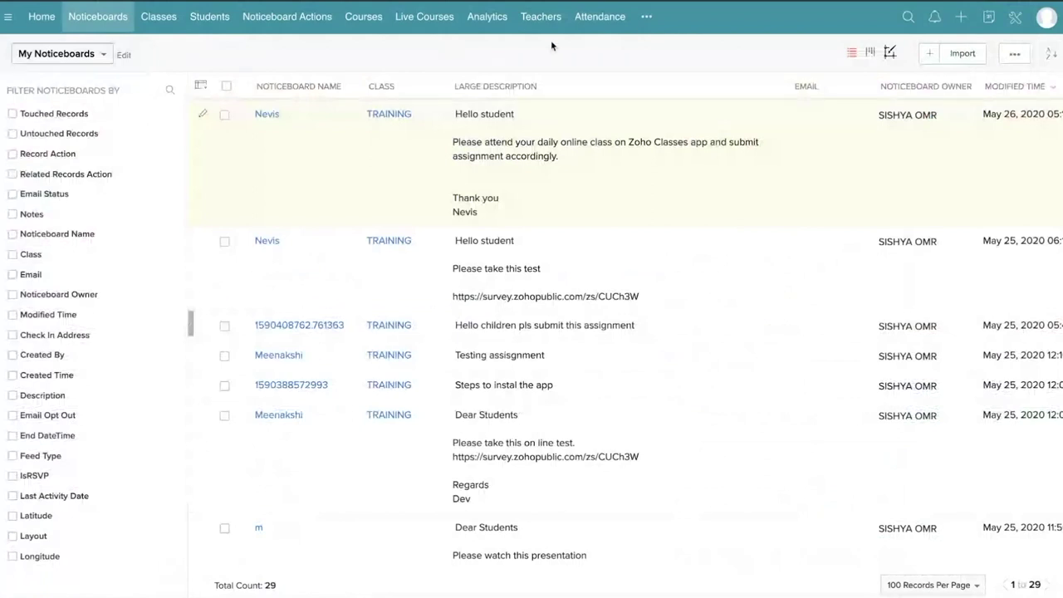
pyautogui.click(646, 18)
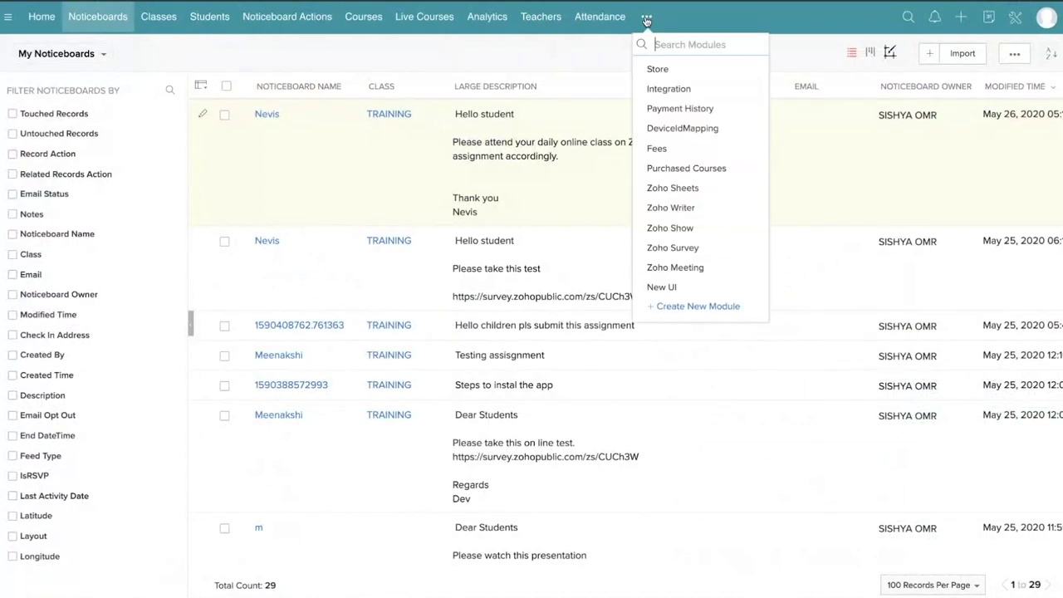
pyautogui.click(692, 269)
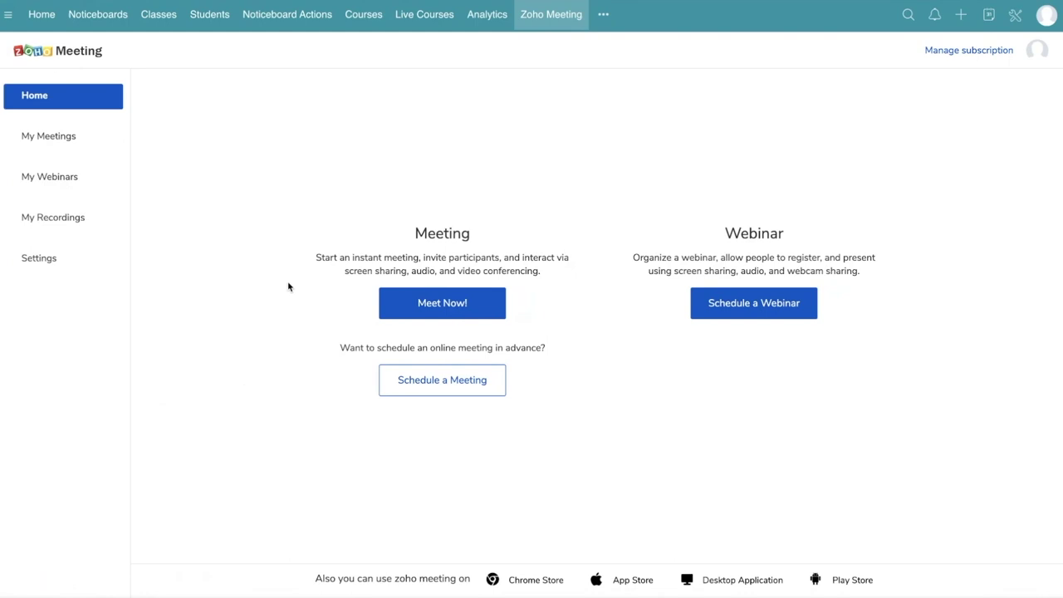
pyautogui.click(107, 16)
pyautogui.moveTo(107, 12); pyautogui.dragTo(231, 17)
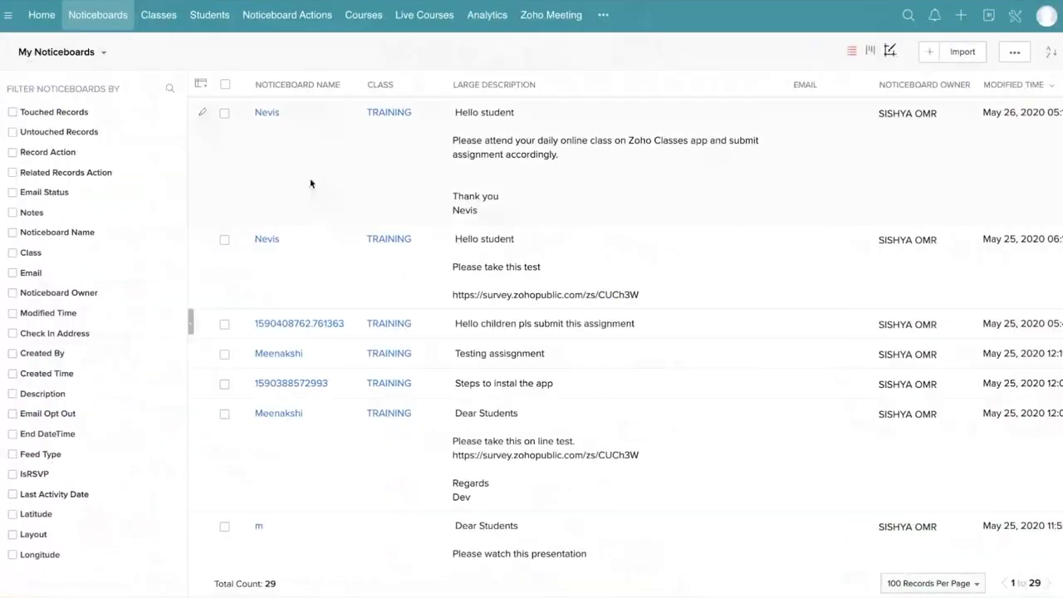
# Step: Post a 'Hello!' notice to TRAINING and return to the Noticeboards list views
pyautogui.click(929, 51)
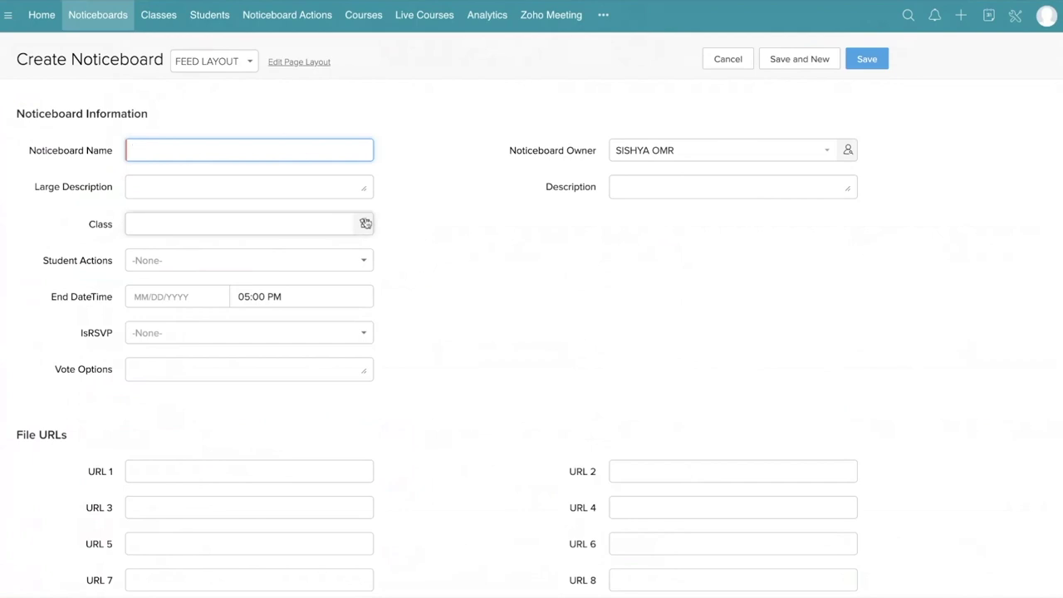
pyautogui.click(319, 224)
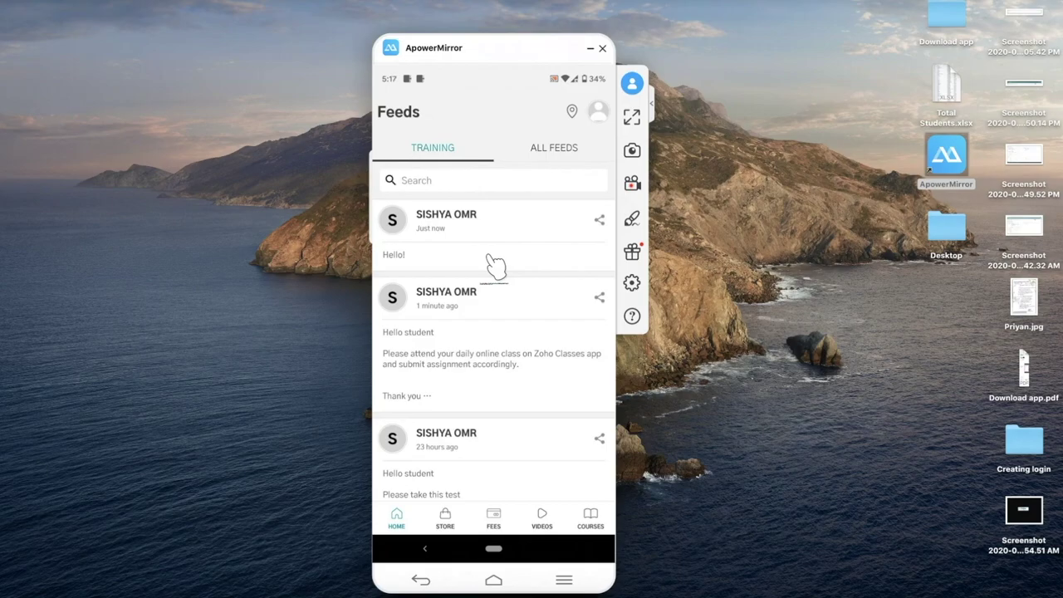
pyautogui.hotkey('ctrl', 'Left')
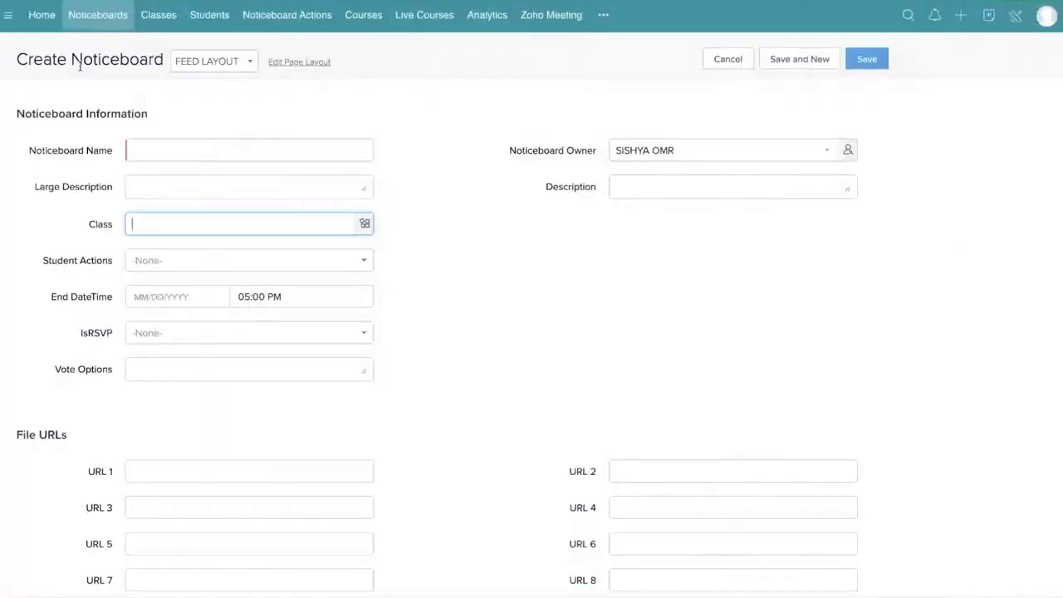
pyautogui.click(97, 15)
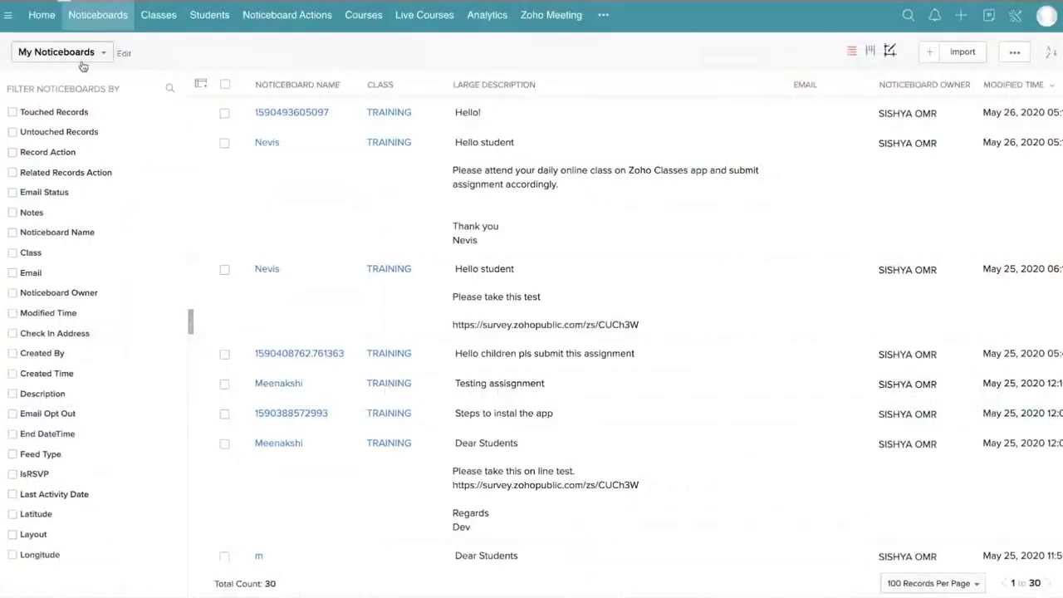
pyautogui.click(83, 54)
# Step: Switch to All Noticeboards, reload the page, and move to the mirrored phone
pyautogui.click(83, 98)
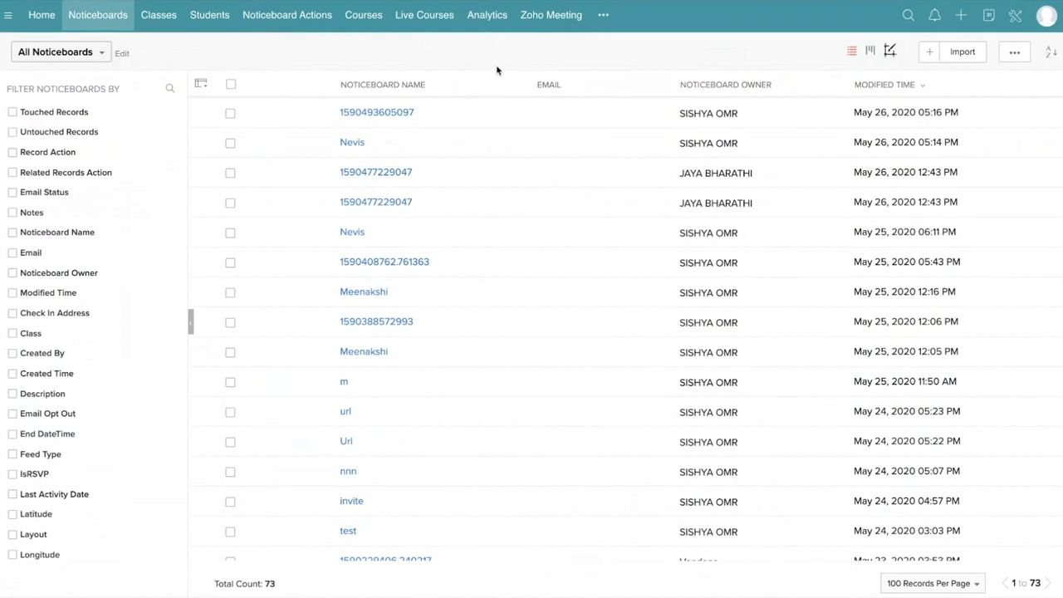
pyautogui.press('F5')
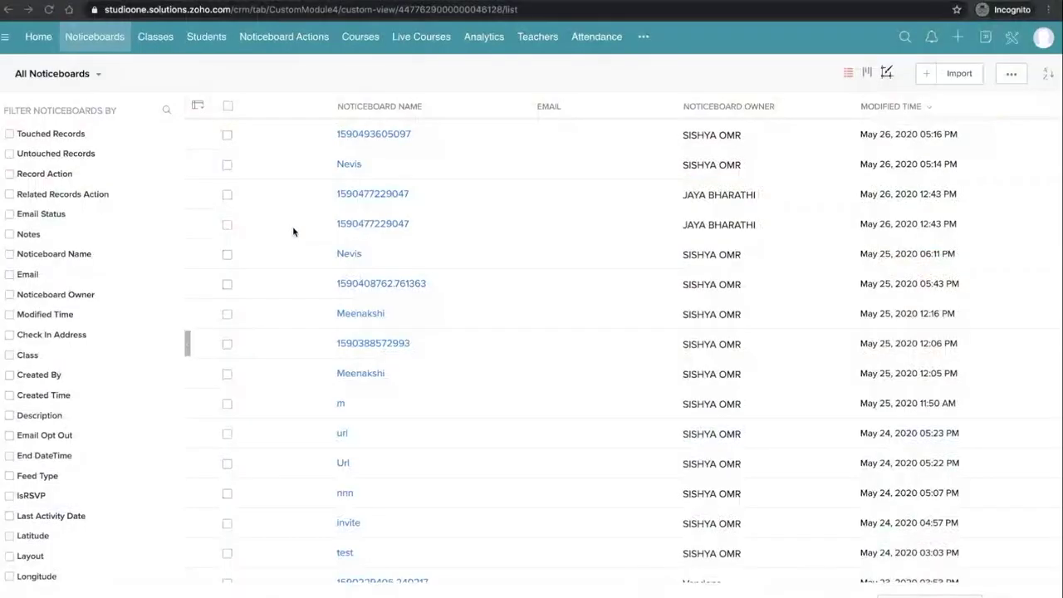
pyautogui.hotkey('ctrl', 'Right')
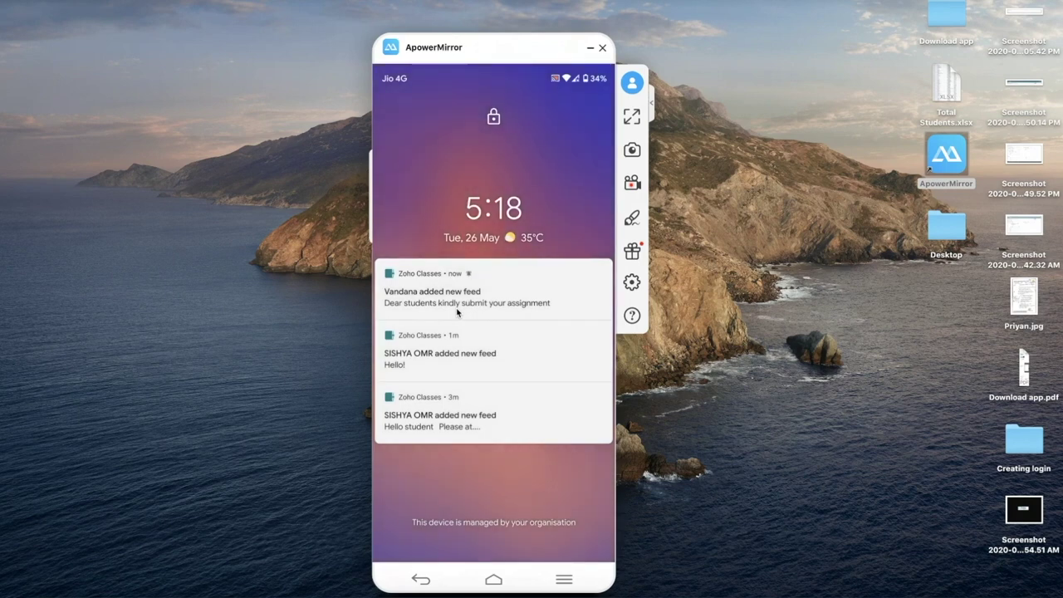
# Step: Open the Zoho Classes notification and read the 'kindly submit your assignment' post
pyautogui.click(457, 311)
pyautogui.click(457, 312)
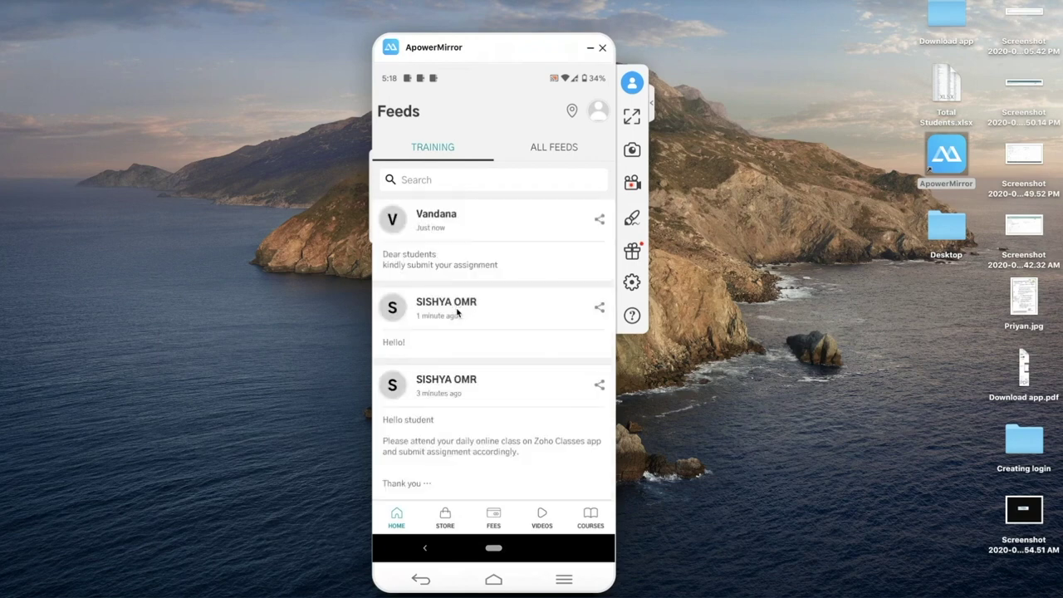
pyautogui.click(457, 313)
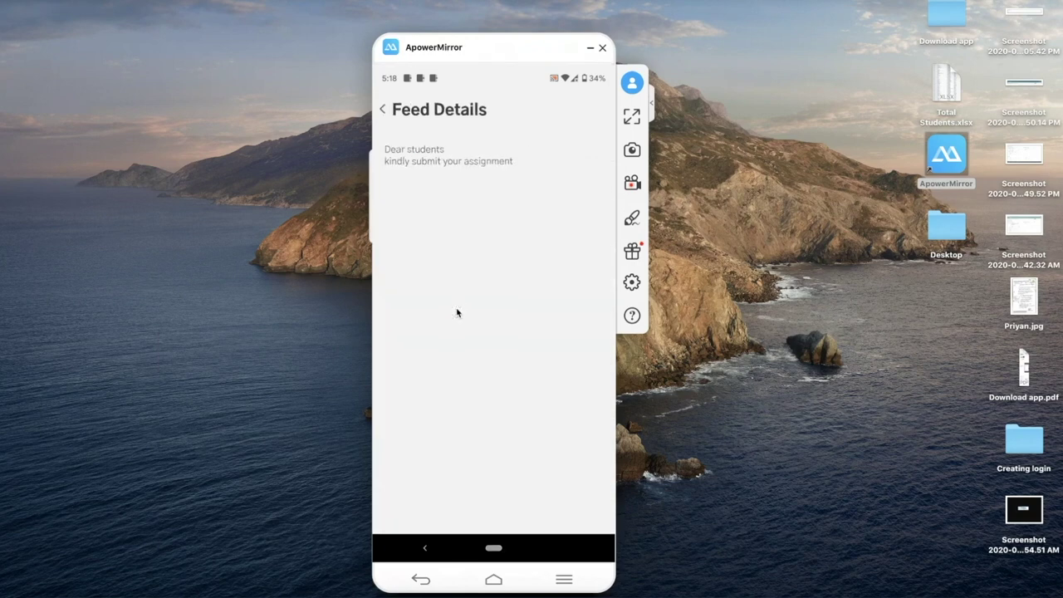
pyautogui.rightClick(456, 313)
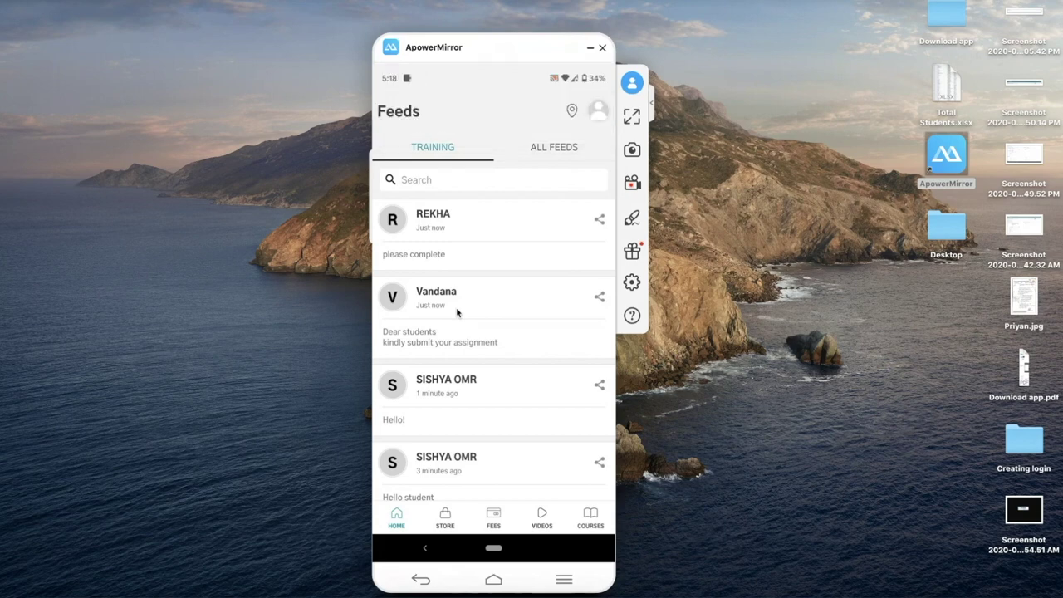
# Step: Read the 'please complete' post in Feed Details, then return to the feed
pyautogui.scroll(-2, 456, 312)
pyautogui.scroll(2, 456, 313)
pyautogui.click(456, 312)
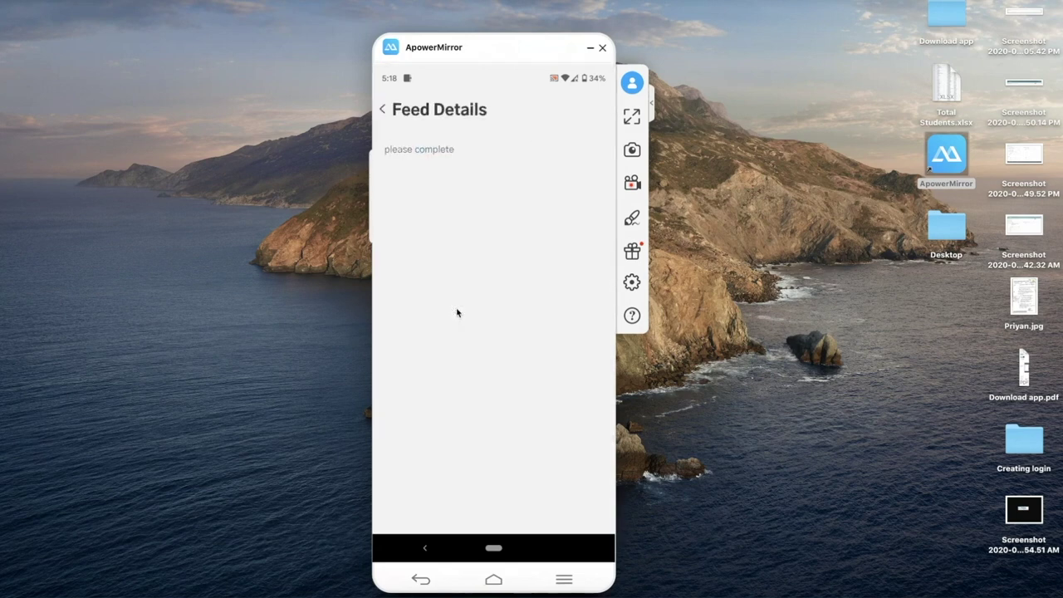
pyautogui.rightClick(456, 312)
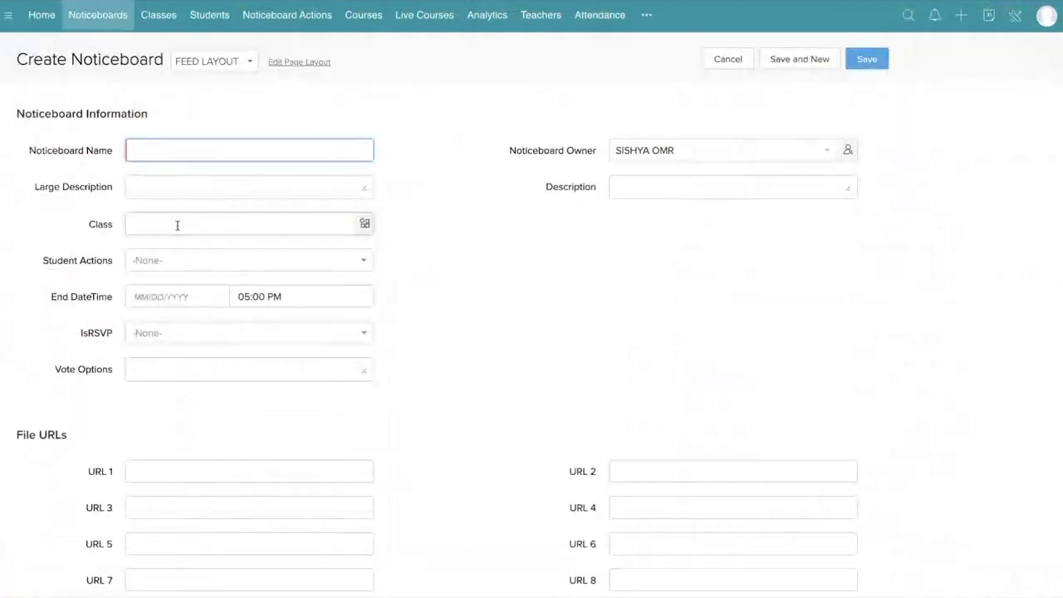
# Step: Open the Class list on the Create Noticeboard form
pyautogui.click(176, 225)
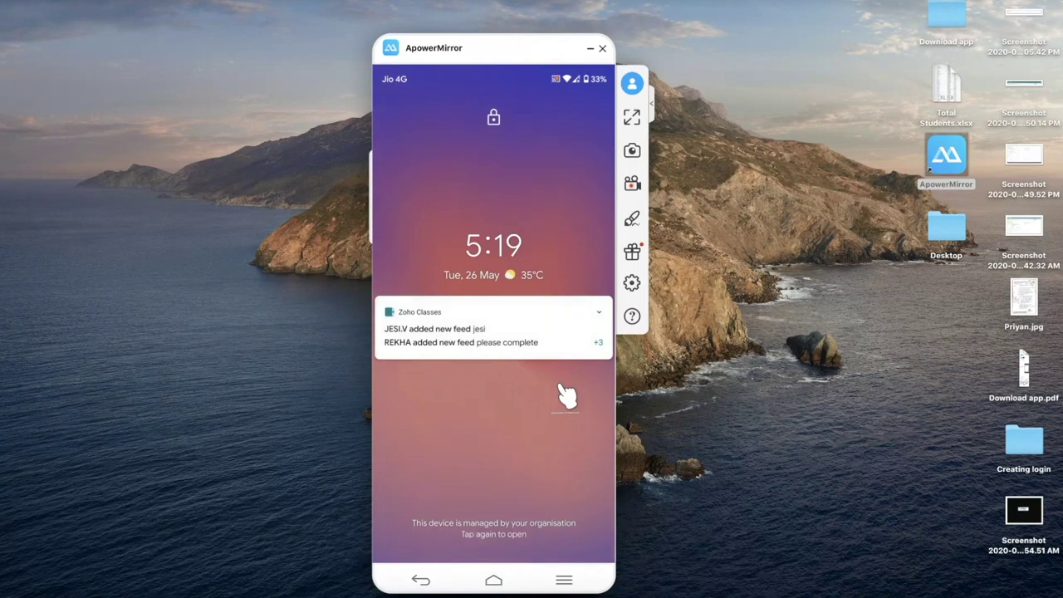
# Step: Unlock the mirrored phone with its PIN, then return to the browser
pyautogui.click(566, 396)
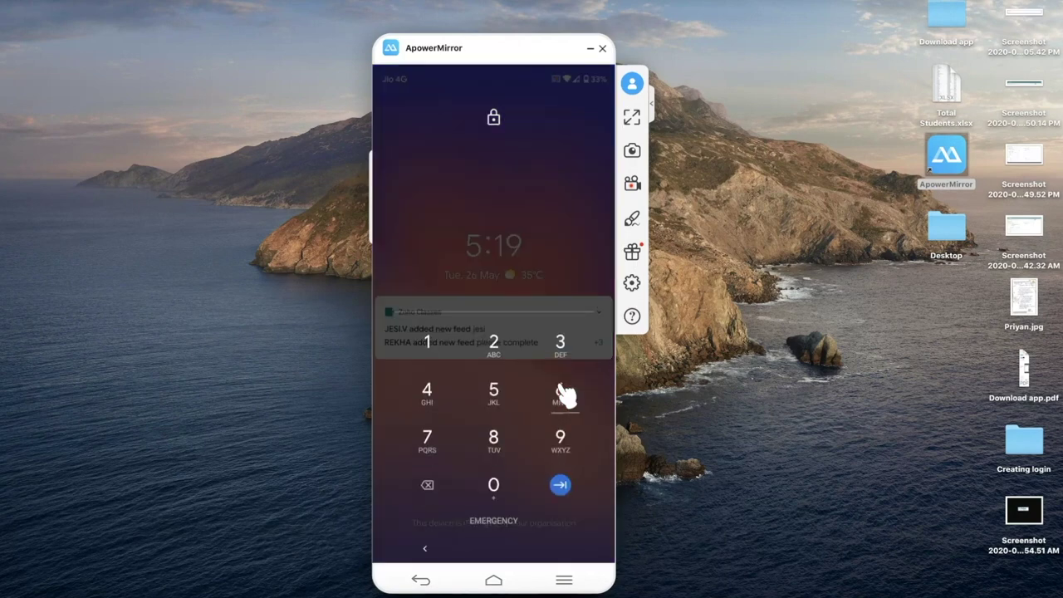
pyautogui.press('Return')
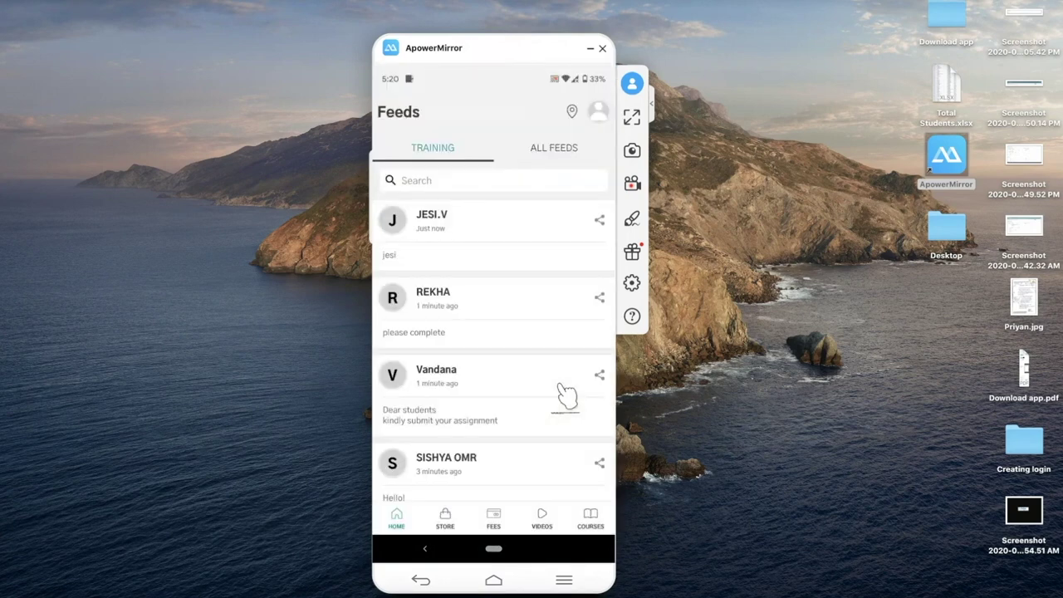
pyautogui.hotkey('ctrl', 'Left')
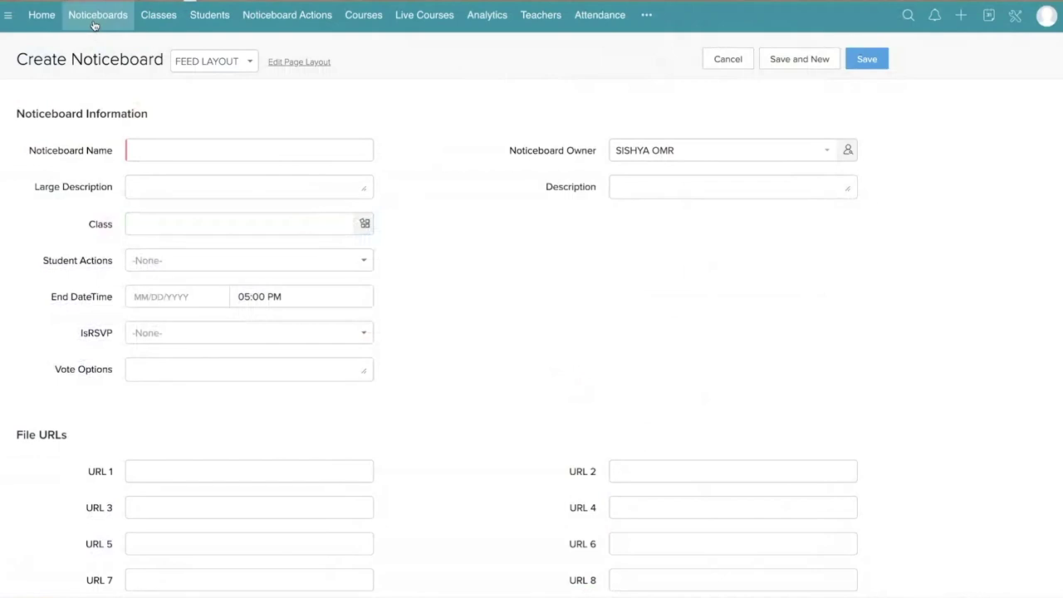
# Step: Leave the blank form and return to the All Noticeboards list
pyautogui.click(94, 24)
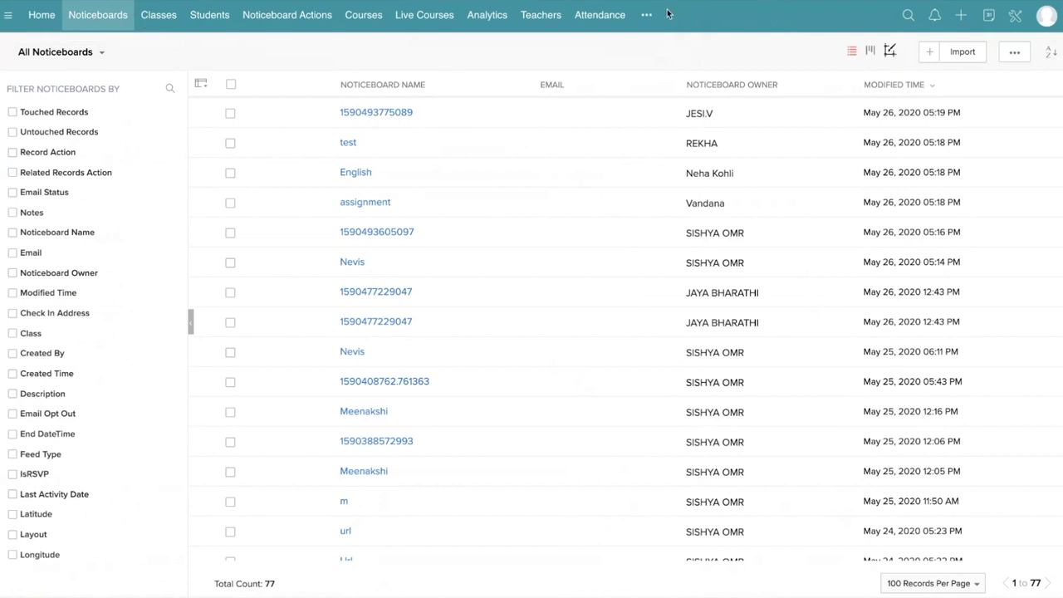
# Step: Choose Zoho Meeting from the more-modules menu
pyautogui.click(646, 15)
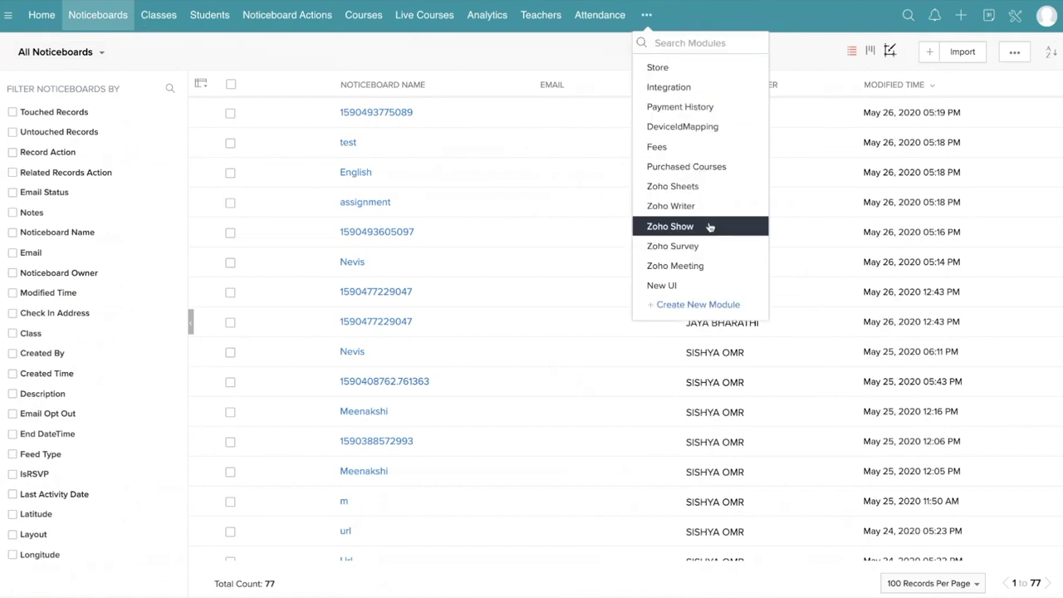
pyautogui.click(707, 266)
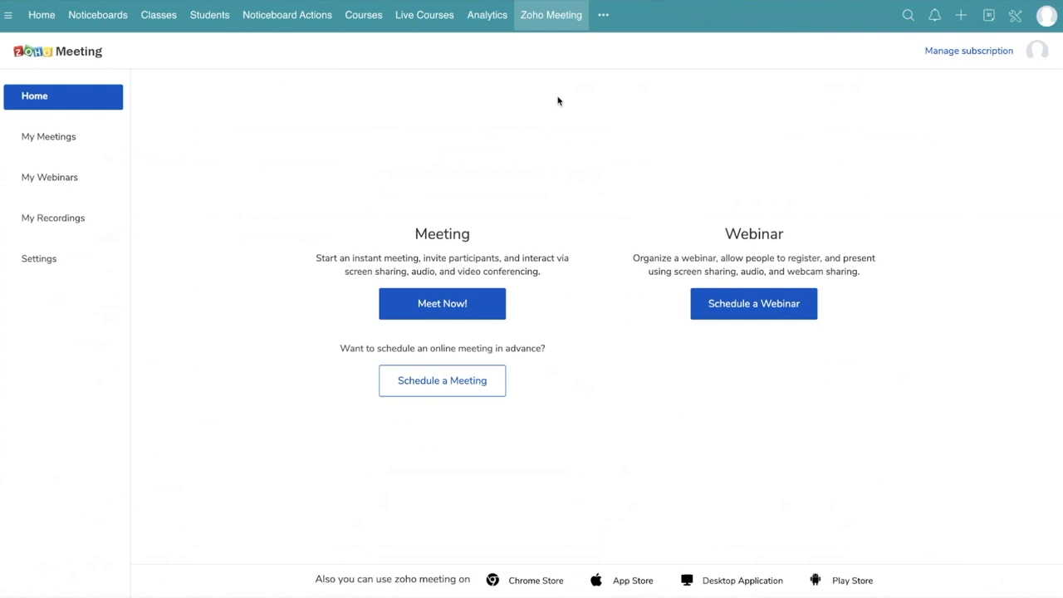
# Step: Start an instant browser meeting with computer audio, then turn the camera off
pyautogui.click(457, 305)
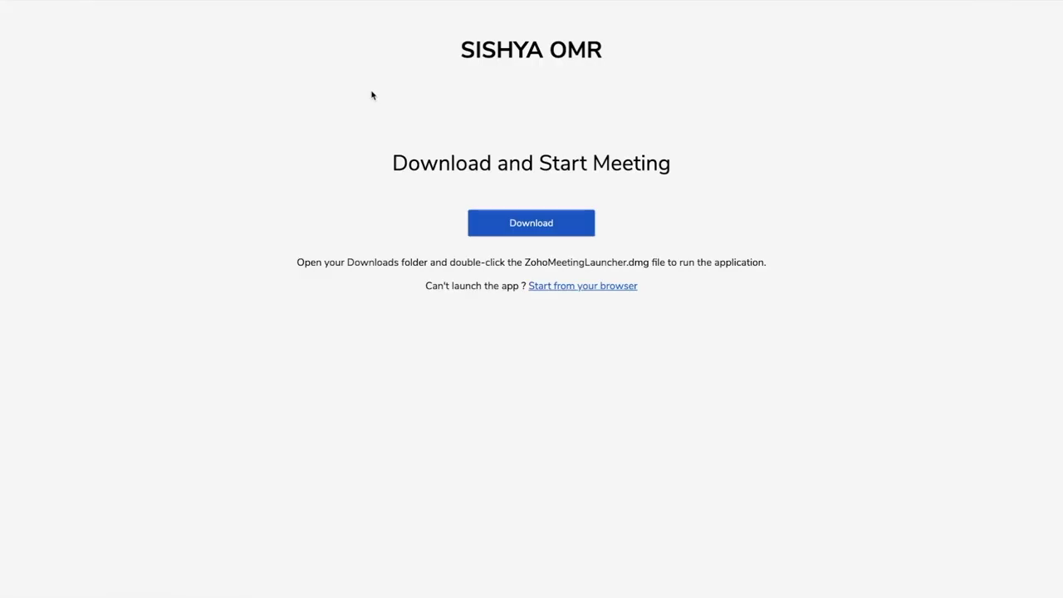
pyautogui.click(568, 288)
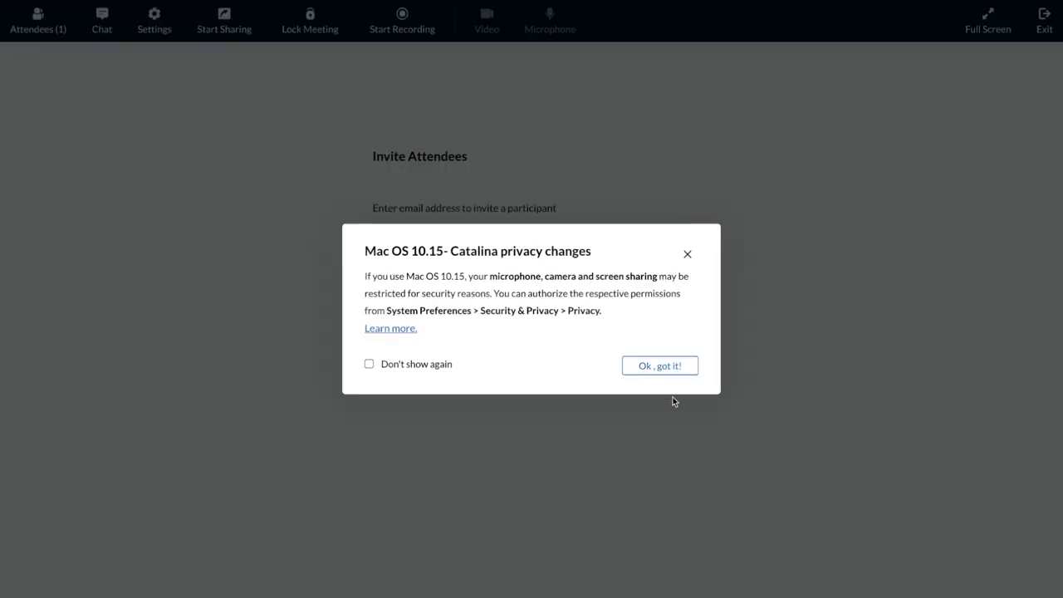
pyautogui.click(664, 368)
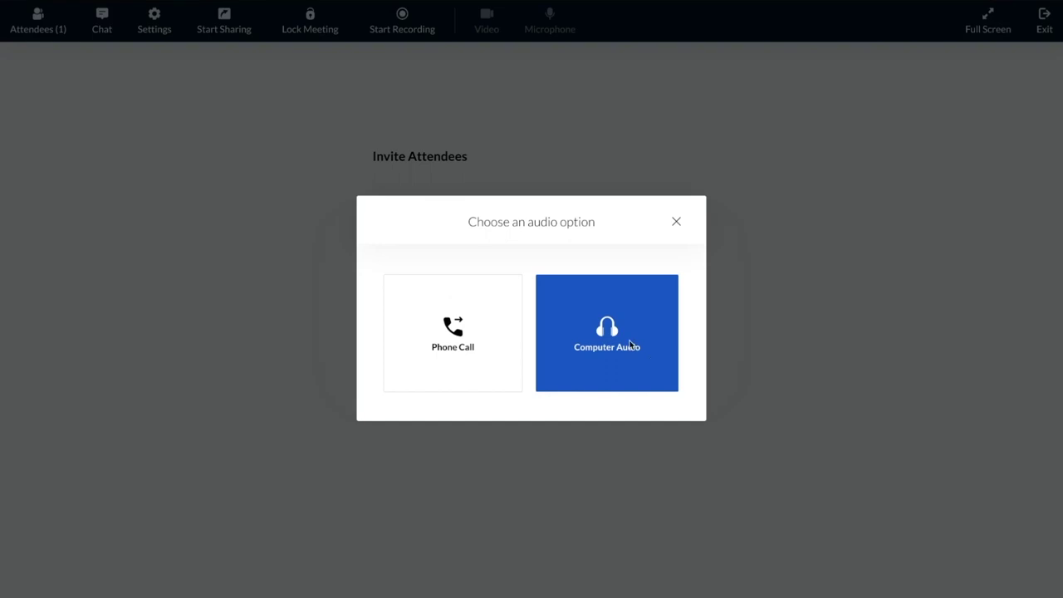
pyautogui.click(629, 344)
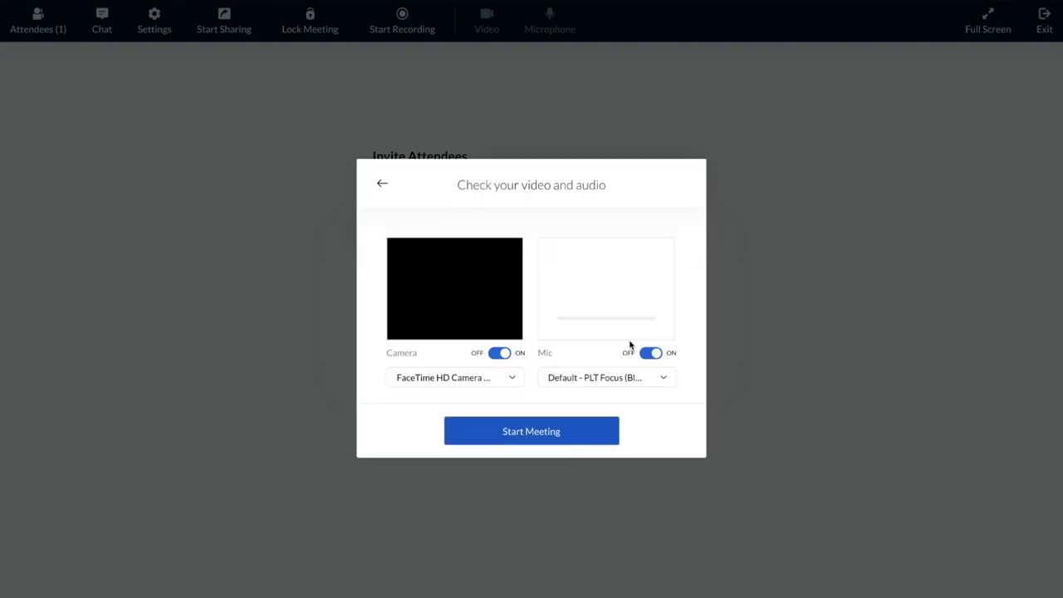
pyautogui.click(552, 434)
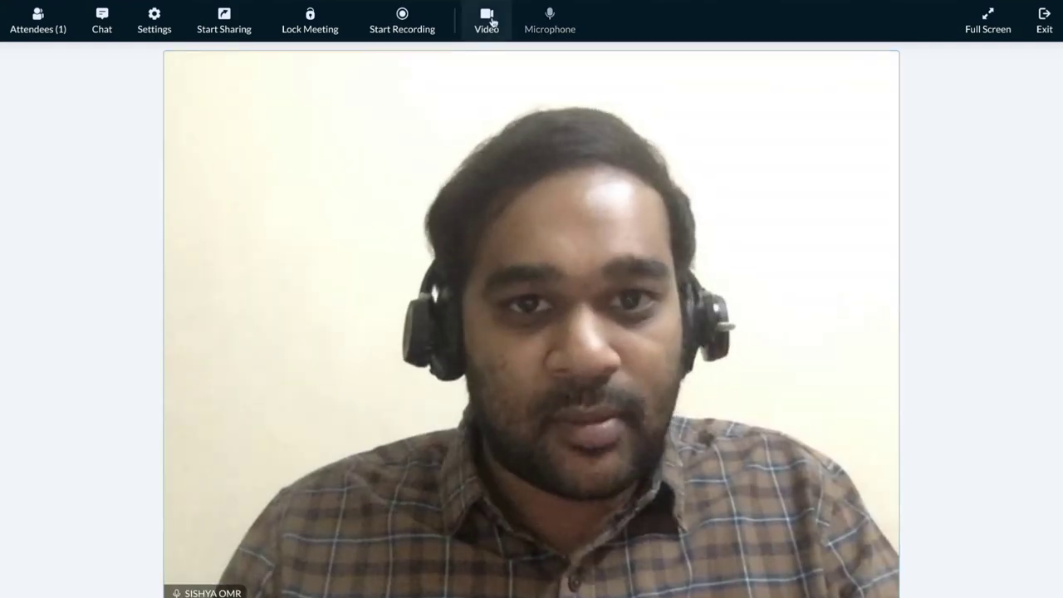
pyautogui.click(492, 21)
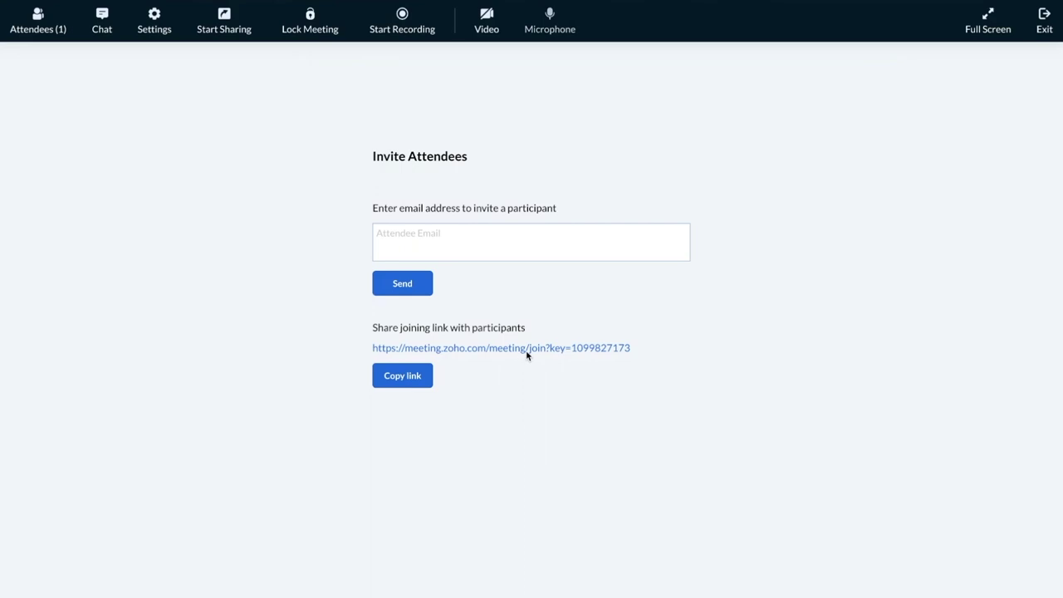
# Step: Select and copy the meeting's joining link
pyautogui.moveTo(637, 344); pyautogui.dragTo(373, 349)
pyautogui.click(299, 368)
pyautogui.click(410, 377)
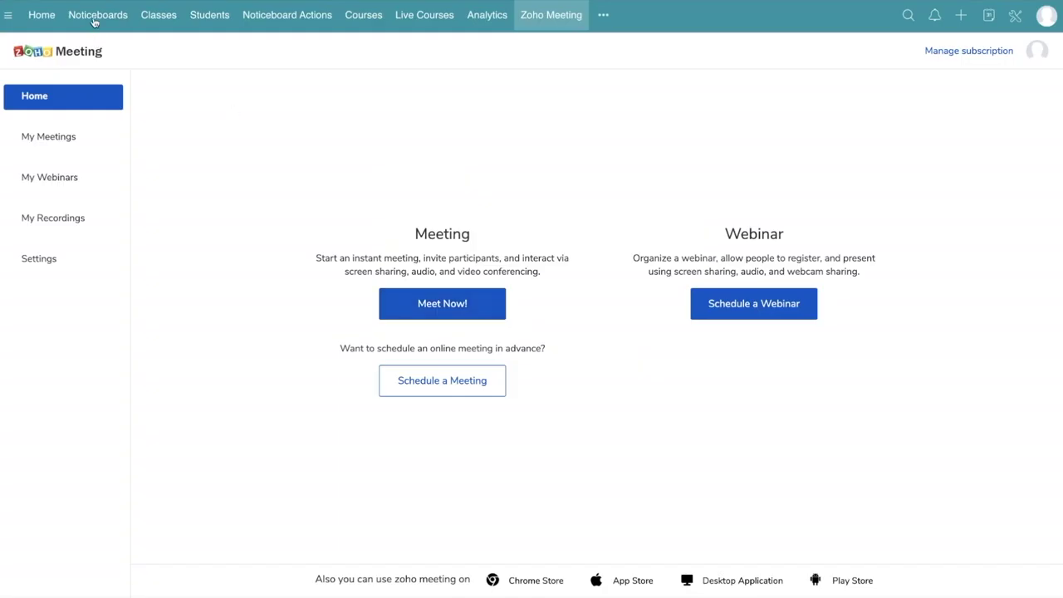
# Step: Start a new noticeboard named Nevis
pyautogui.click(94, 18)
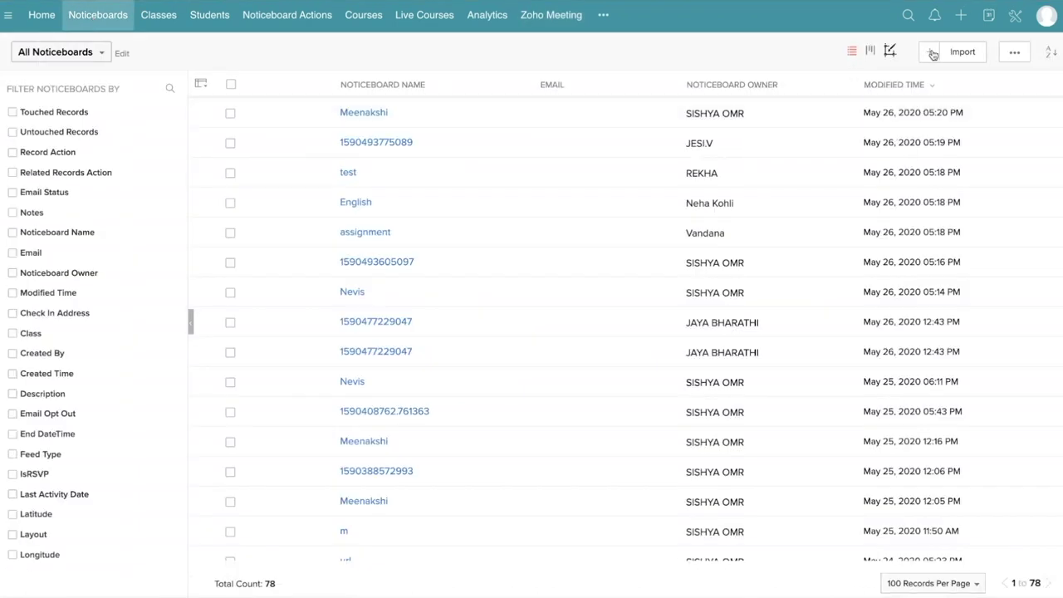
pyautogui.click(932, 52)
pyautogui.write('N')
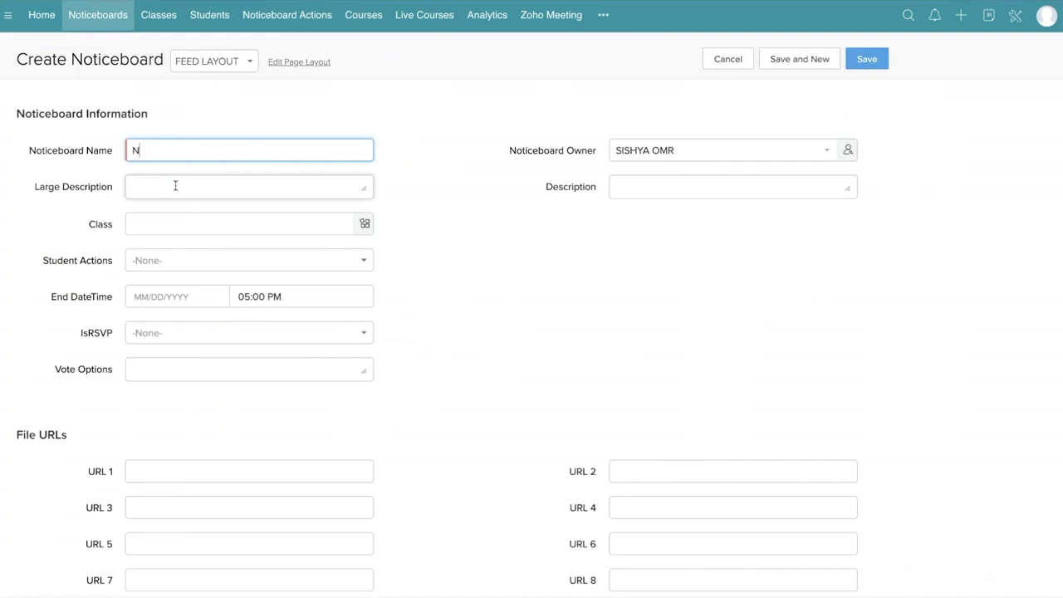
pyautogui.write('evis')
# Step: Write 'Hello Students. Please join the 10th STD SCIENCE workshop.' and paste the meeting link
pyautogui.click(175, 194)
pyautogui.write('Hello S')
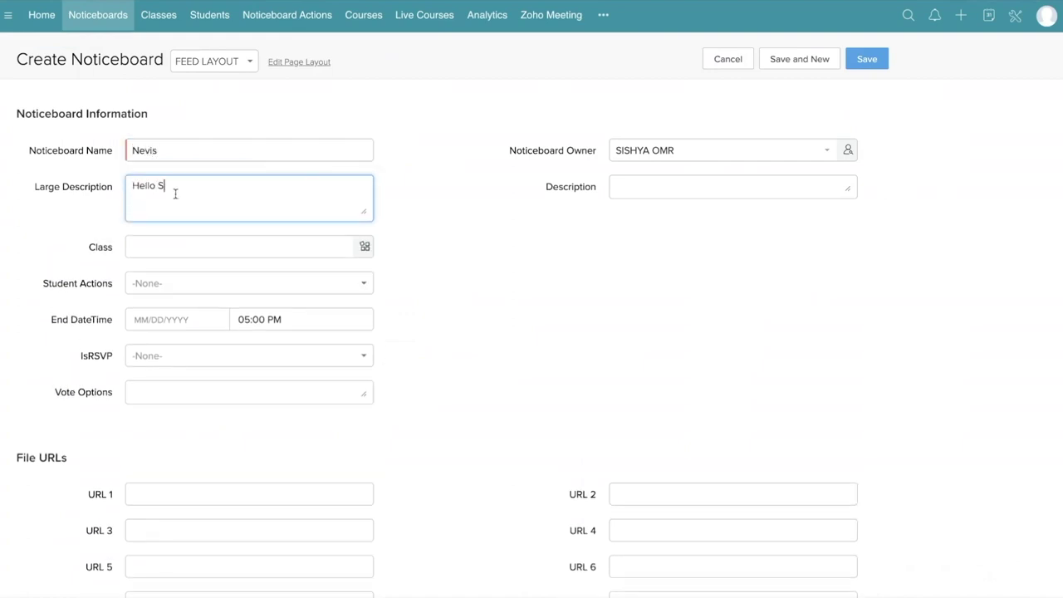
pyautogui.write('tudents.')
pyautogui.press('Return')
pyautogui.press('Return')
pyautogui.write('Please ')
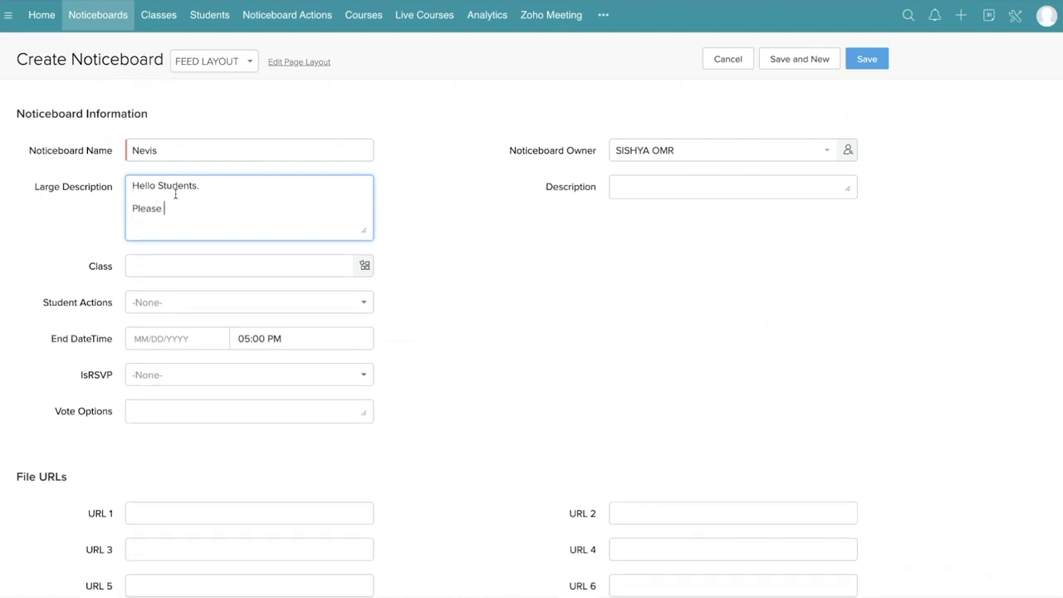
pyautogui.write('join the 10th STD SCIEN')
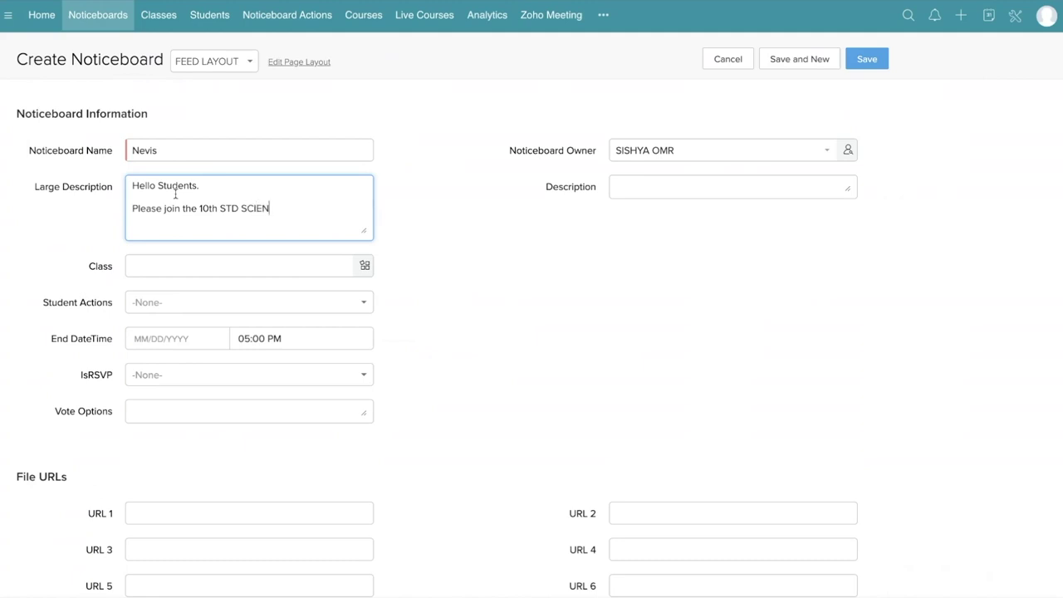
pyautogui.write('CE workshop.')
pyautogui.press('Return')
pyautogui.hotkey('ctrl', 'v')
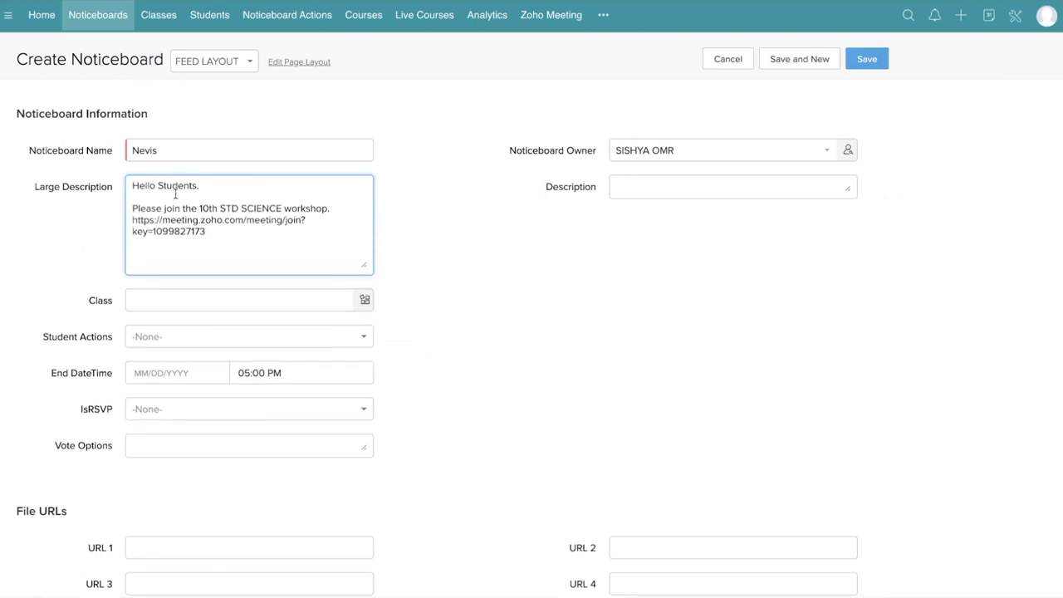
# Step: Add the sign-off Nevis and assign the noticeboard to the TRAINING class
pyautogui.write('RegRD')
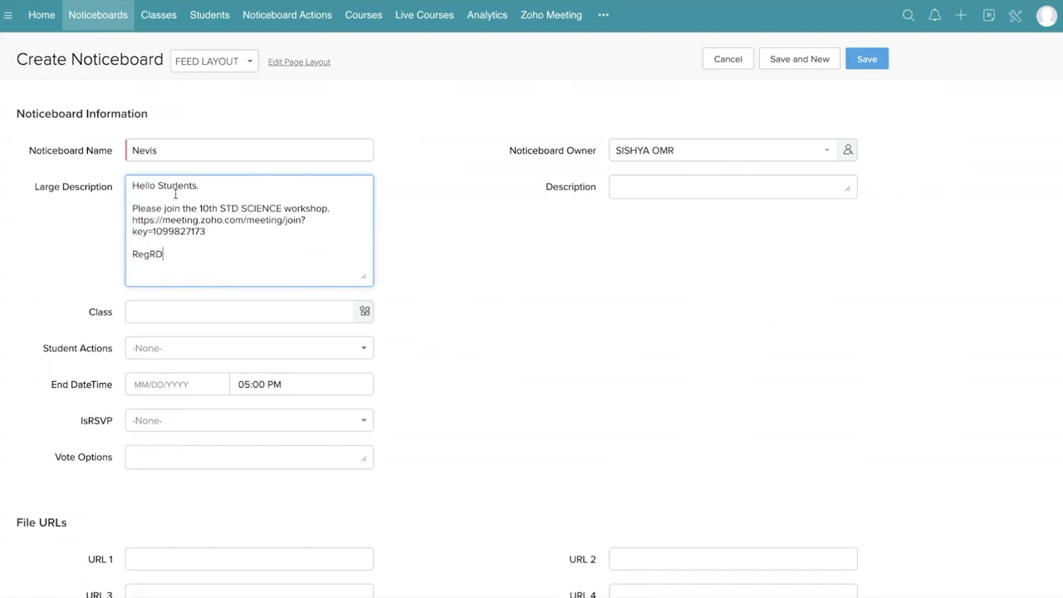
pyautogui.press('BackSpace')
pyautogui.press('BackSpace')
pyautogui.write('A')
pyautogui.press('BackSpace')
pyautogui.write('ards')
pyautogui.press('BackSpace')
pyautogui.press('BackSpace')
pyautogui.press('BackSpace')
pyautogui.hotkey('shift', 'Home')
pyautogui.write('Nevis')
pyautogui.click(230, 313)
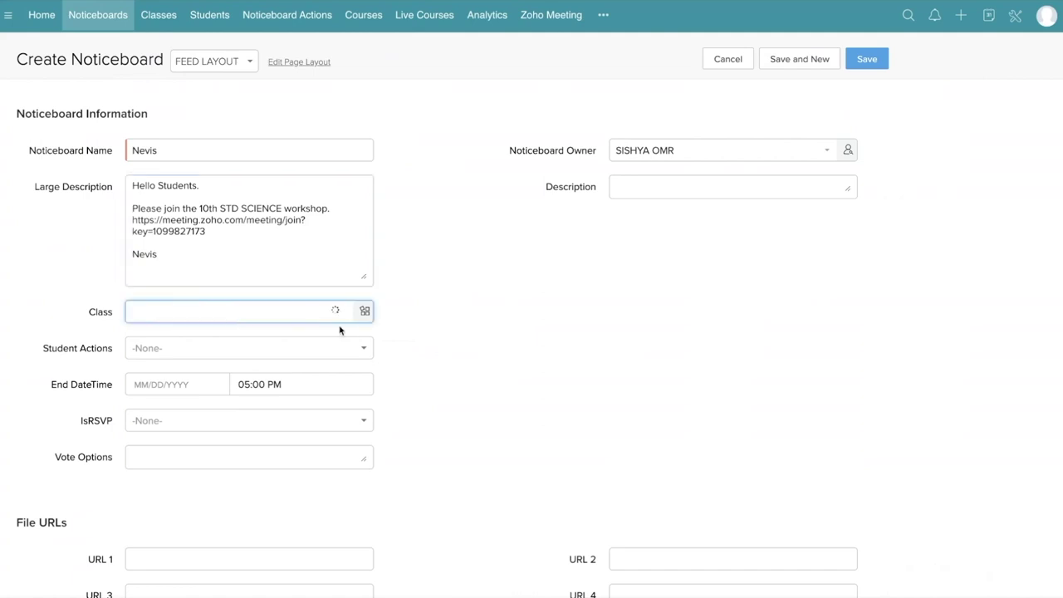
pyautogui.click(256, 340)
# Step: Save the noticeboard, then on the phone open the workshop post and follow its meeting link
pyautogui.click(868, 65)
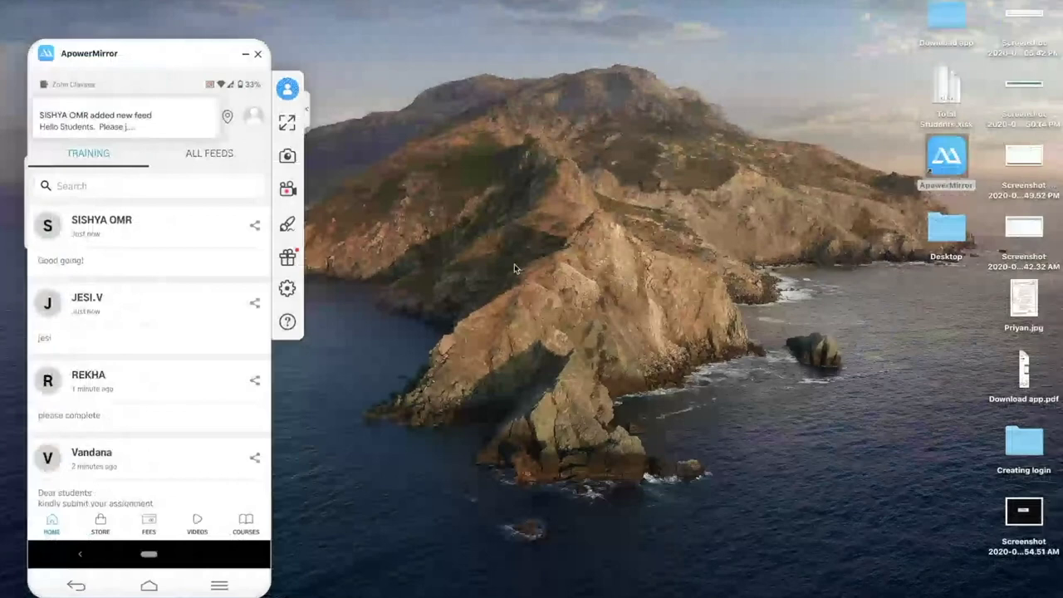
pyautogui.moveTo(163, 124); pyautogui.dragTo(572, 121)
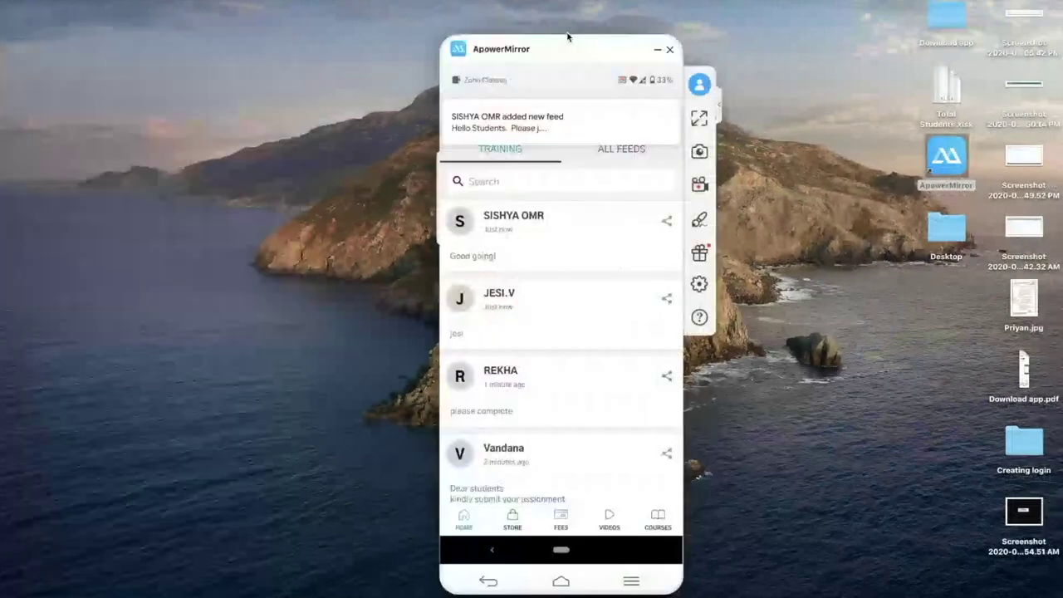
pyautogui.click(573, 121)
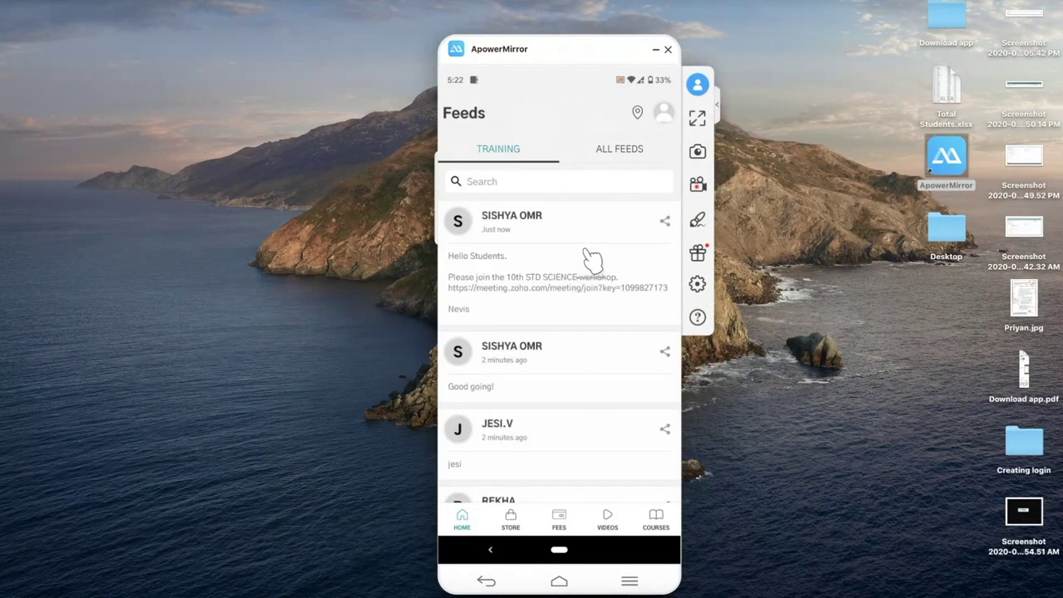
pyautogui.click(587, 278)
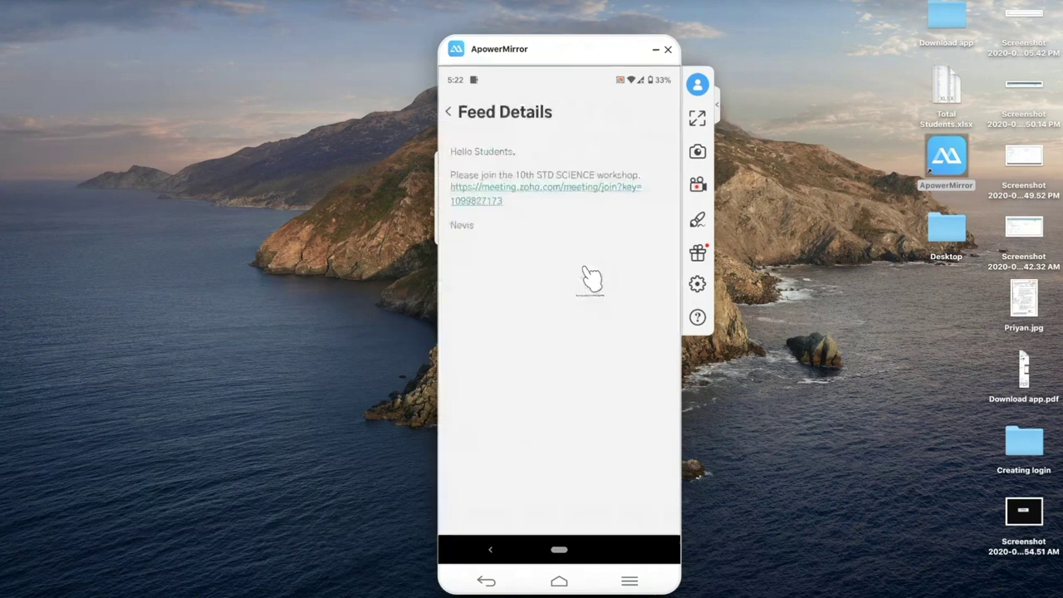
pyautogui.click(522, 194)
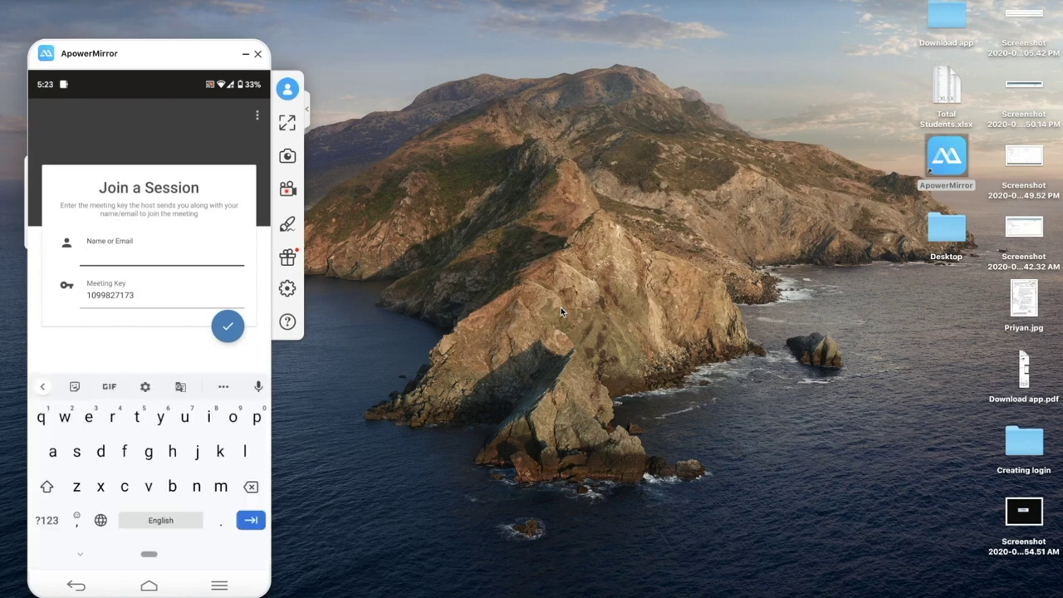
# Step: Enter a student name on the phone and join the workshop meeting
pyautogui.write('Har')
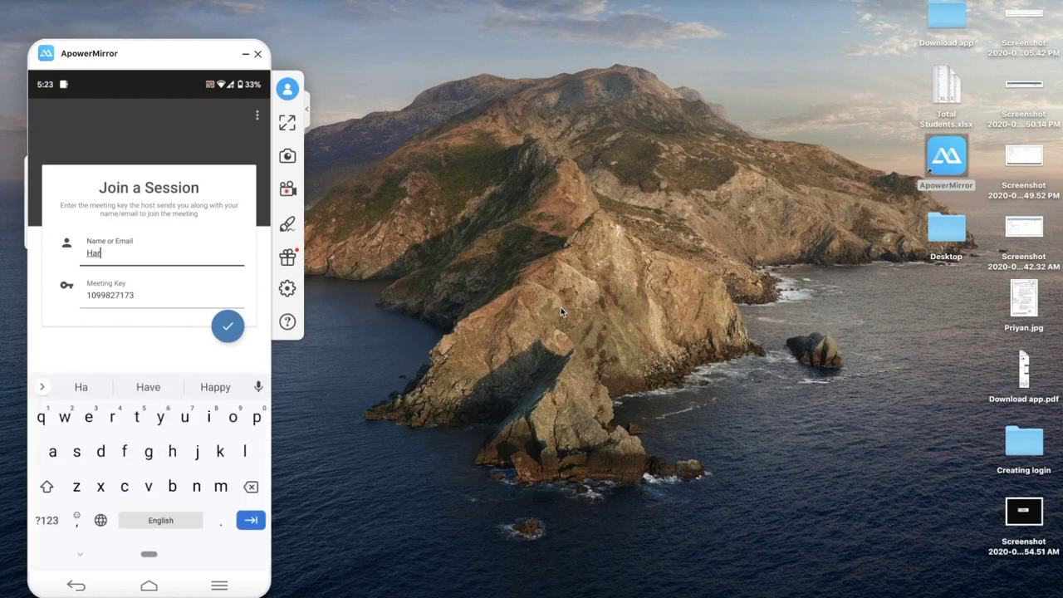
pyautogui.write('sh')
pyautogui.press('Return')
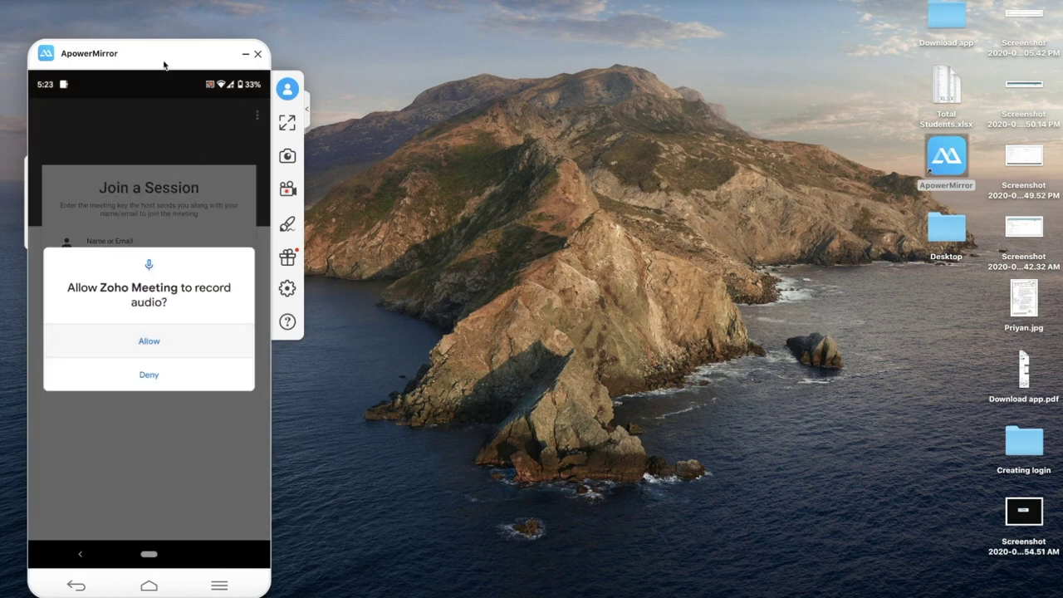
pyautogui.moveTo(164, 65); pyautogui.dragTo(475, 54)
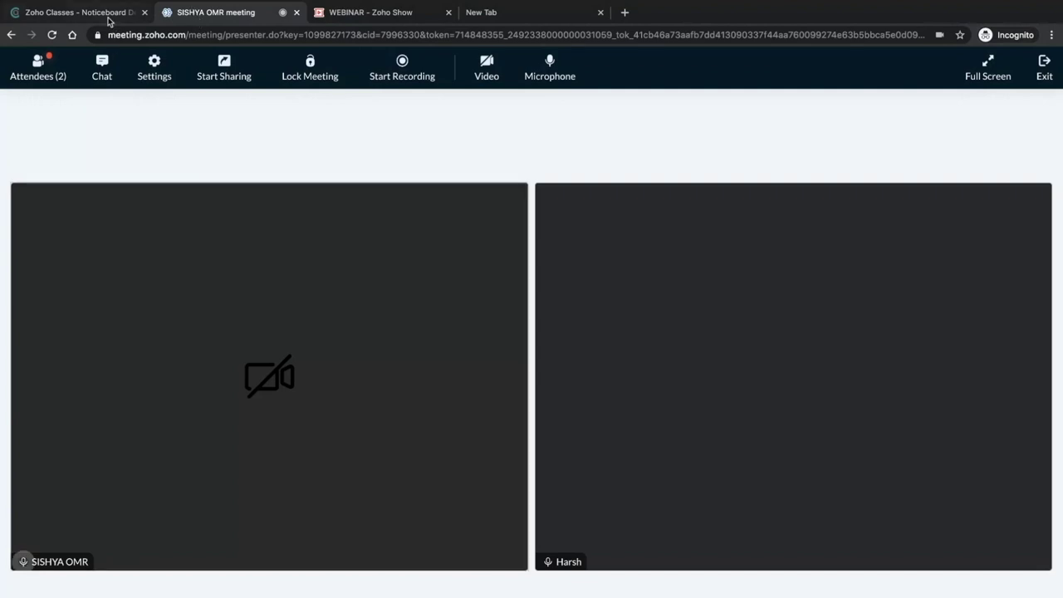
# Step: Switch back to the Zoho Classes tab showing the Nevis noticeboard
pyautogui.click(108, 15)
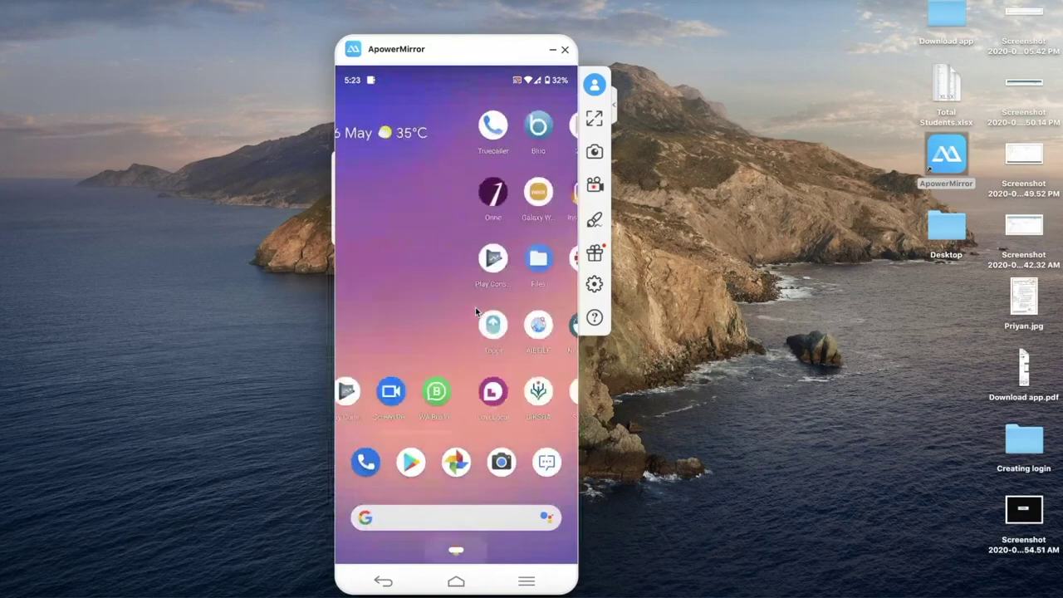
pyautogui.hotkey('ctrl', 'Left')
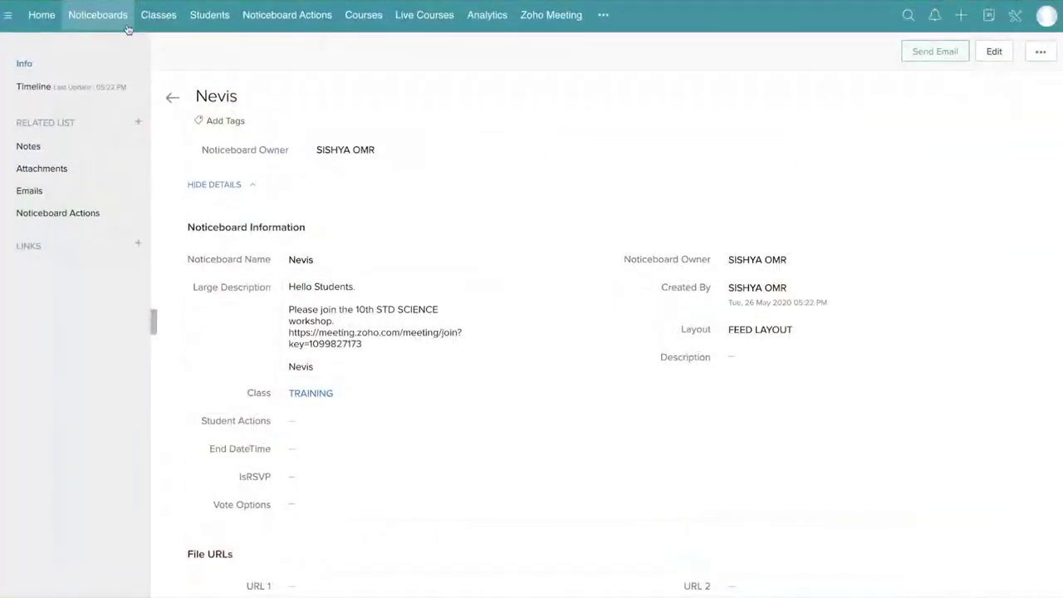
# Step: Go through Noticeboards and the more-modules menu to Zoho Survey's My Surveys page
pyautogui.click(127, 29)
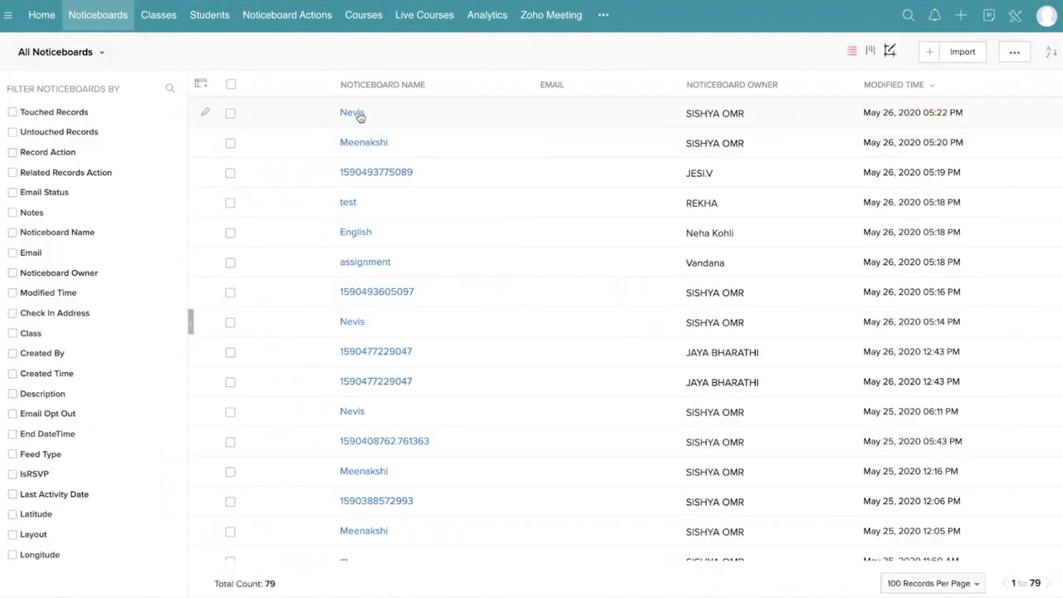
pyautogui.click(569, 25)
pyautogui.click(605, 18)
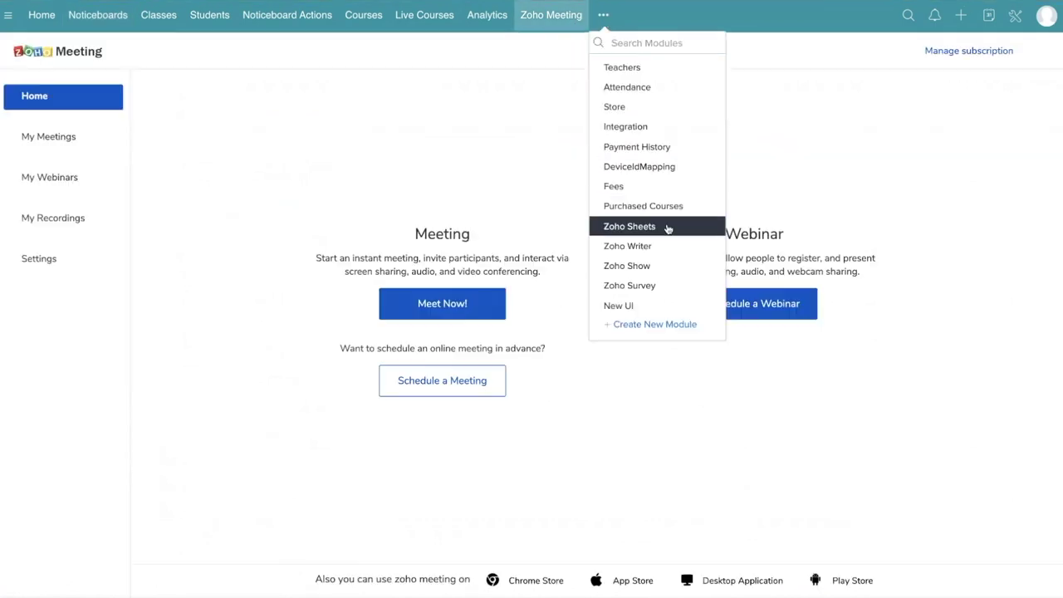
pyautogui.click(668, 285)
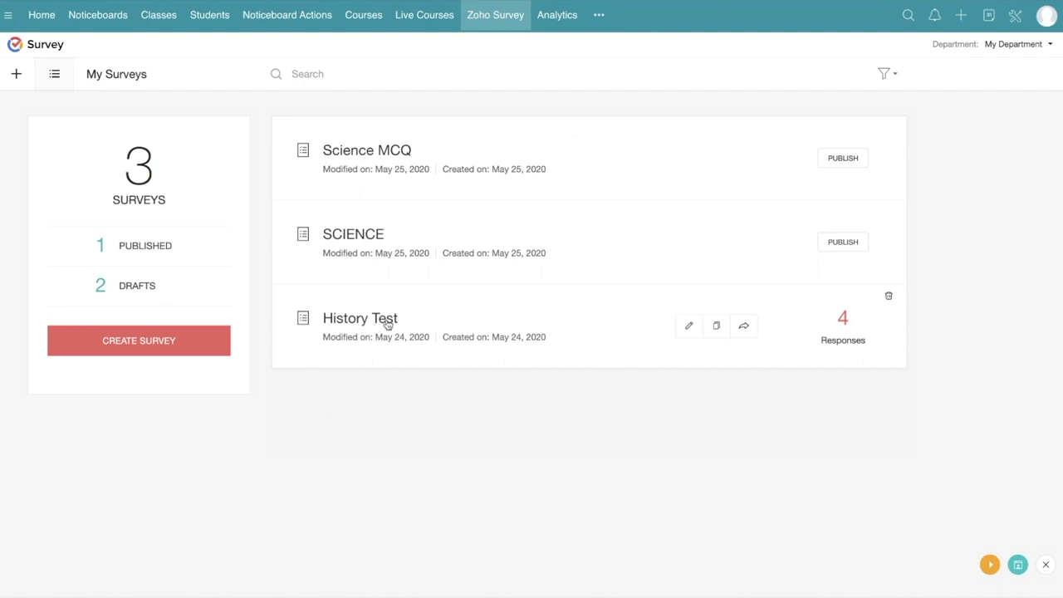
# Step: Select the share URL on the History Test summary page, then return to Noticeboards
pyautogui.click(387, 324)
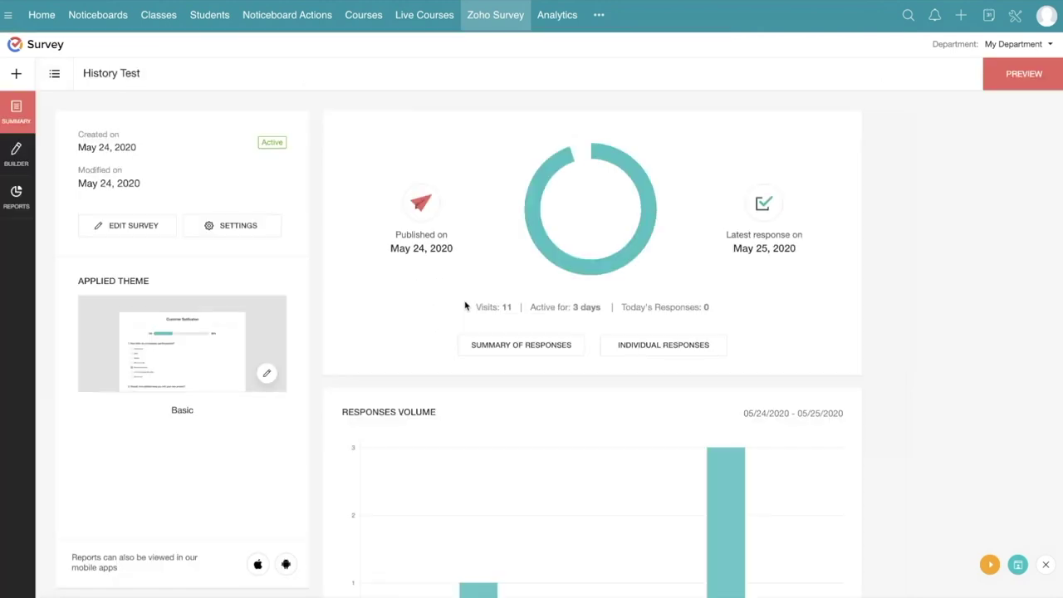
pyautogui.click(15, 156)
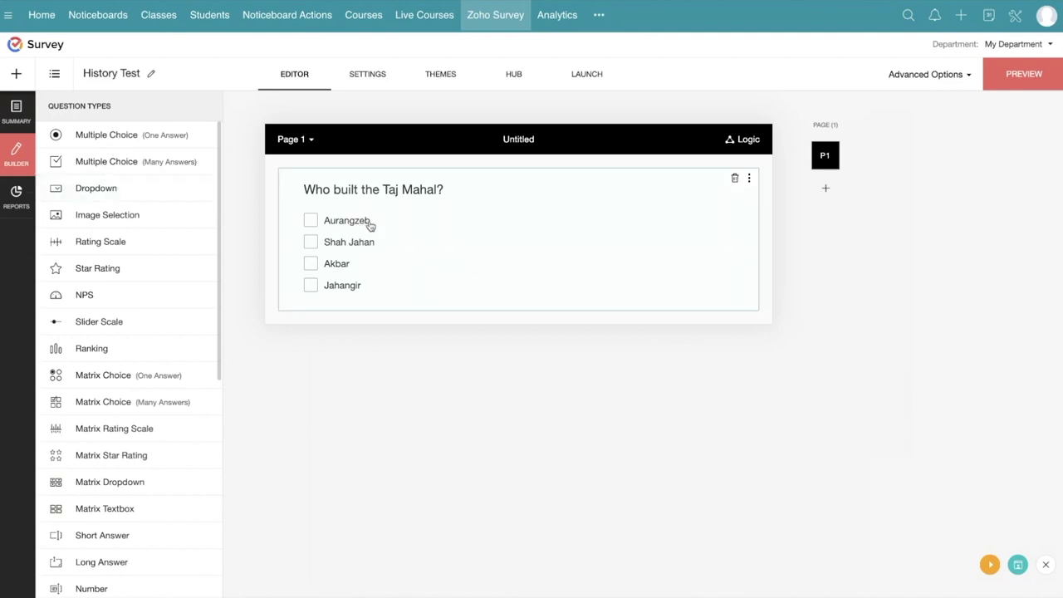
pyautogui.moveTo(157, 135)
pyautogui.mouseDown()
pyautogui.moveTo(439, 190)
pyautogui.moveTo(158, 137)
pyautogui.mouseUp()
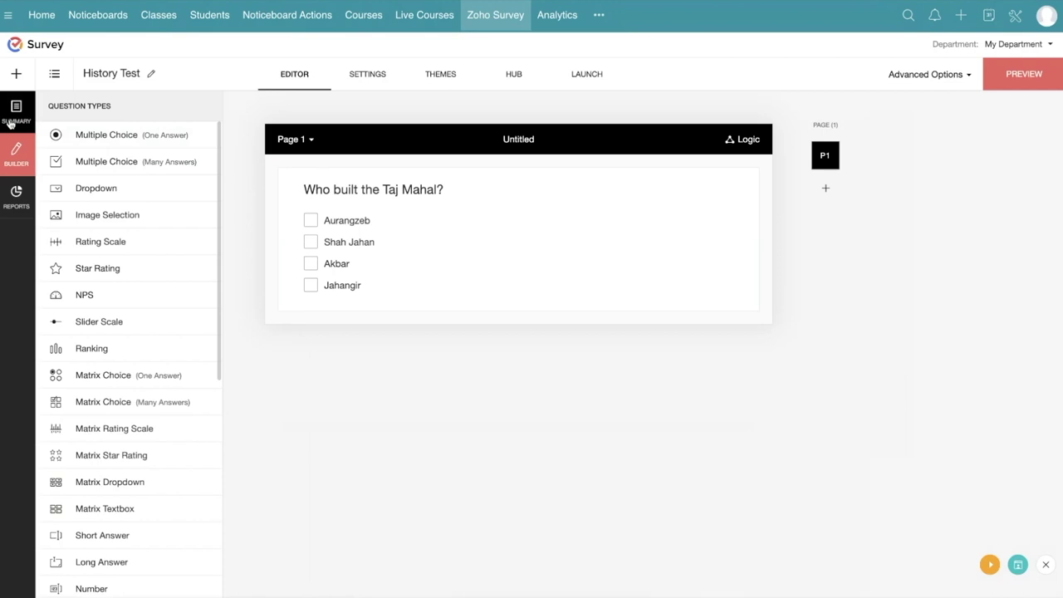
pyautogui.click(10, 122)
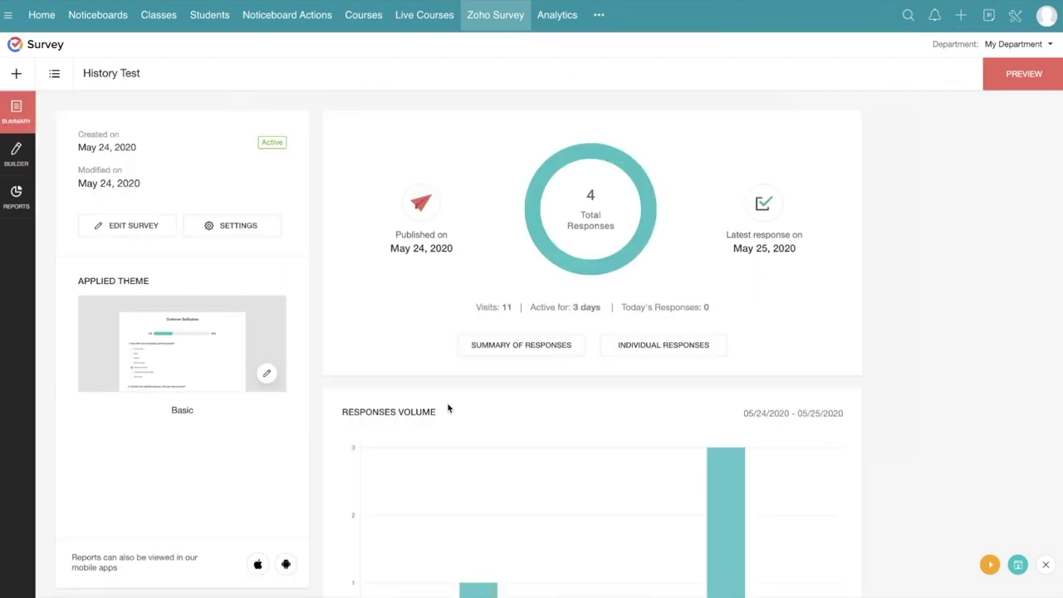
pyautogui.scroll(-7, 447, 408)
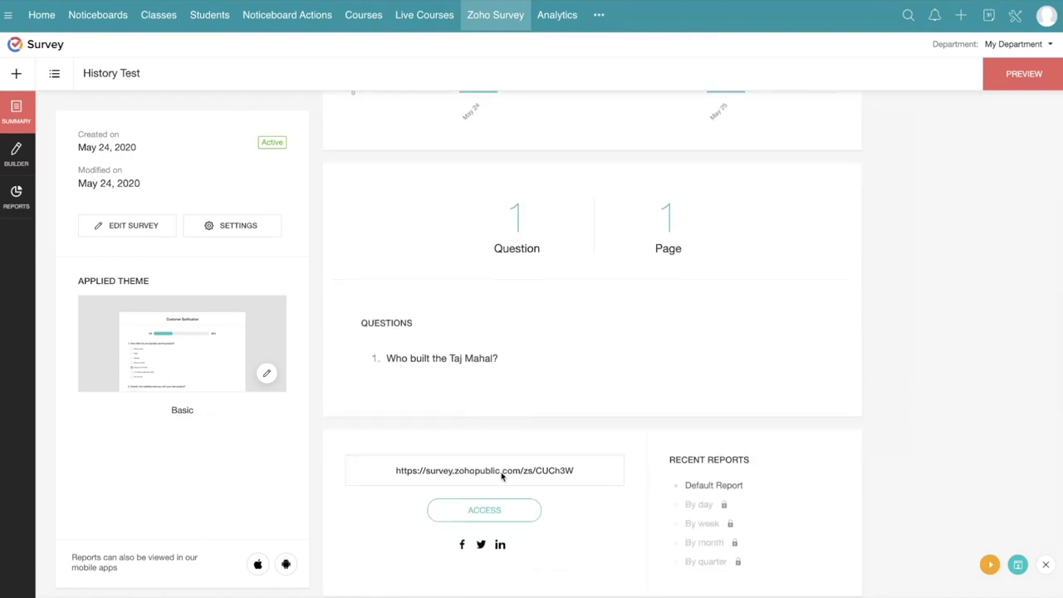
pyautogui.doubleClick(501, 471)
pyautogui.tripleClick(502, 471)
pyautogui.hotkey('ctrl', 'c')
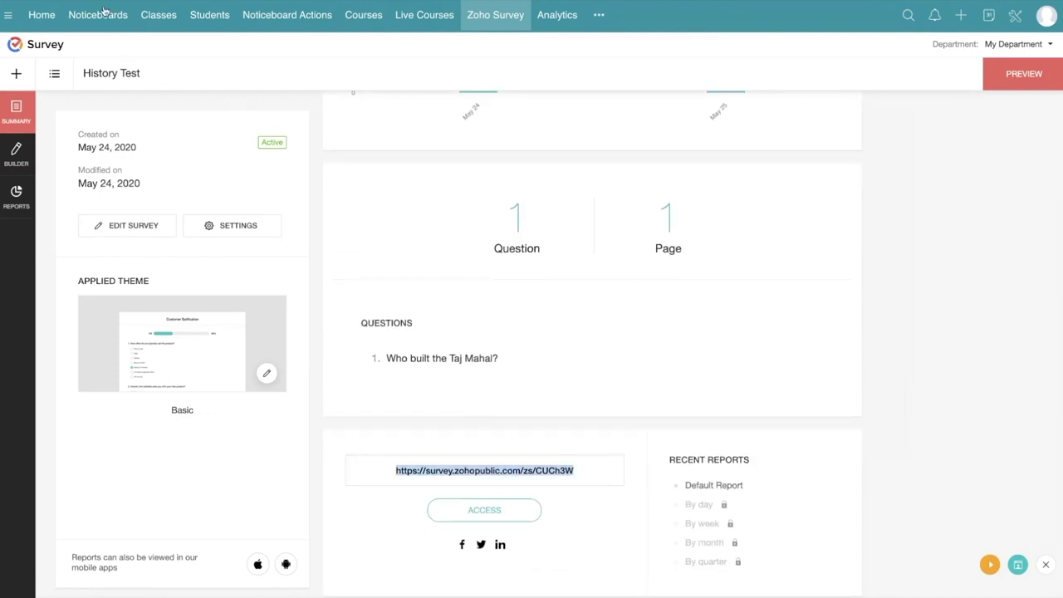
pyautogui.click(104, 17)
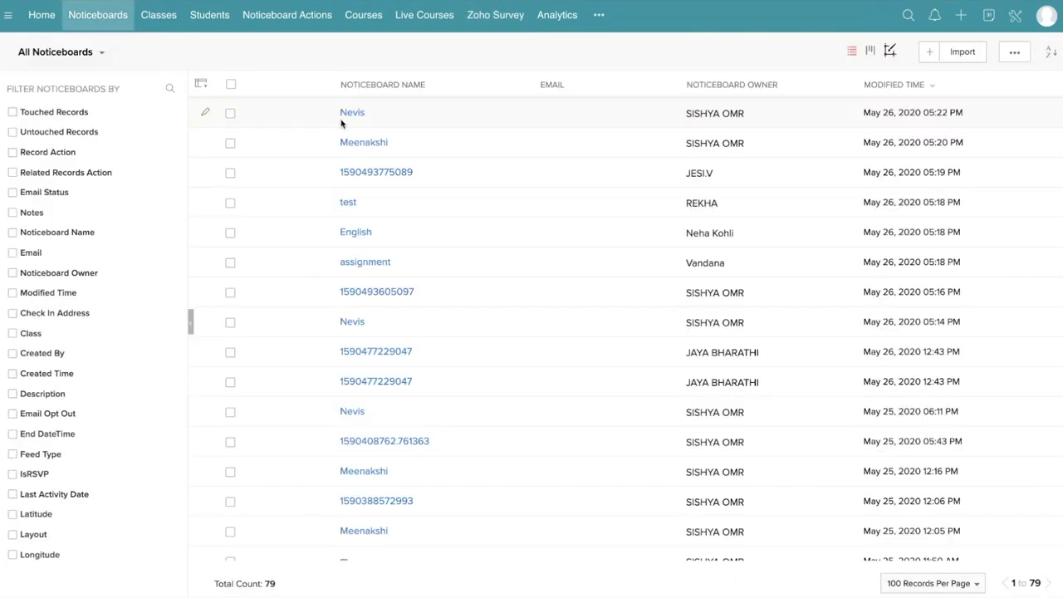
# Step: Create a Nevis noticeboard saying 'Hello Students', asking to complete the History Test, signed Nevis
pyautogui.click(923, 56)
pyautogui.write('Nevis')
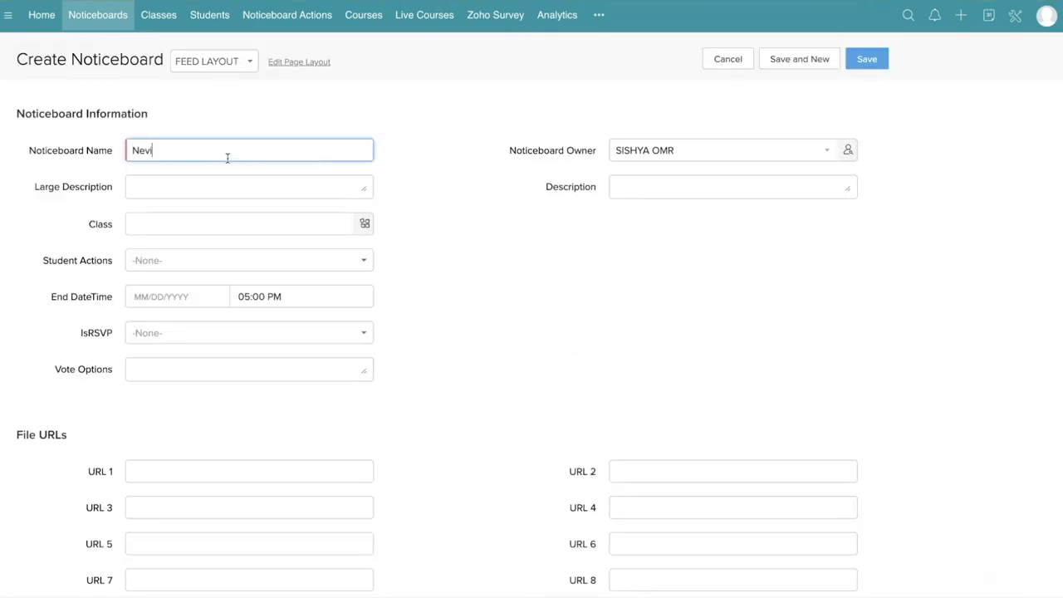
pyautogui.press('Tab')
pyautogui.click(199, 187)
pyautogui.write('Heello')
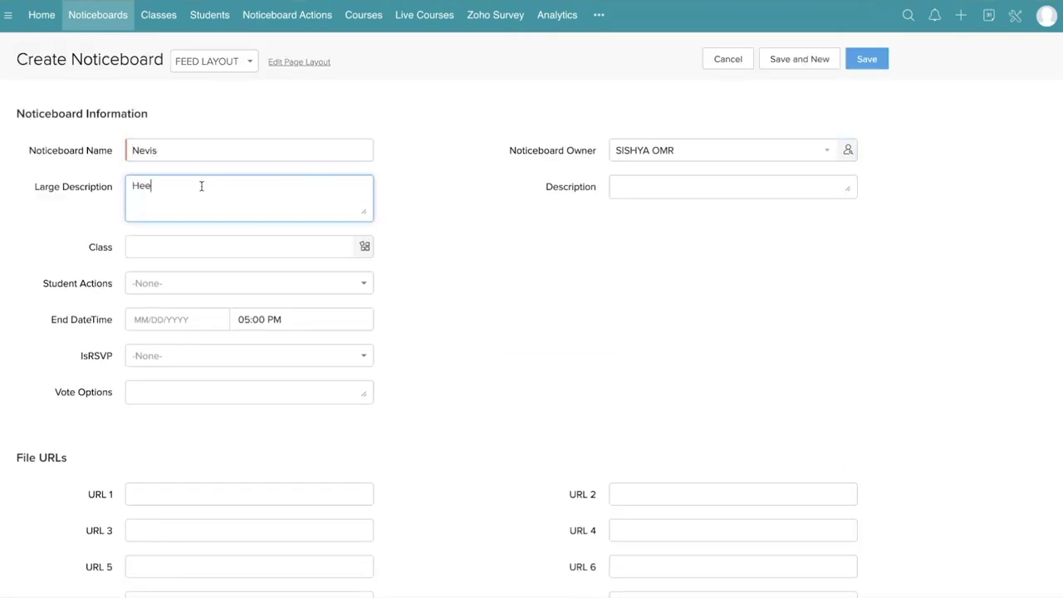
pyautogui.press('BackSpace')
pyautogui.press('BackSpace')
pyautogui.press('BackSpace')
pyautogui.press('BackSpace')
pyautogui.write('llo Students')
pyautogui.press('Return')
pyautogui.press('Return')
pyautogui.write('Please completee t')
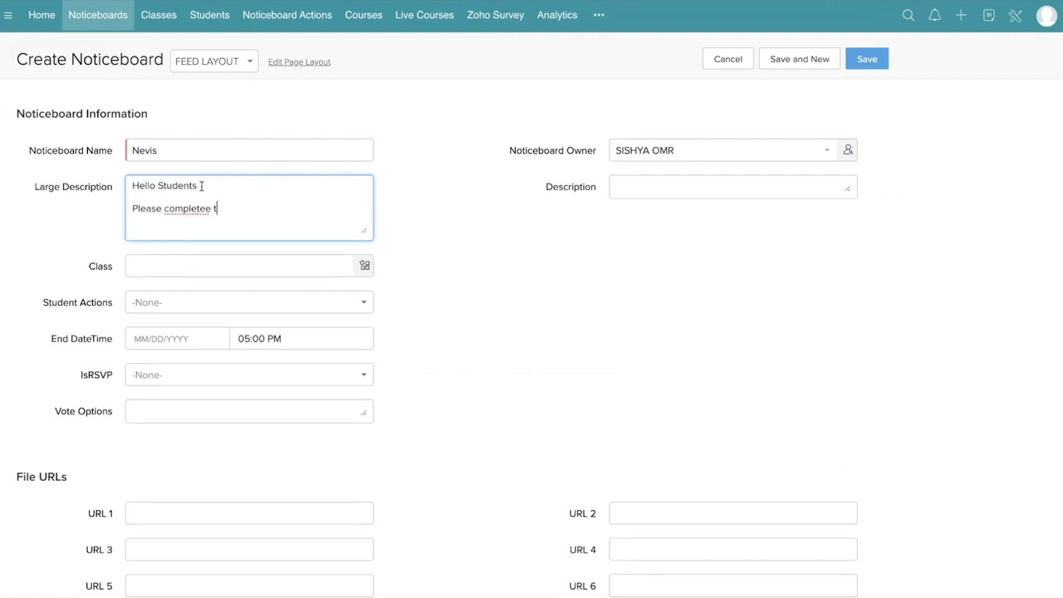
pyautogui.write('hee History Test')
pyautogui.press('Return')
pyautogui.press('Return')
pyautogui.write('Nevis')
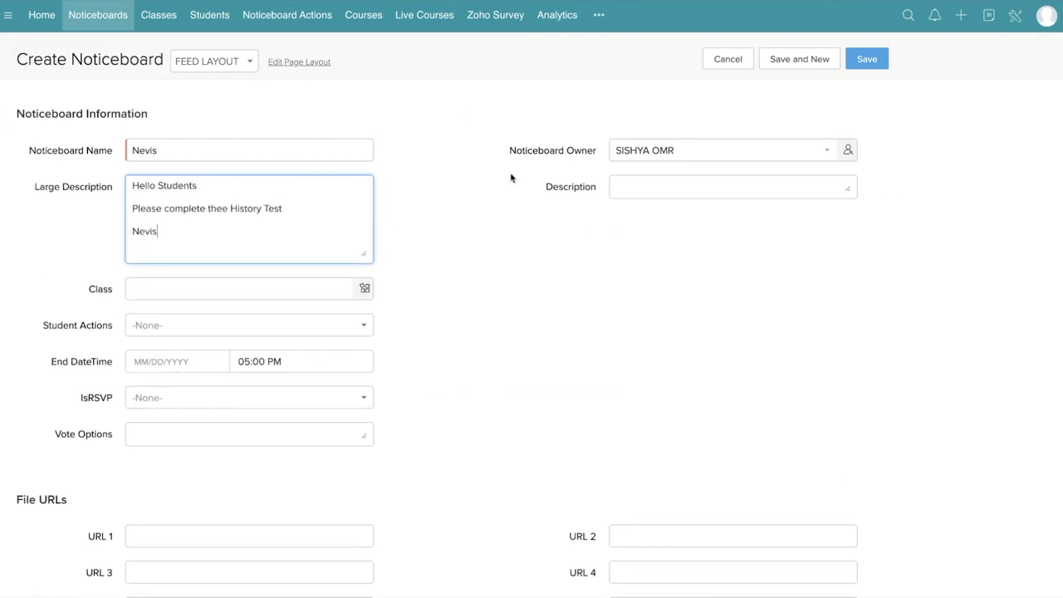
# Step: Insert the survey link below the History Test line and save the noticeboard
pyautogui.click(312, 206)
pyautogui.press('Return')
pyautogui.hotkey('ctrl', 'v')
pyautogui.press('Return')
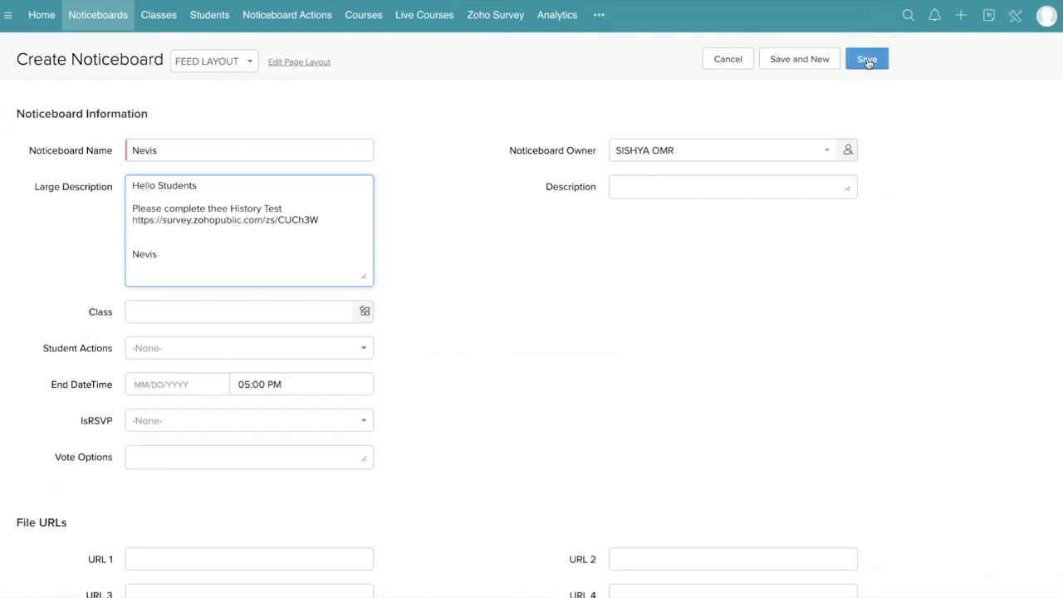
pyautogui.click(872, 63)
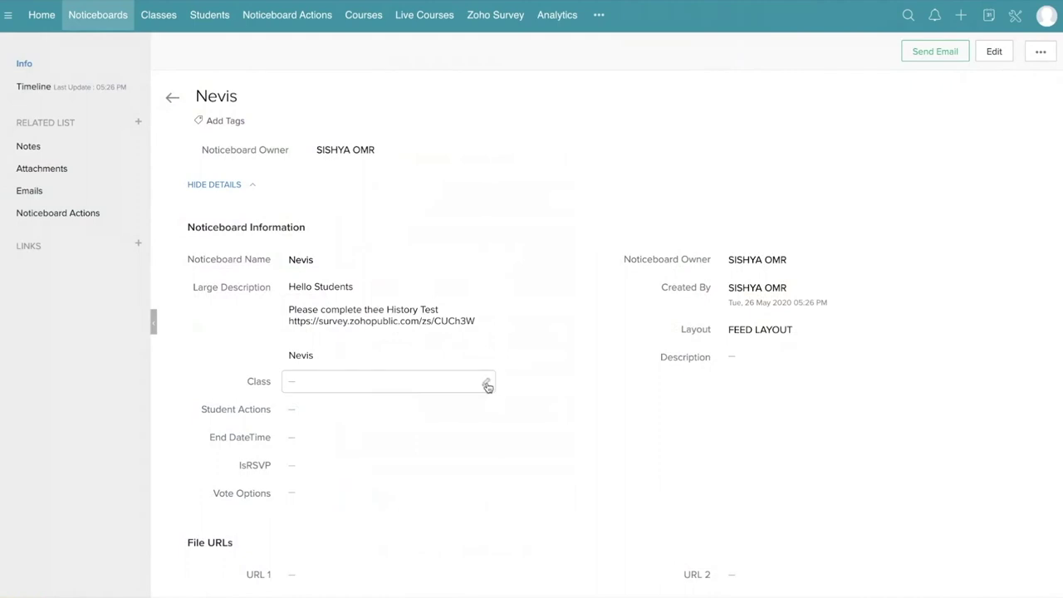
# Step: Change the Nevis History Test noticeboard's Class to TRAINING and confirm it
pyautogui.click(485, 383)
pyautogui.scroll(-2, 368, 388)
pyautogui.scroll(5, 361, 342)
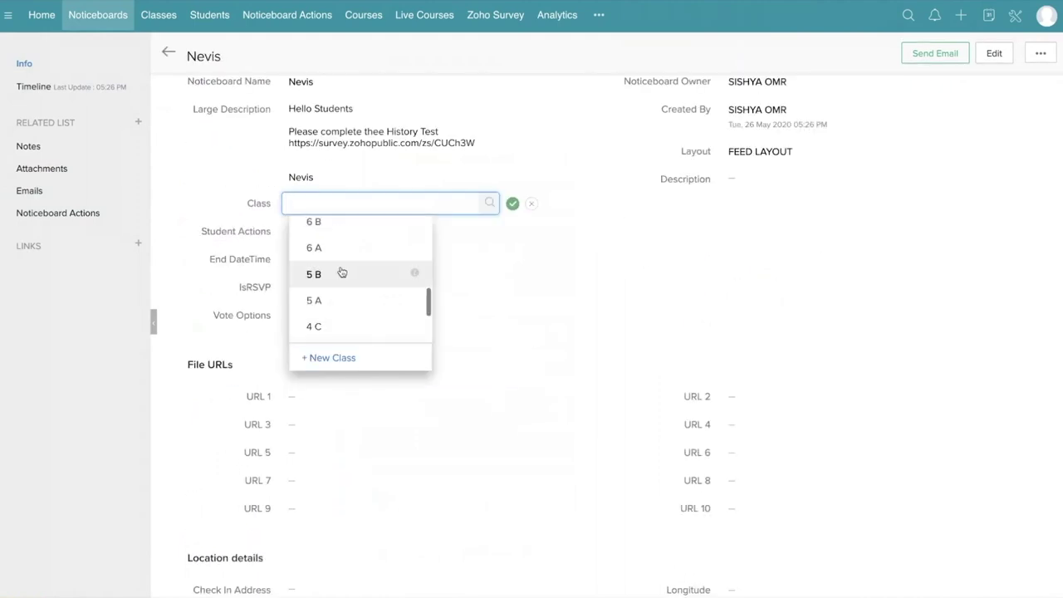
pyautogui.click(349, 233)
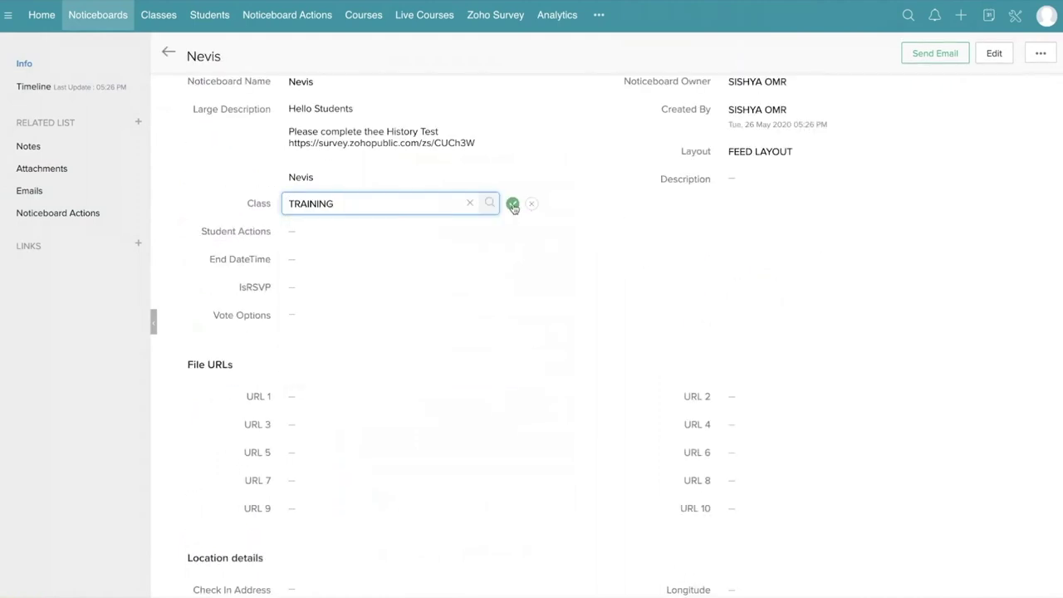
pyautogui.click(512, 203)
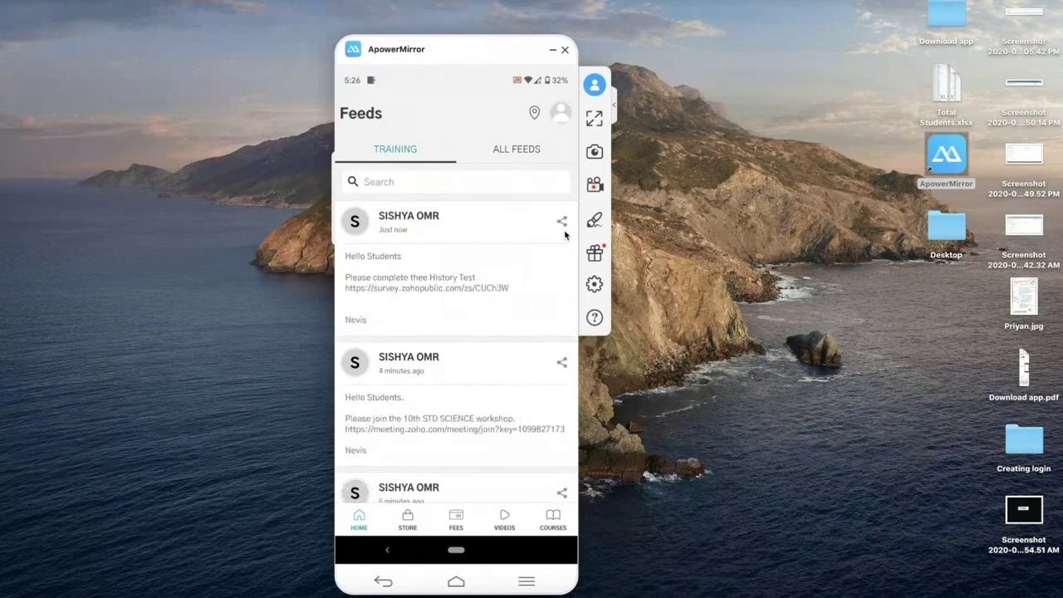
# Step: Open the History Test survey post at the top of the phone's TRAINING feed
pyautogui.click(565, 235)
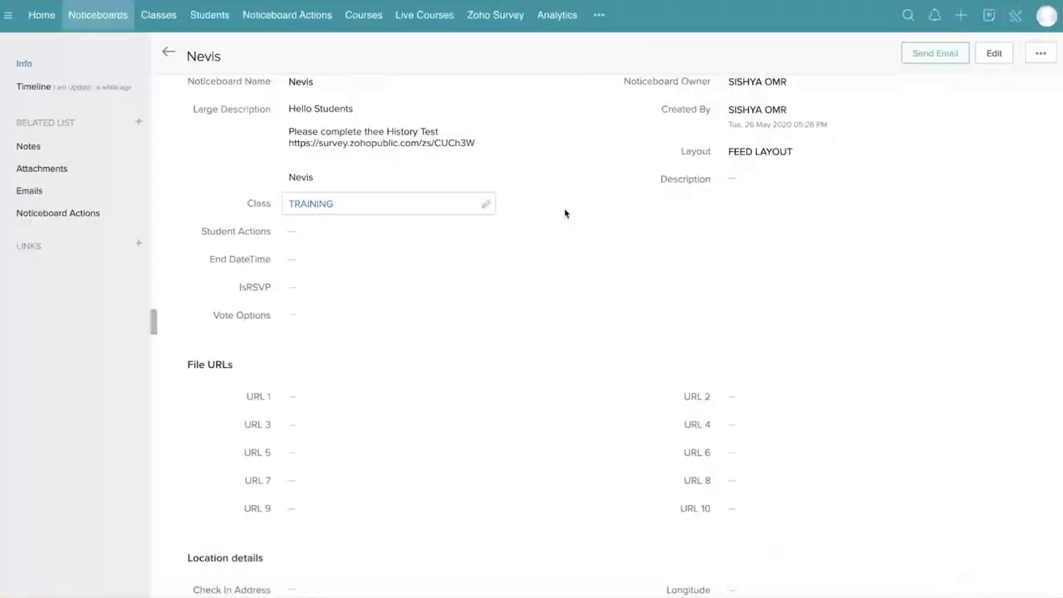
# Step: Switch to the Zoho Writer module from the more-modules menu
pyautogui.click(599, 17)
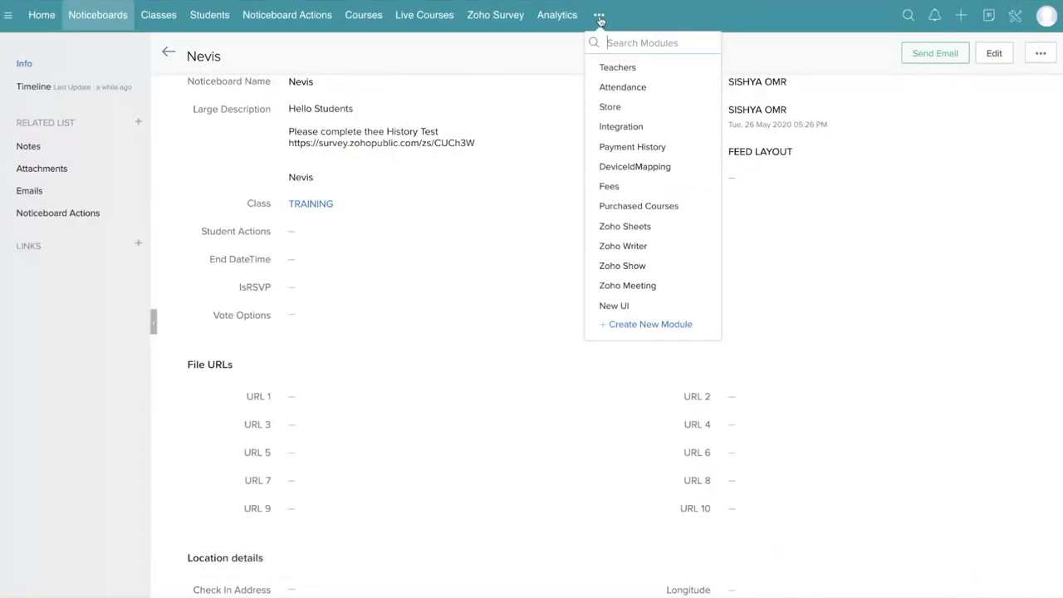
pyautogui.click(633, 246)
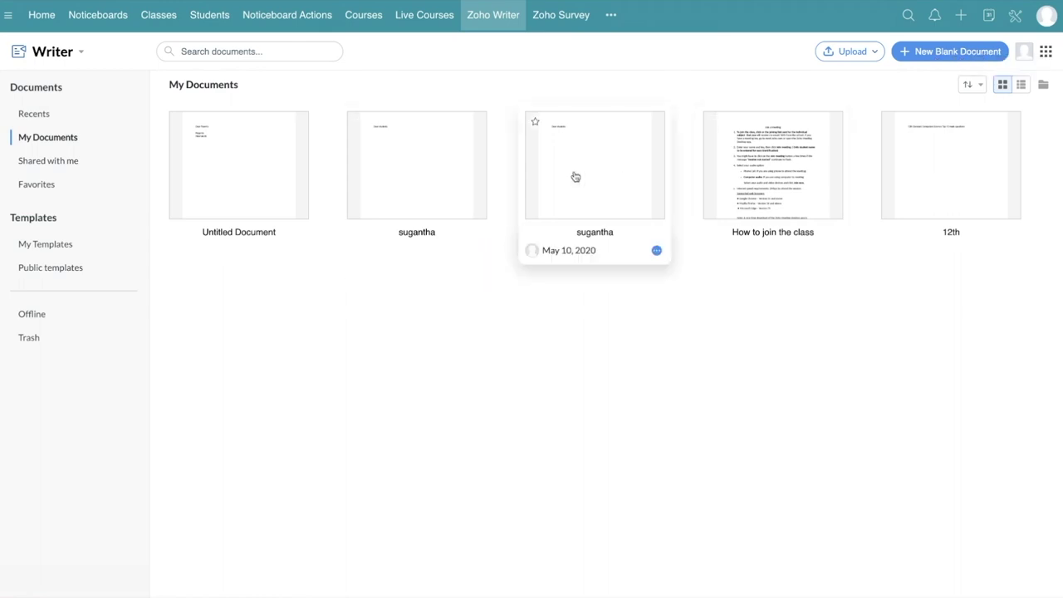
# Step: Copy the public view link of the 'How to join the class' document from Publish settings
pyautogui.click(778, 165)
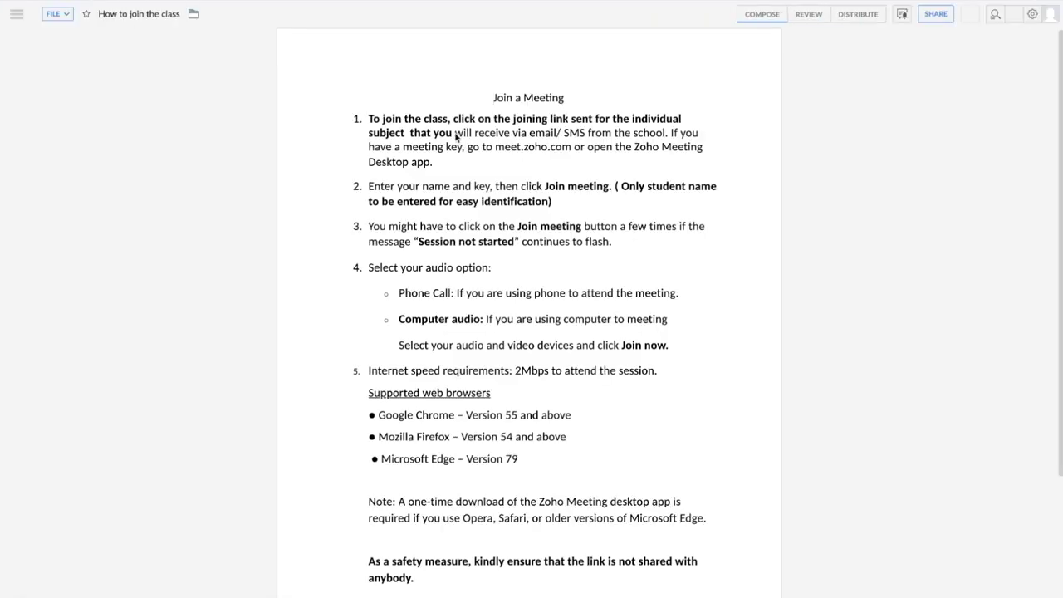
pyautogui.scroll(-2, 455, 134)
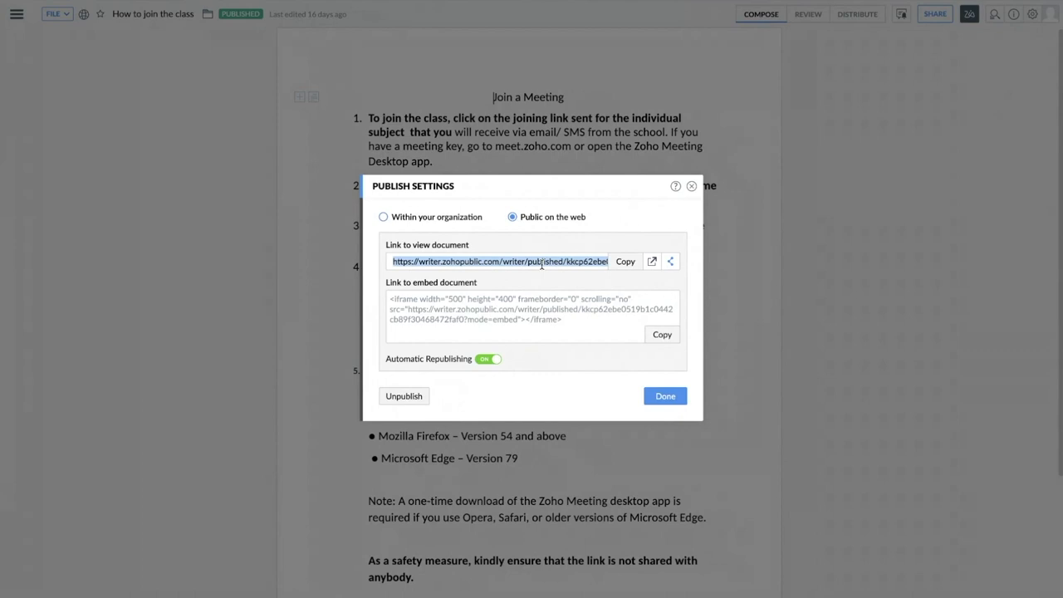
pyautogui.click(625, 262)
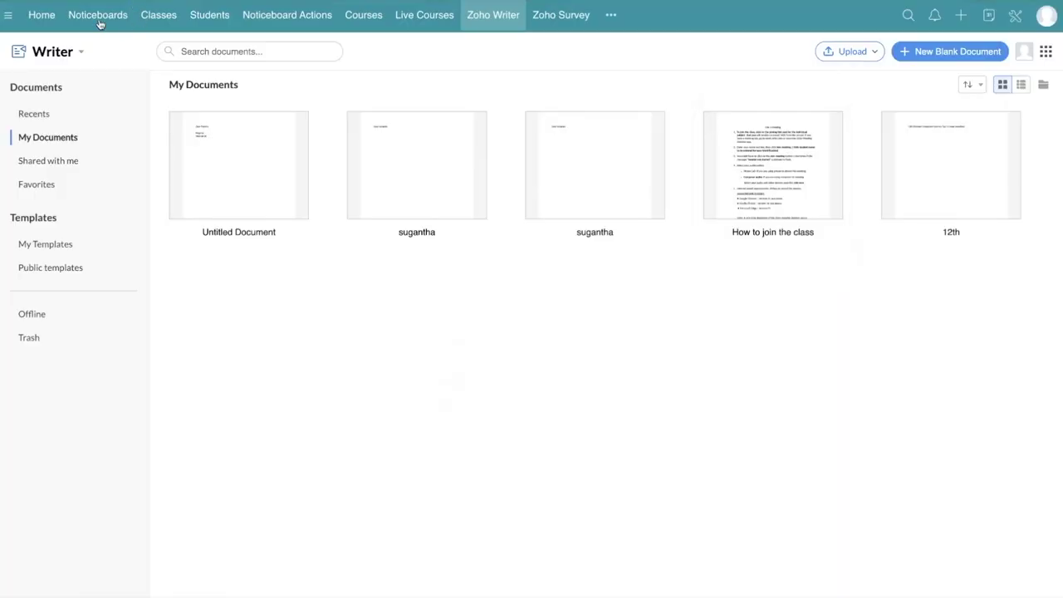
# Step: Go from Noticeboards to the Zoho Show module via the more-modules menu
pyautogui.click(98, 16)
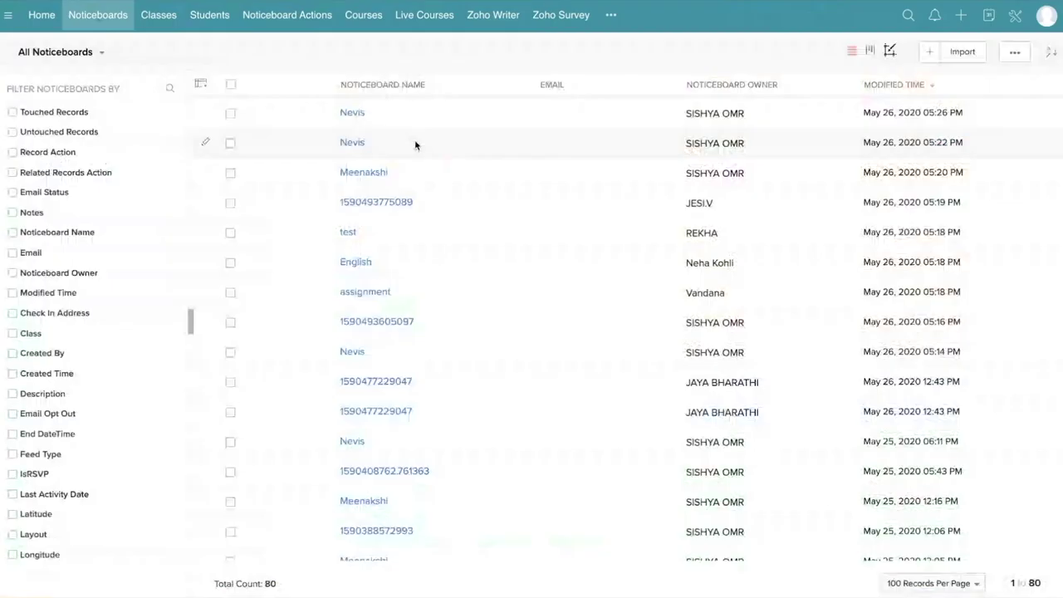
pyautogui.click(614, 15)
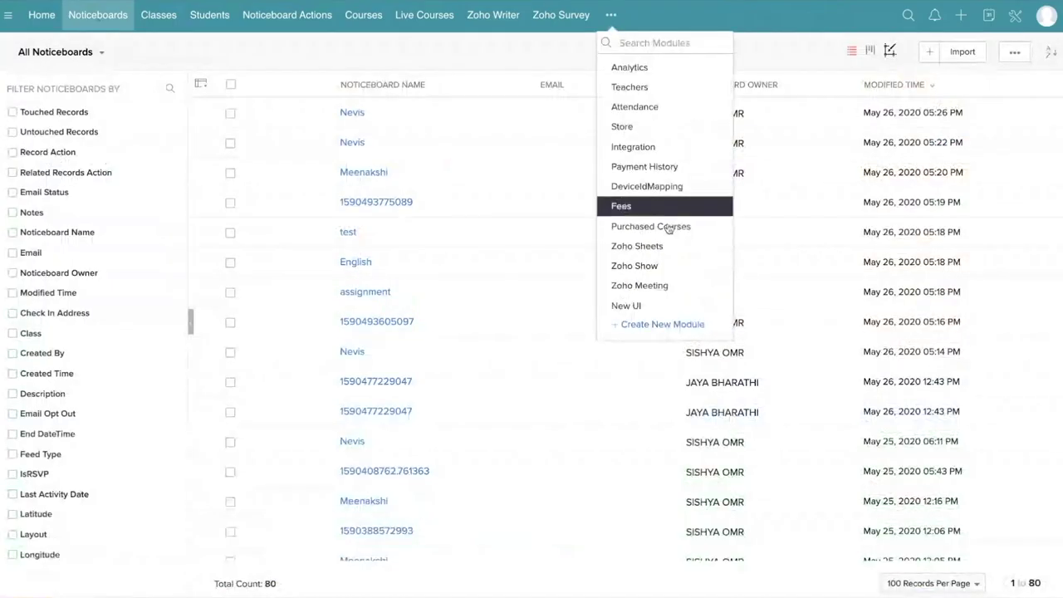
pyautogui.click(673, 267)
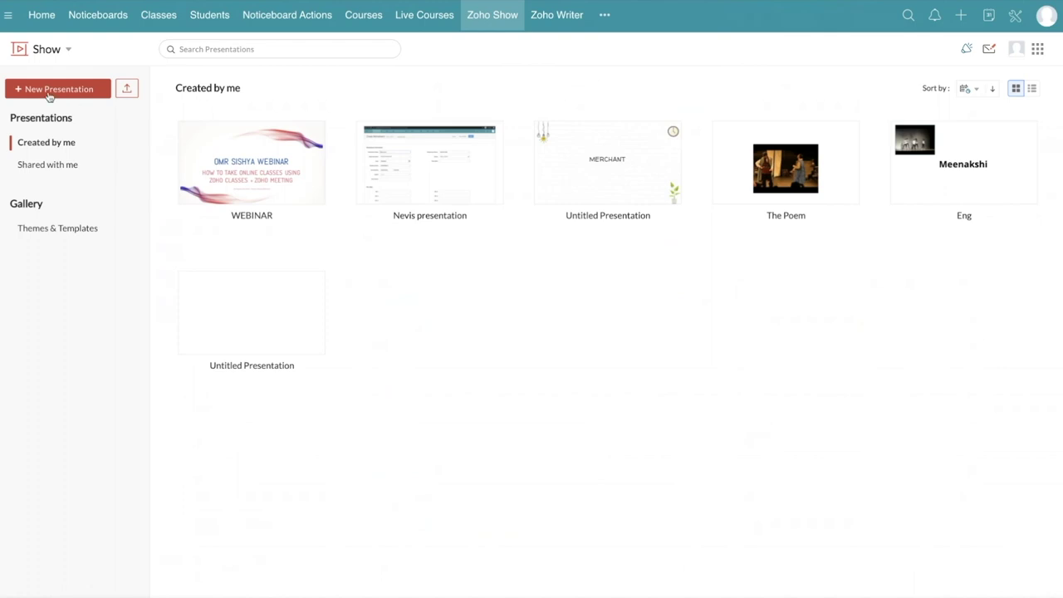
# Step: Publish the WEBINAR presentation through File > Publish and copy its Publish Link
pyautogui.moveTo(230, 154)
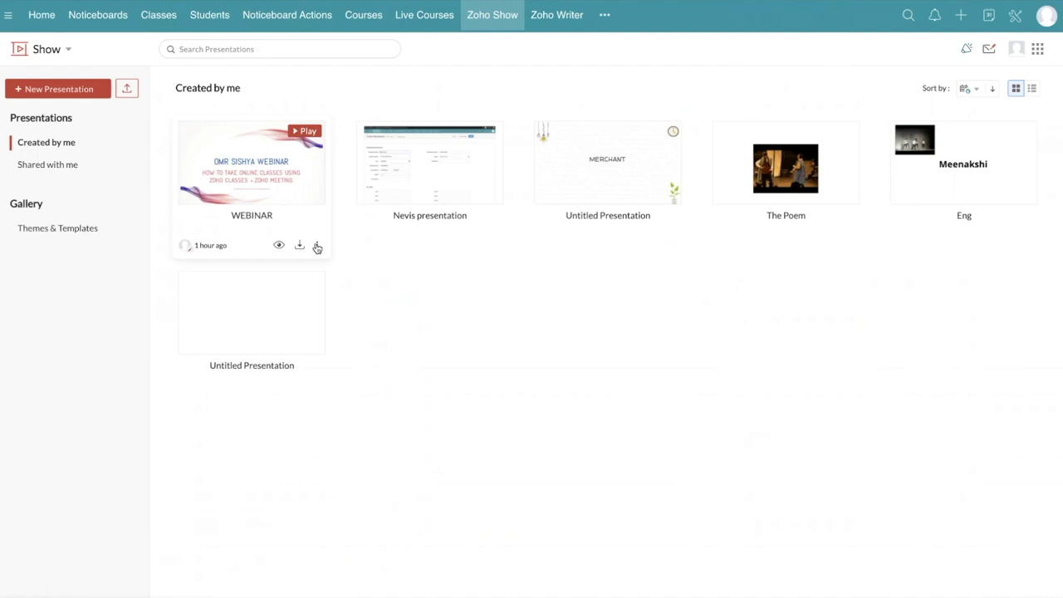
pyautogui.click(294, 192)
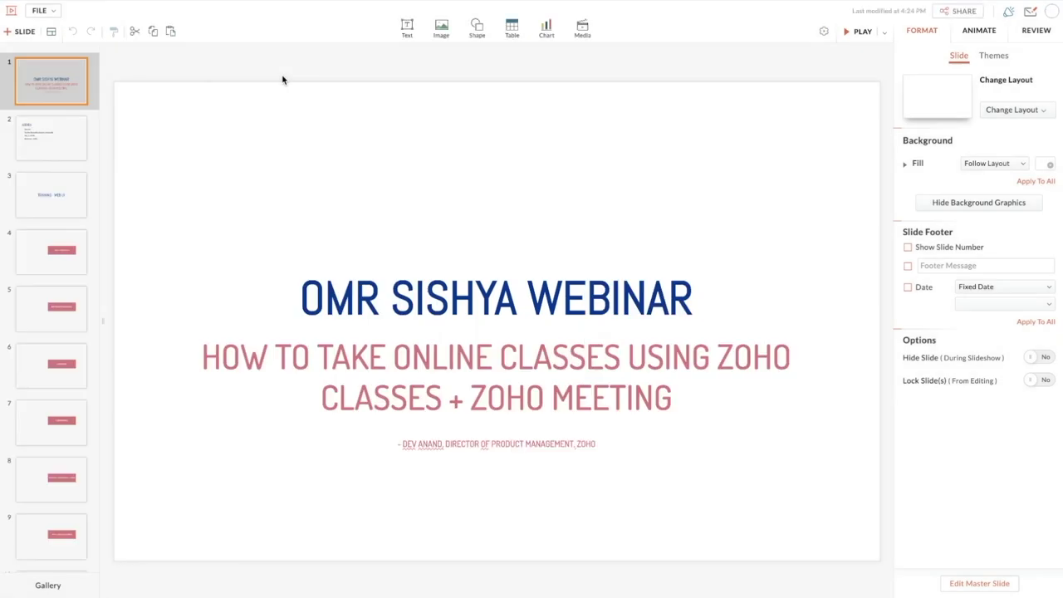
pyautogui.click(48, 10)
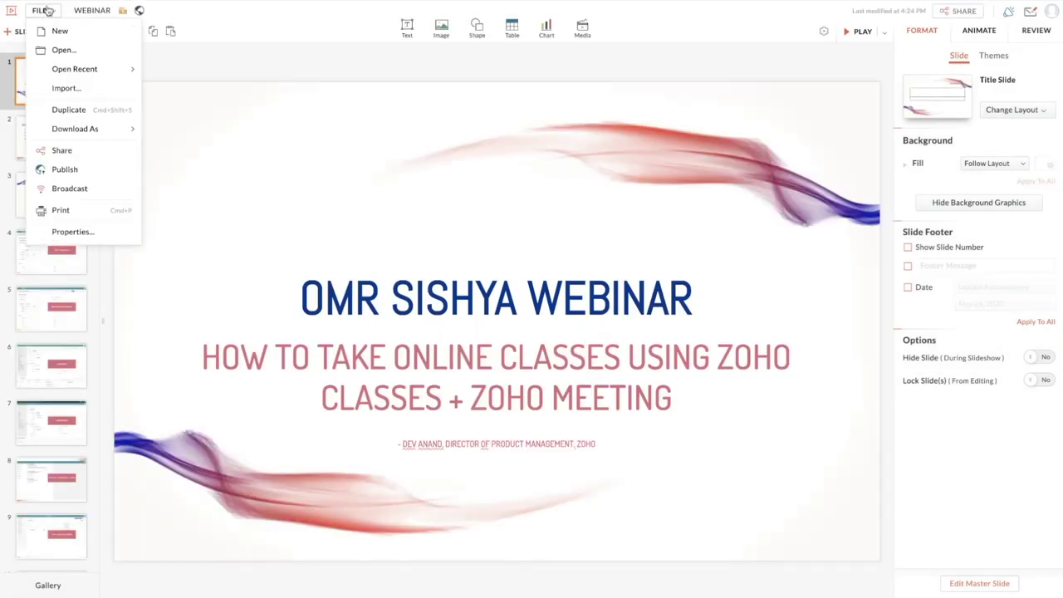
pyautogui.click(85, 173)
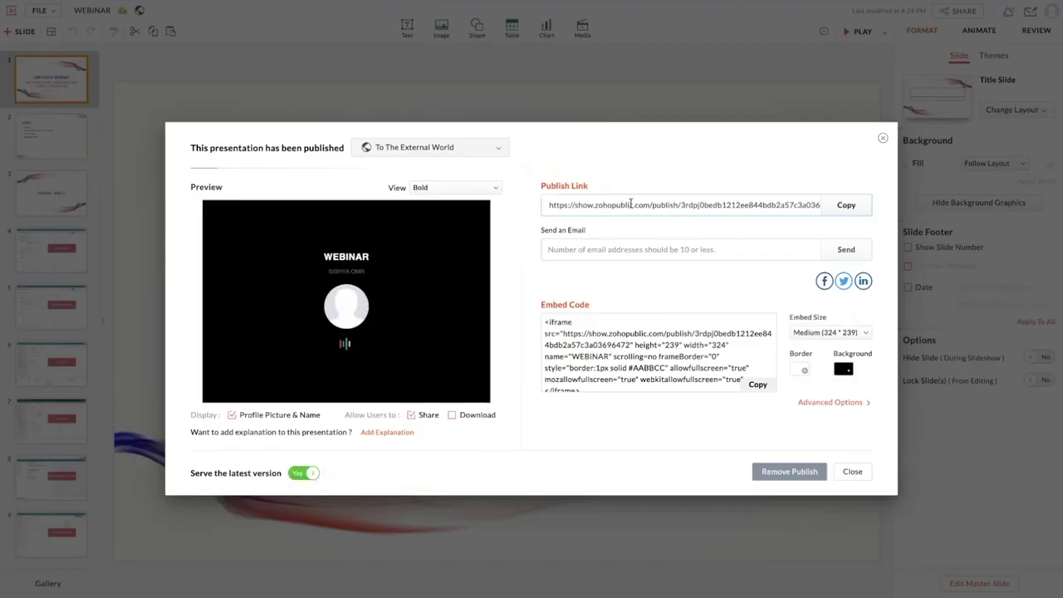
pyautogui.click(844, 205)
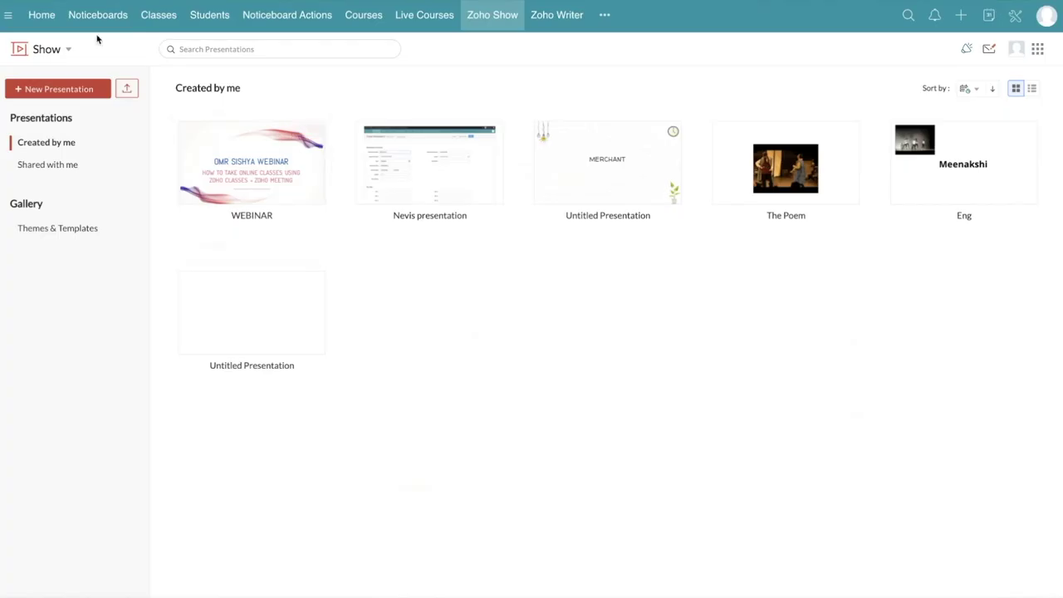
# Step: Start a new noticeboard named 'Nevis' from the Noticeboards list
pyautogui.click(96, 23)
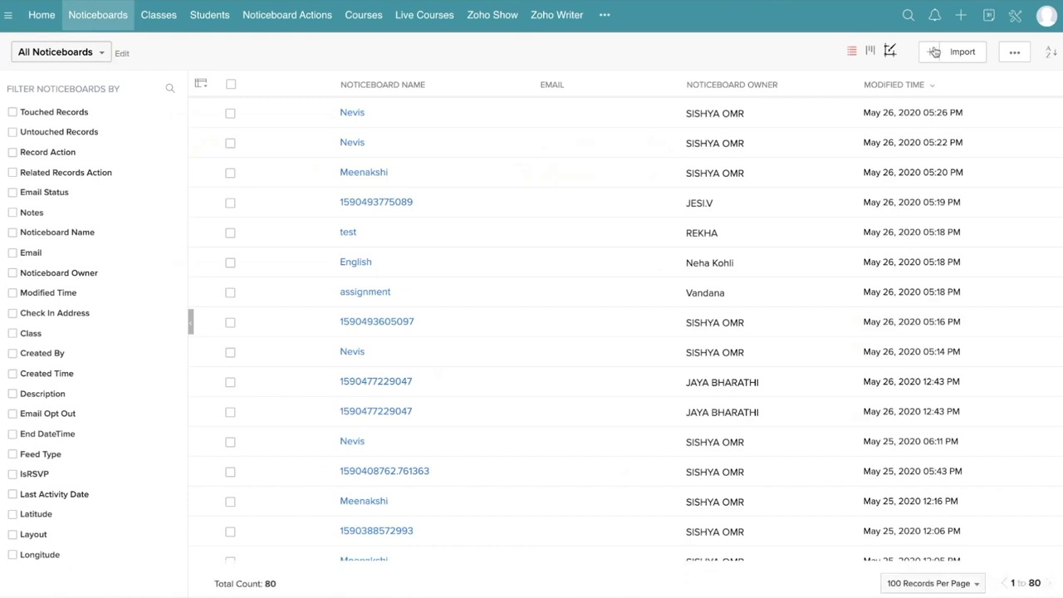
pyautogui.click(928, 53)
pyautogui.write('N')
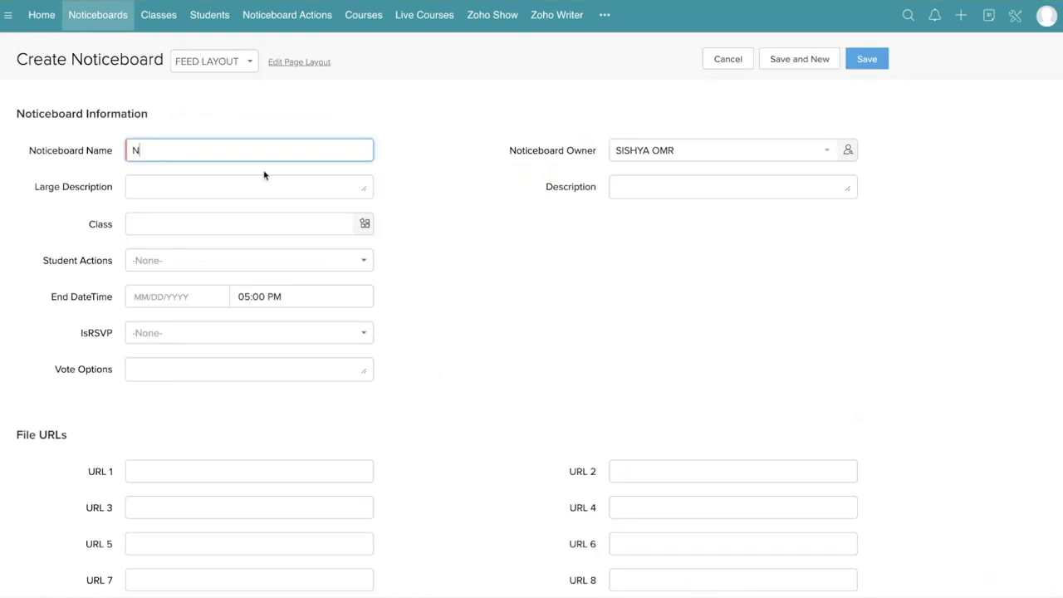
pyautogui.write('evis')
# Step: Write the description: 'Hello Students', today's presentations note, the pasted link, and 'Regards Nevis'
pyautogui.click(260, 180)
pyautogui.write('Hello Stu')
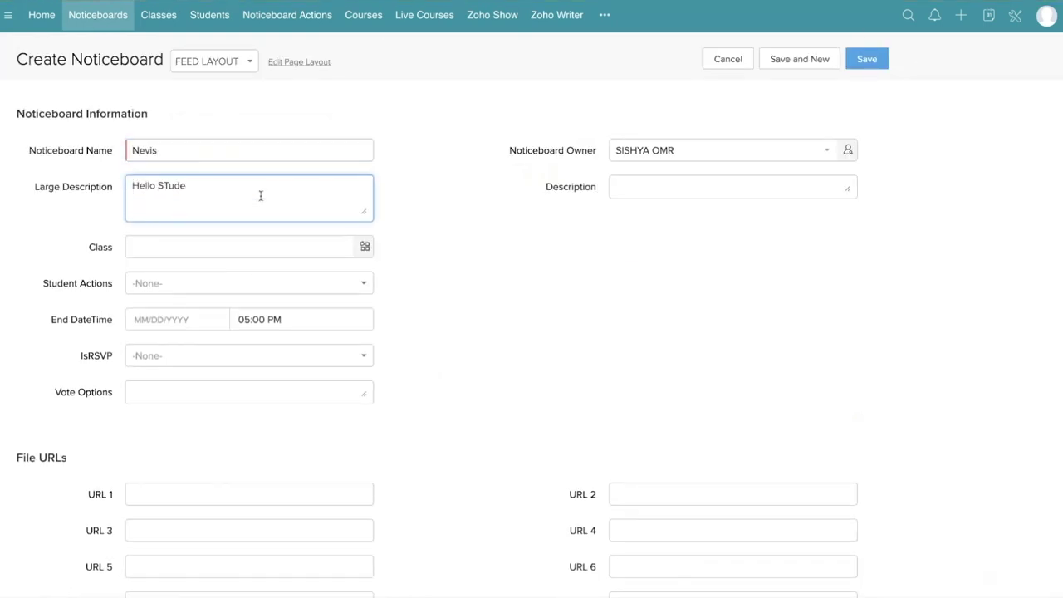
pyautogui.write('dents')
pyautogui.press('Return')
pyautogui.press('Return')
pyautogui.write('Please find t')
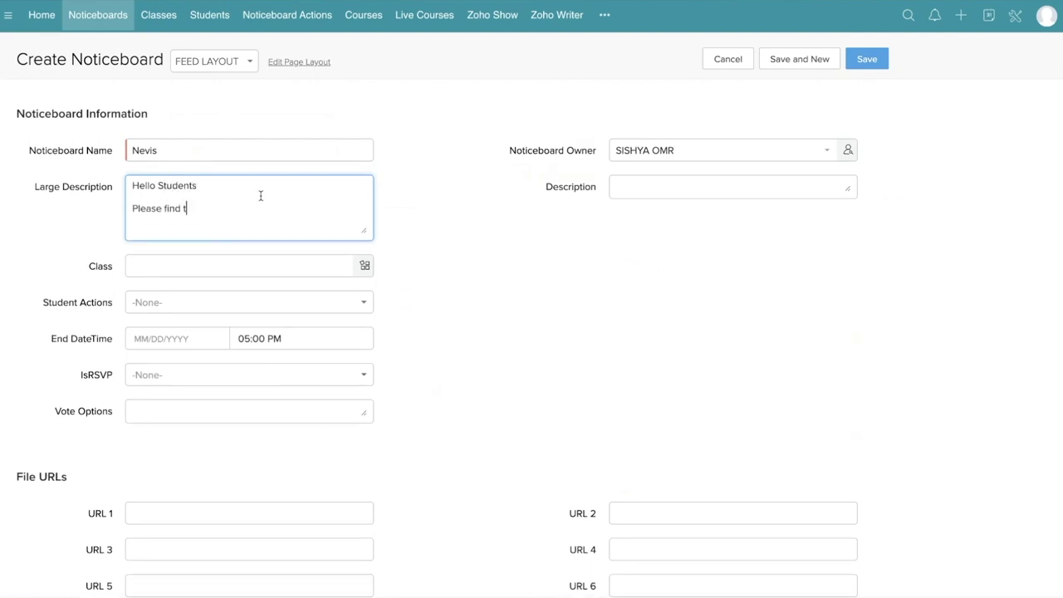
pyautogui.write('odays')
pyautogui.press('BackSpace')
pyautogui.write("'s presentations")
pyautogui.press('Return')
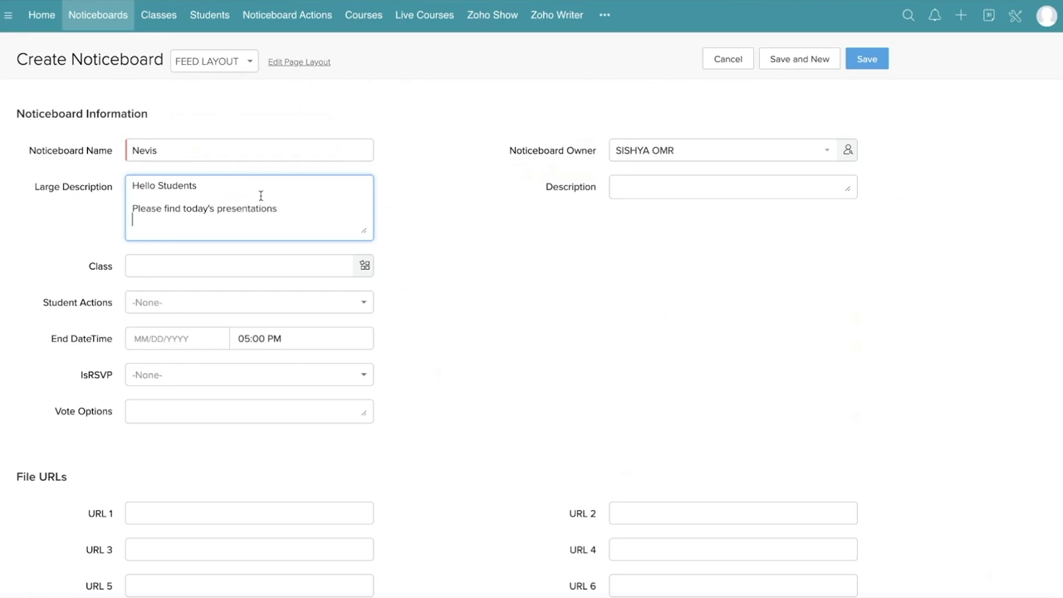
pyautogui.hotkey('ctrl', 'v')
pyautogui.press('Return')
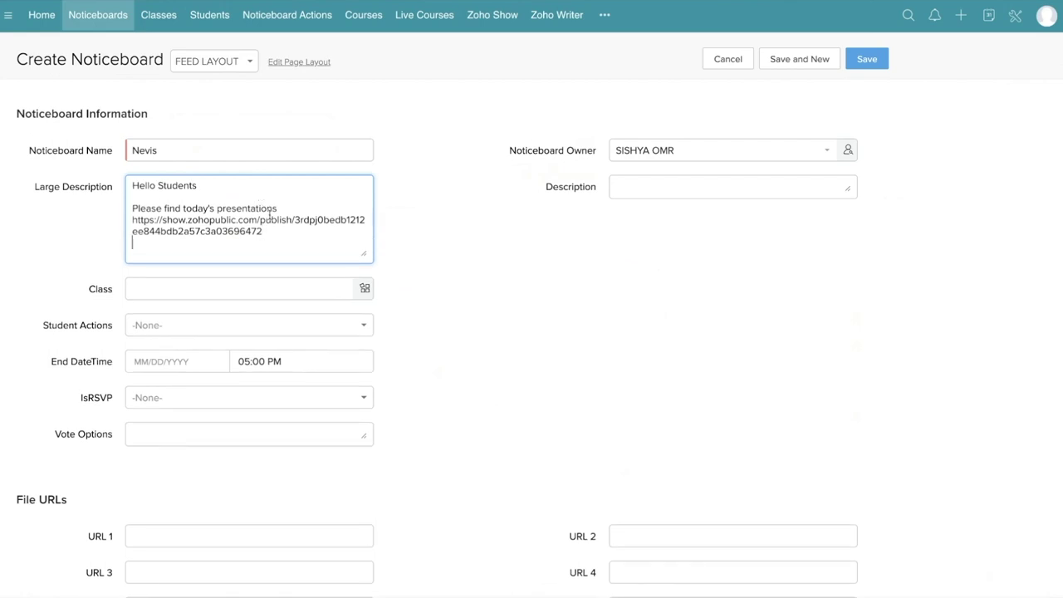
pyautogui.write('Regards')
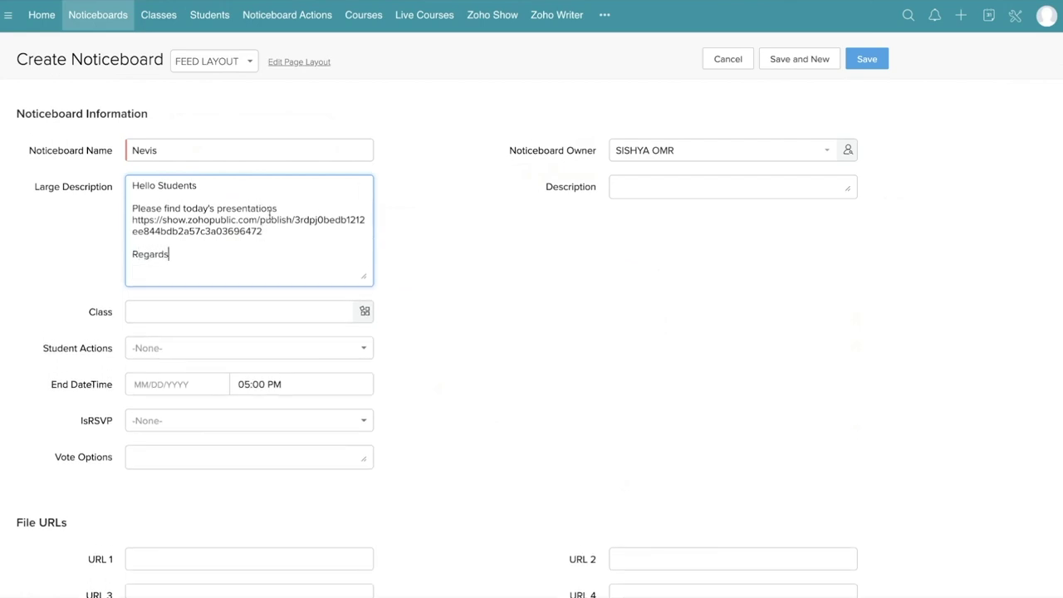
pyautogui.press('Return')
pyautogui.write('Nevis')
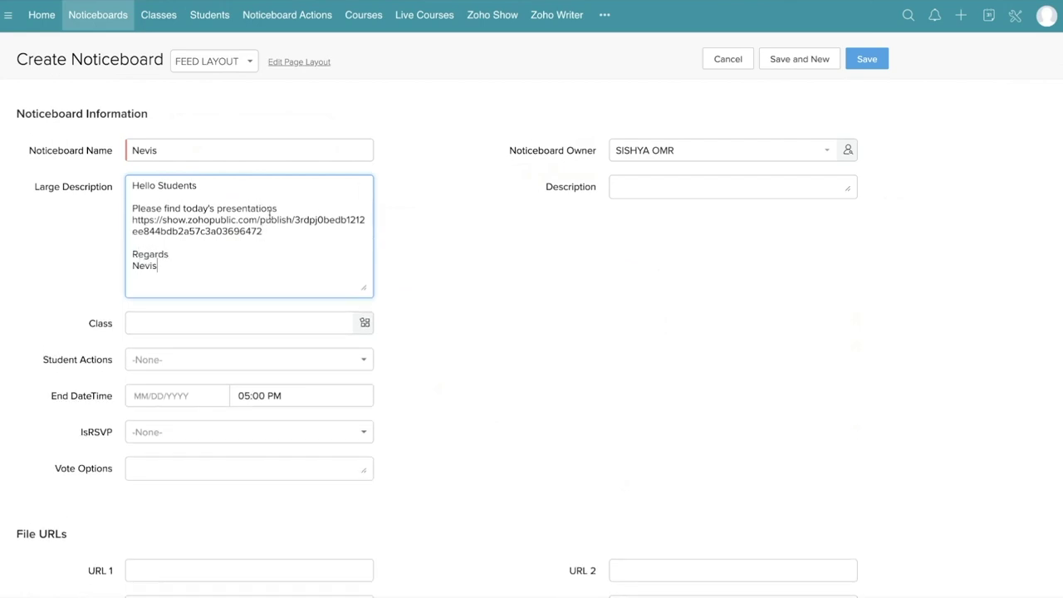
# Step: Assign the noticeboard to the TRAINING class and save it
pyautogui.click(283, 325)
pyautogui.write('tra')
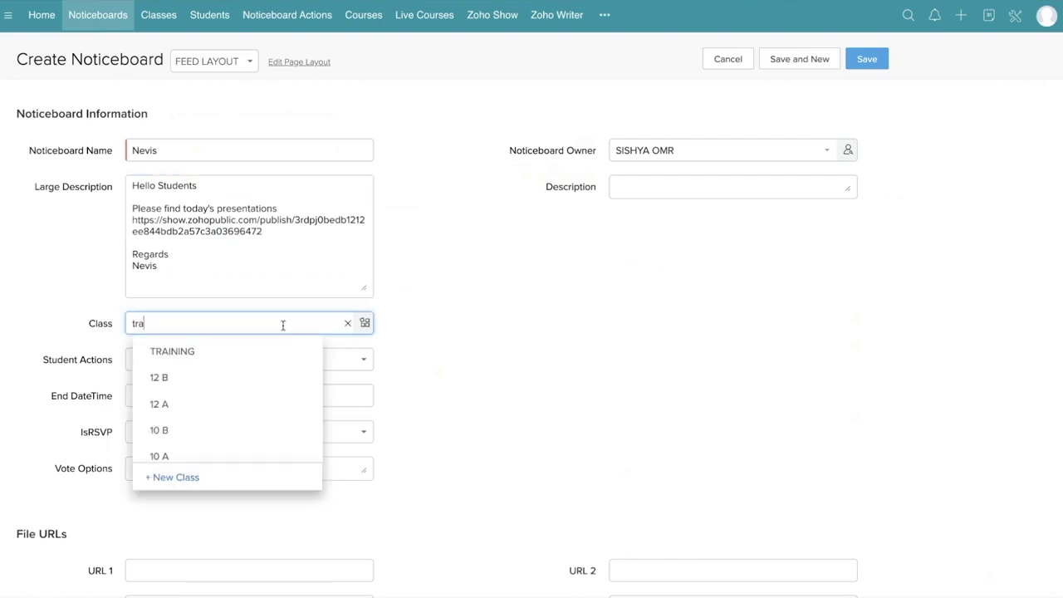
pyautogui.click(286, 363)
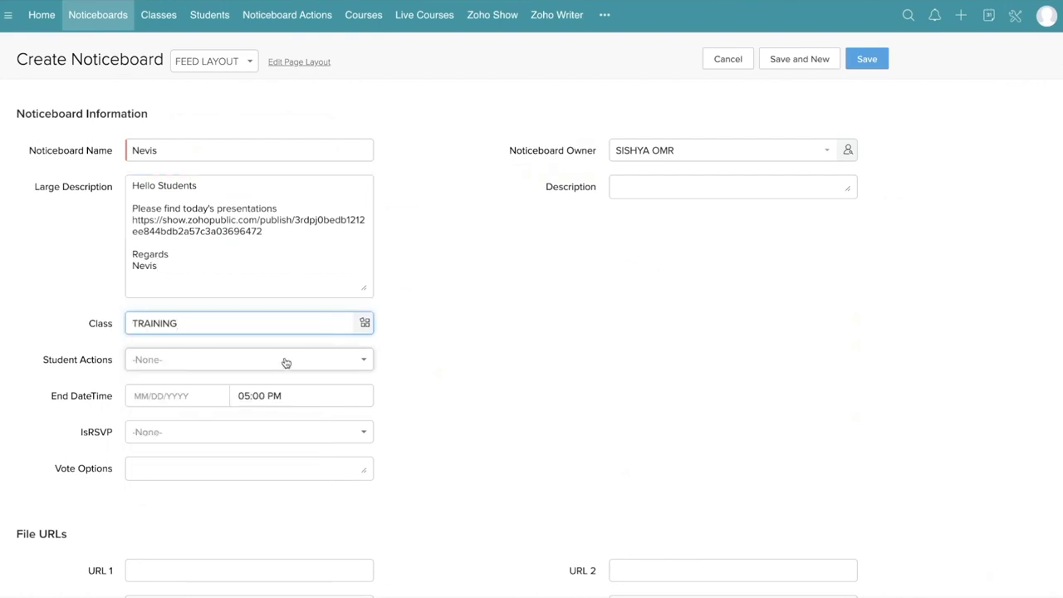
pyautogui.click(866, 61)
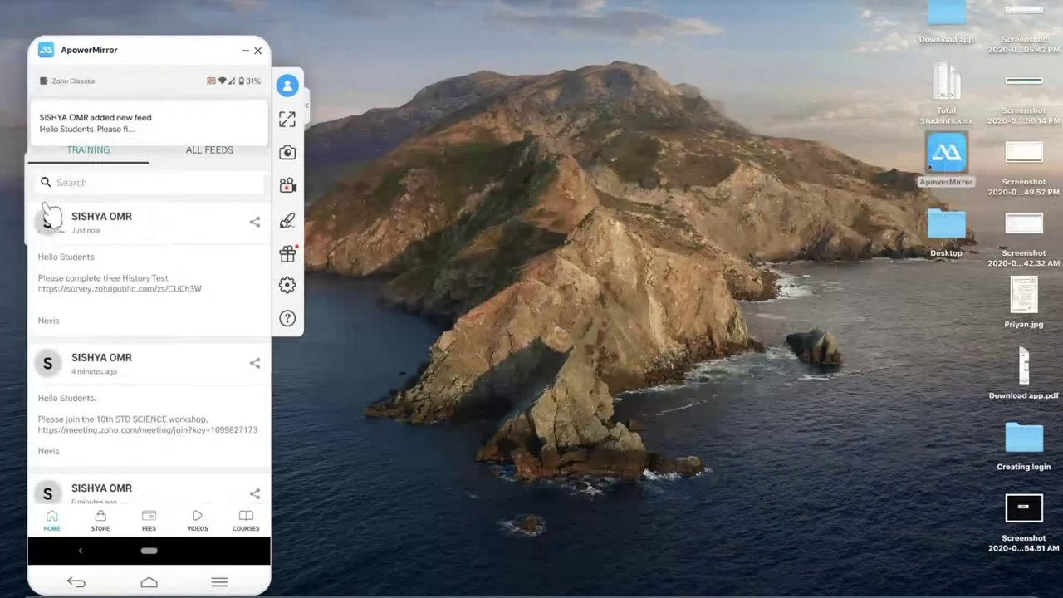
# Step: On the mirrored phone, open the new post's Zoho Show link to play the WEBINAR slides
pyautogui.moveTo(160, 50); pyautogui.dragTo(556, 43)
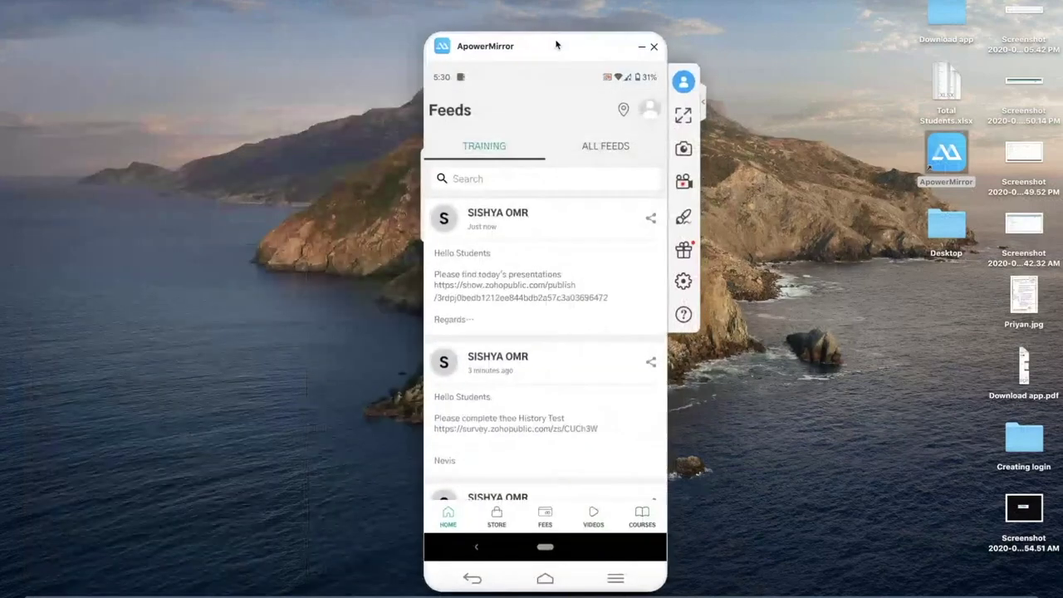
pyautogui.click(577, 291)
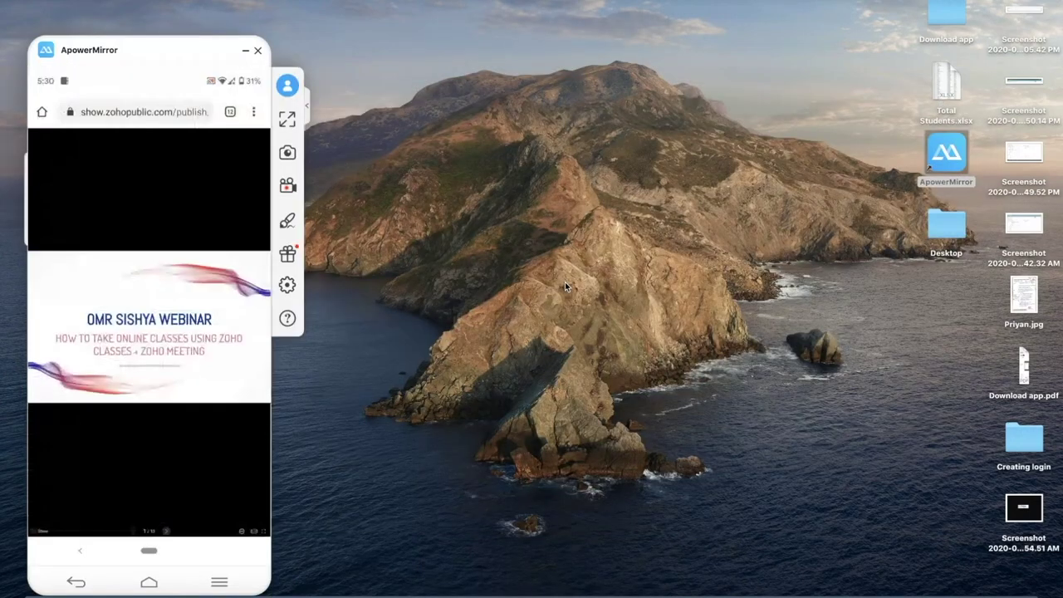
pyautogui.moveTo(178, 47); pyautogui.dragTo(593, 47)
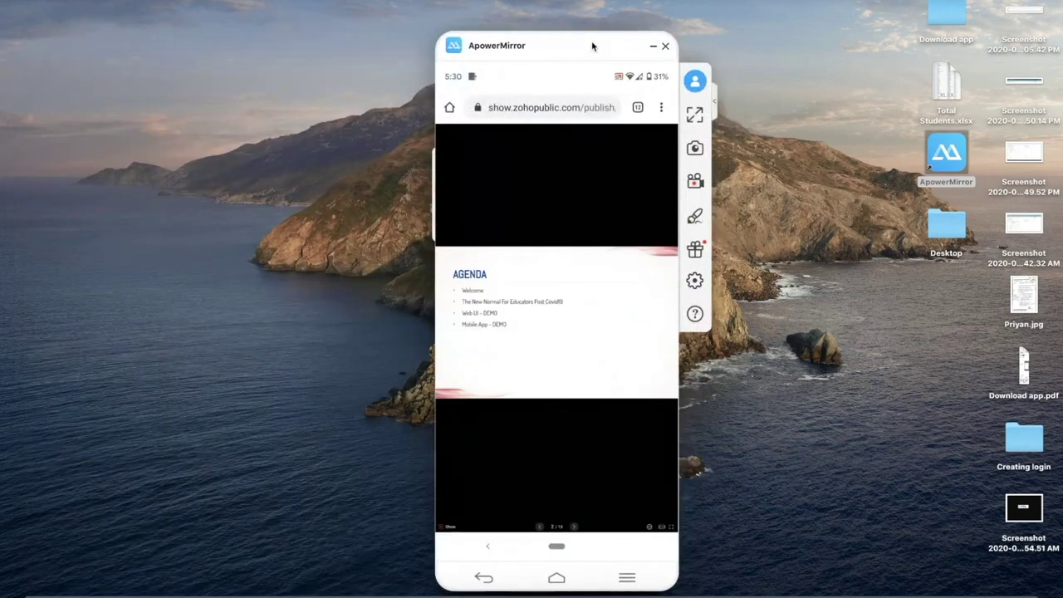
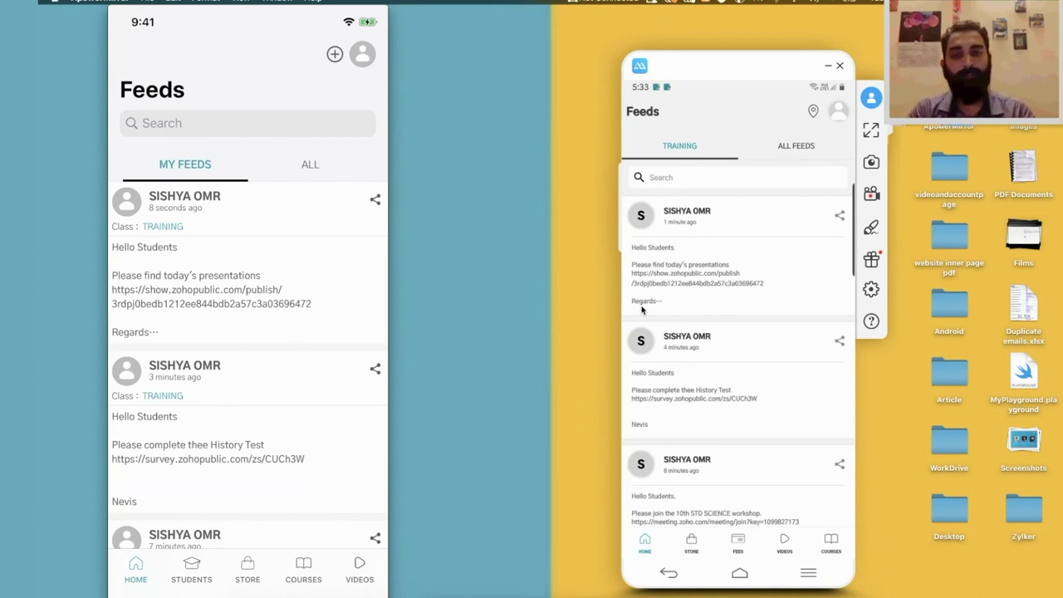
# Step: Switch desktops toward the Zoho Meeting attendee list
pyautogui.hotkey('ctrl', 'Right')
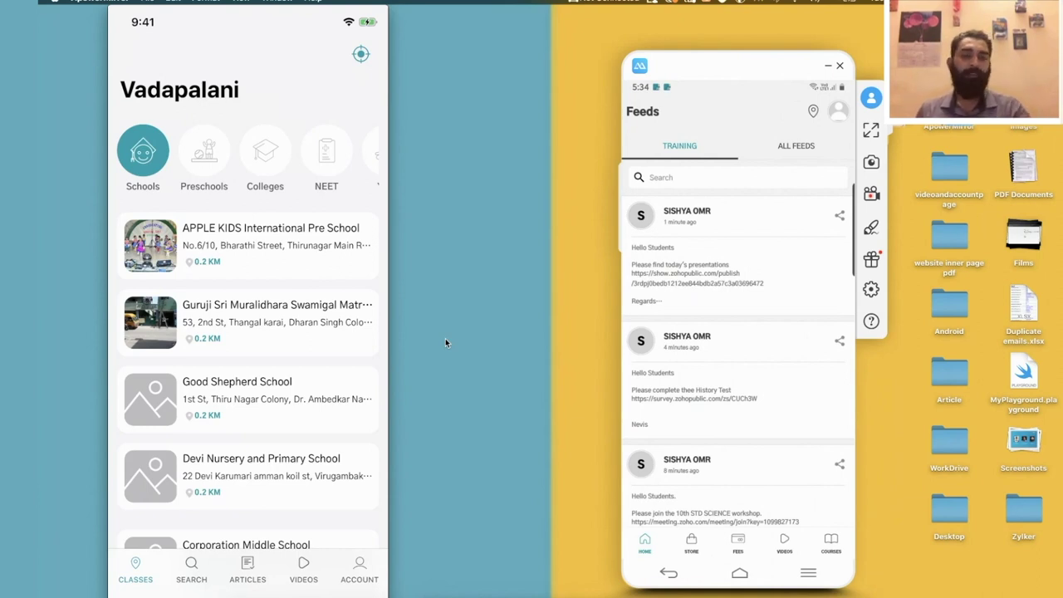
# Step: Switch to the Zoho Meeting poll results showing 30 Ready (96%) and 1 unable (3%)
pyautogui.press('super+Tab')
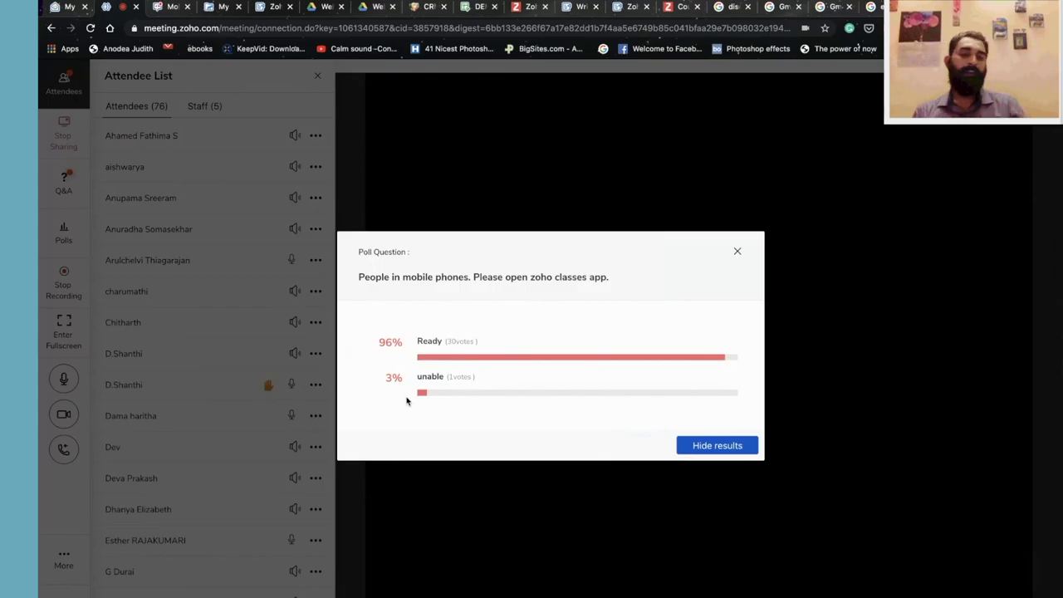
# Step: Go back from the poll results to the mirrored Zoho Classes phone apps
pyautogui.press('super+Tab')
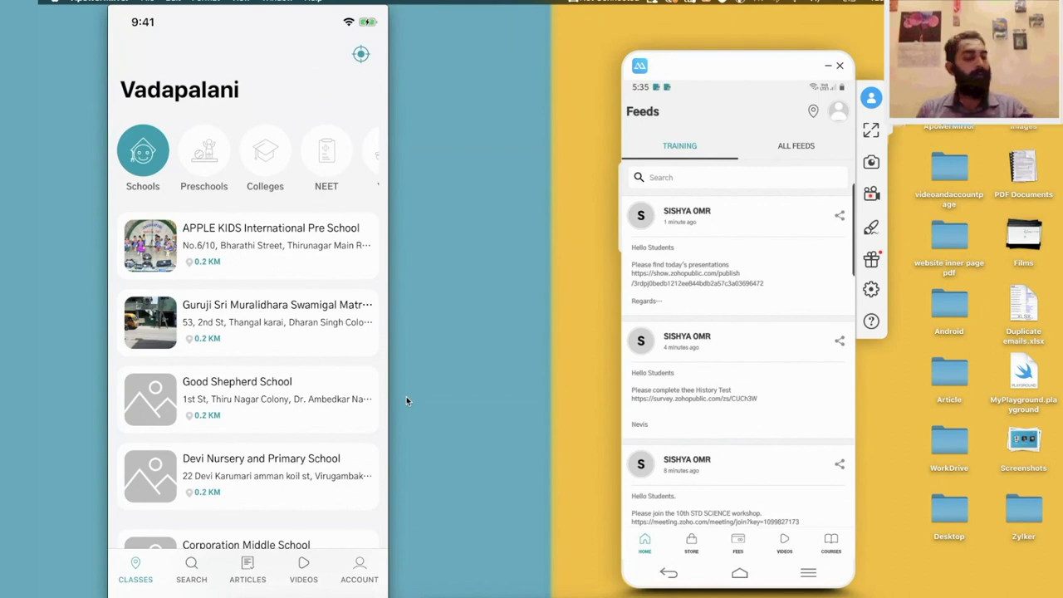
# Step: Open the accounts.zoho.com sign-in page from Account on the iPhone app
pyautogui.moveTo(309, 356)
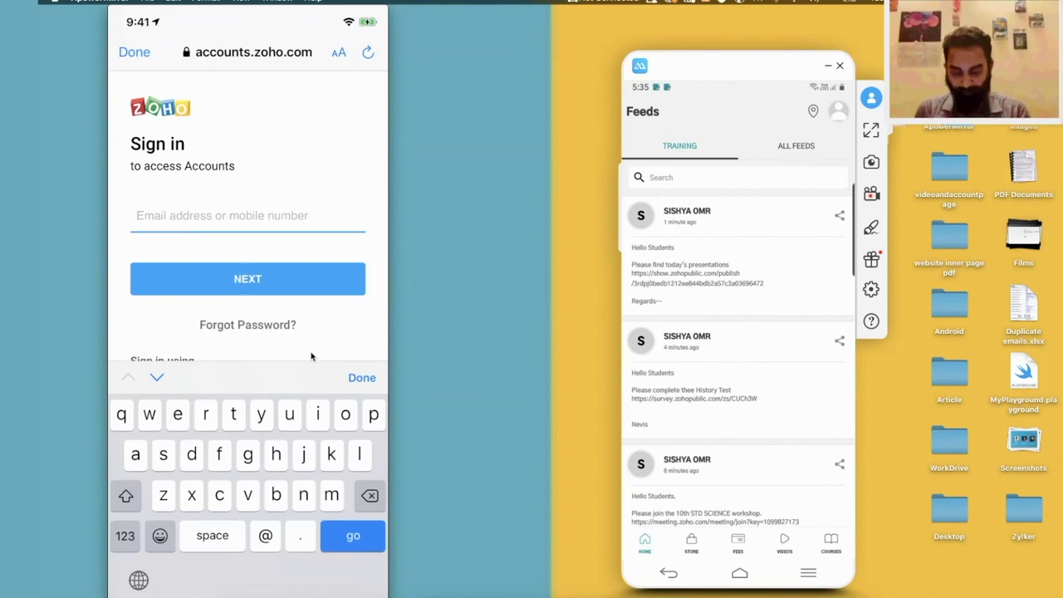
# Step: Enter the account e-mail and password on the iPhone to reach the Feeds page
pyautogui.hotkey('ctrl', 'Right')
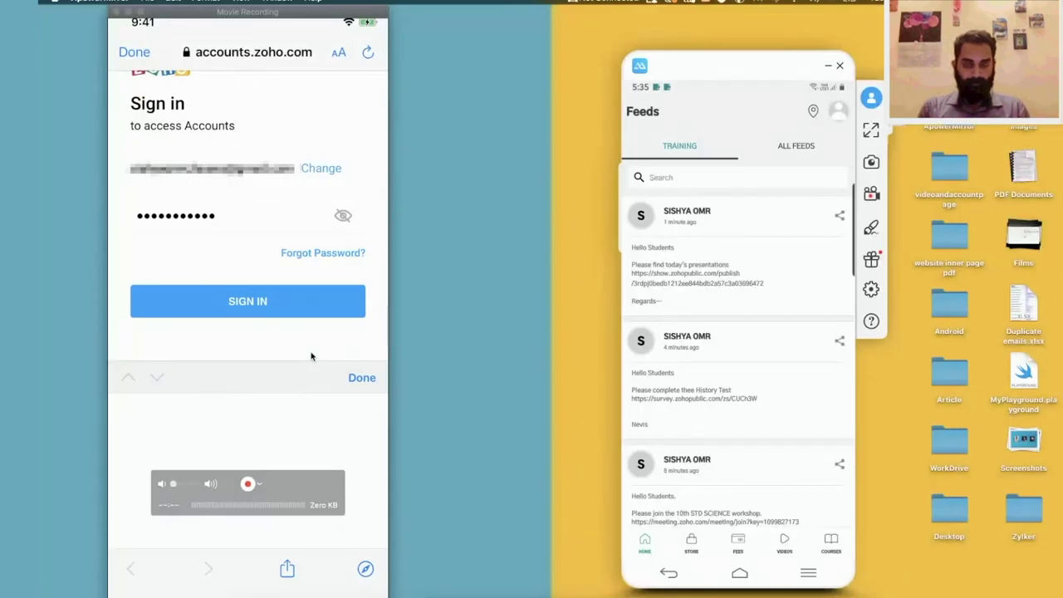
pyautogui.press('Return')
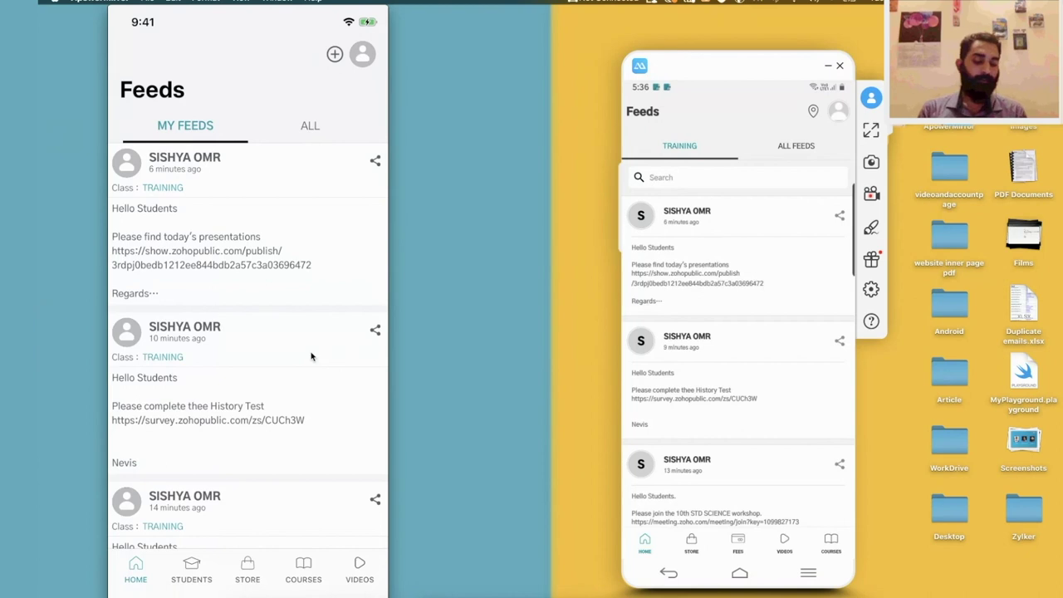
# Step: Scroll down and back up through the My Feeds posts on the iPhone
pyautogui.scroll(-10, 311, 356)
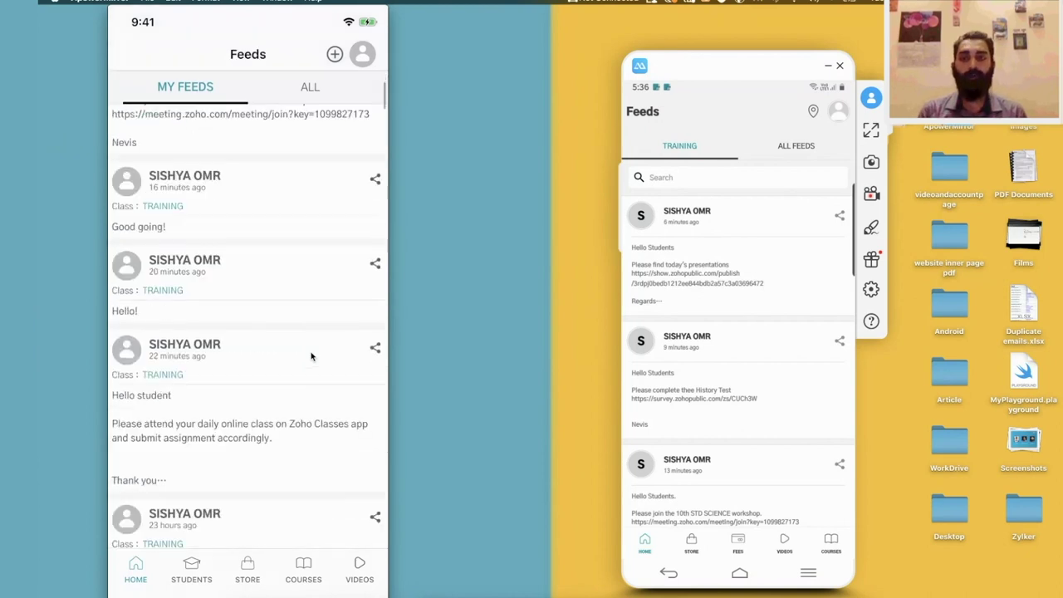
pyautogui.scroll(5, 311, 356)
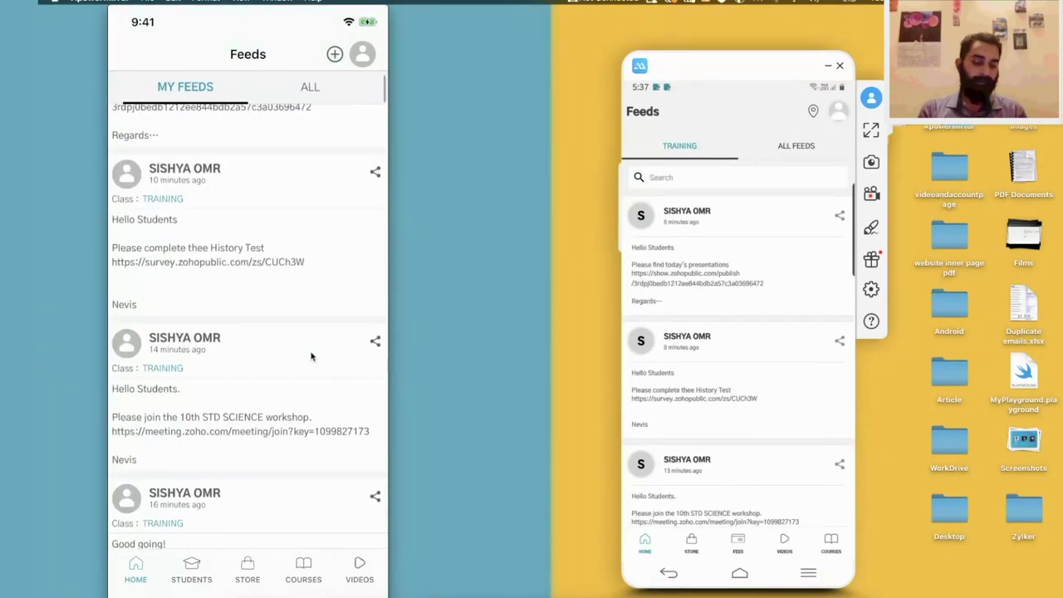
pyautogui.scroll(3, 311, 357)
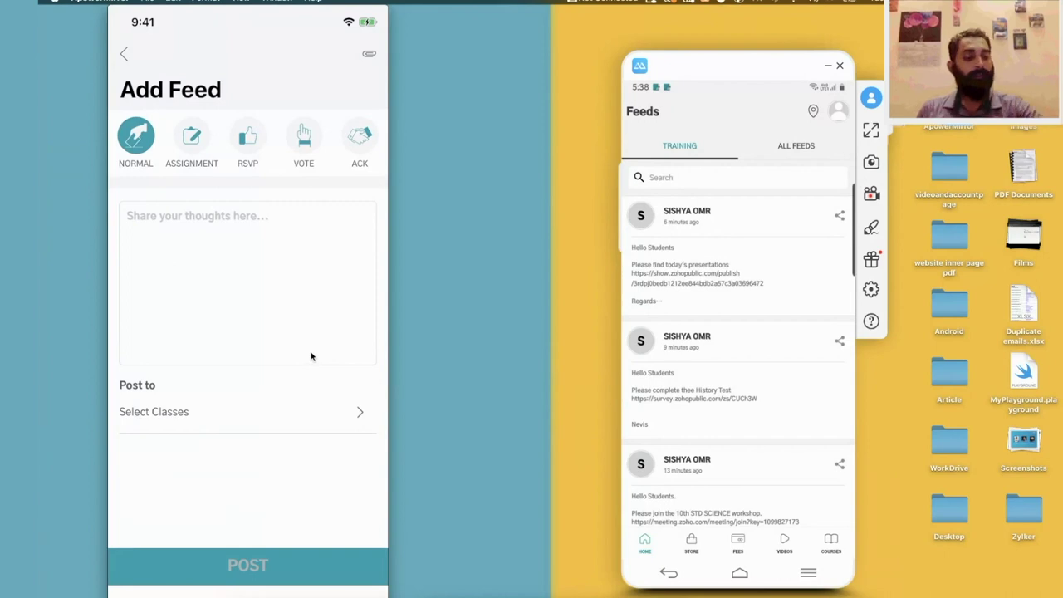
# Step: Write 'School will be on holiday tomorrow' in the Add Feed message box
pyautogui.click(311, 356)
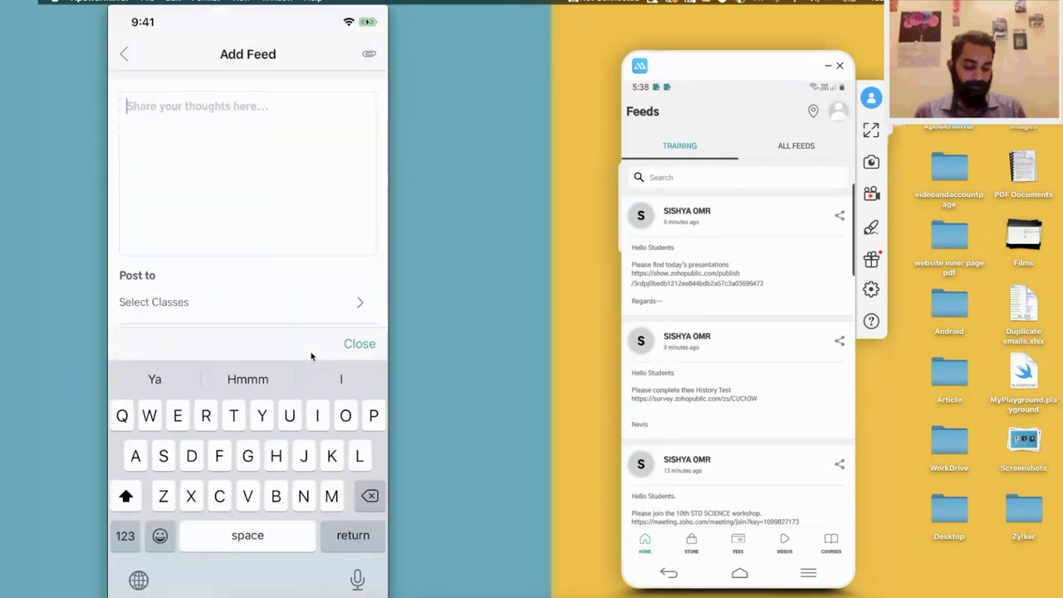
pyautogui.write('T')
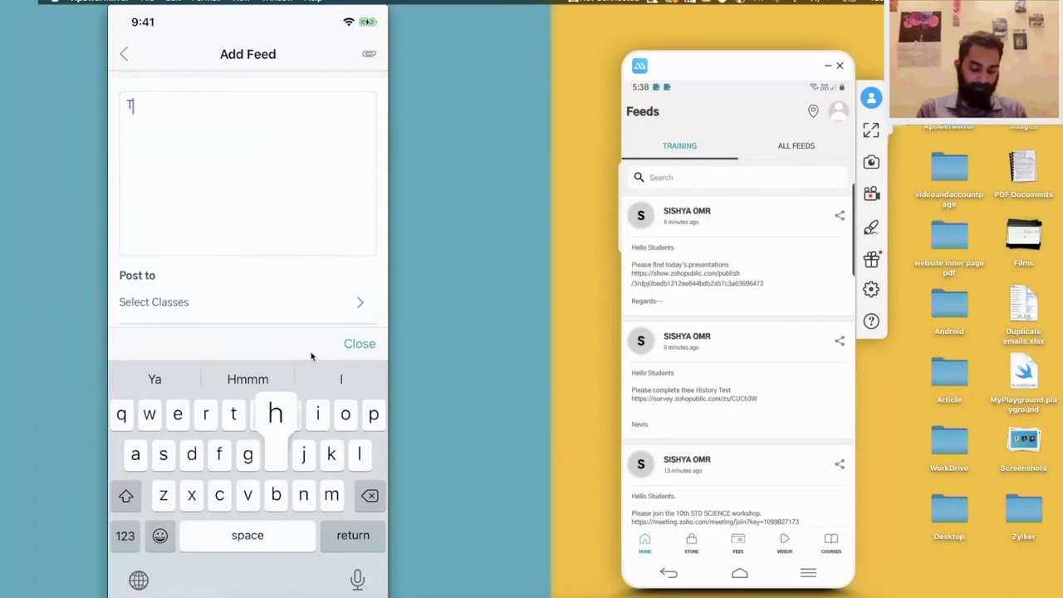
pyautogui.write('he sch')
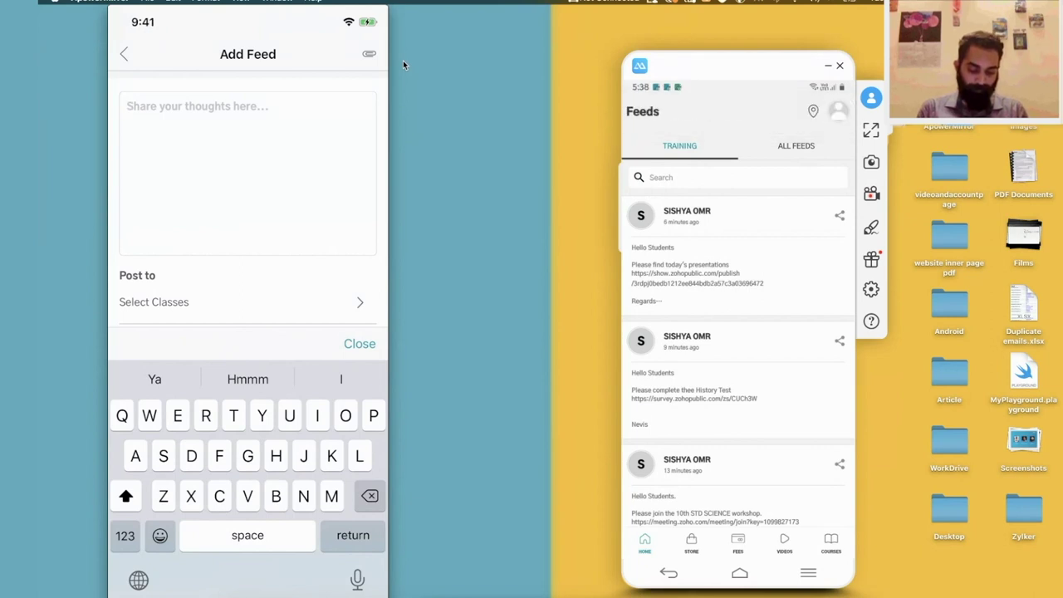
pyautogui.write('School ')
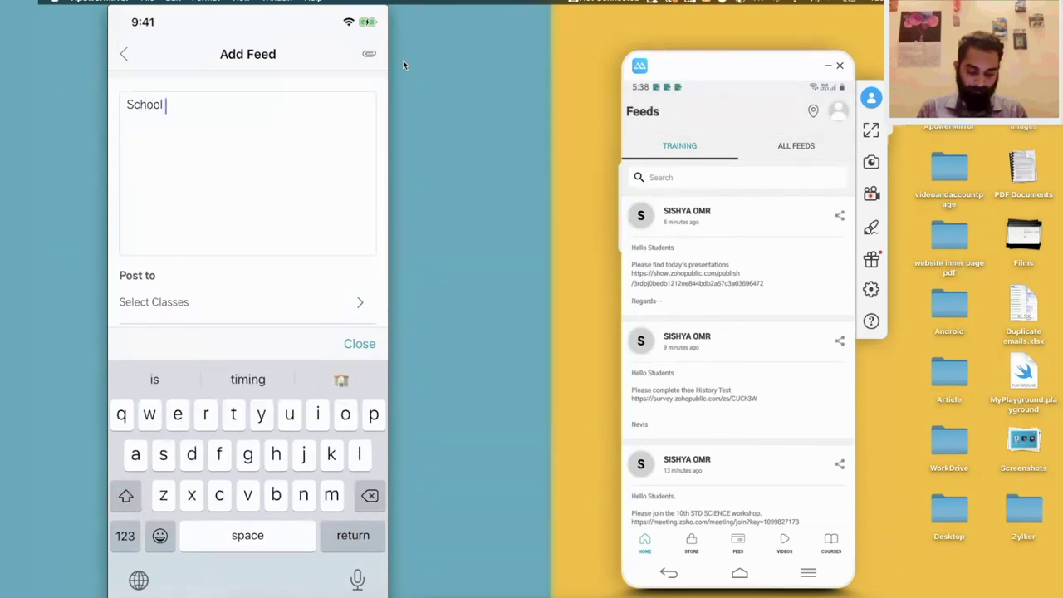
pyautogui.write('will')
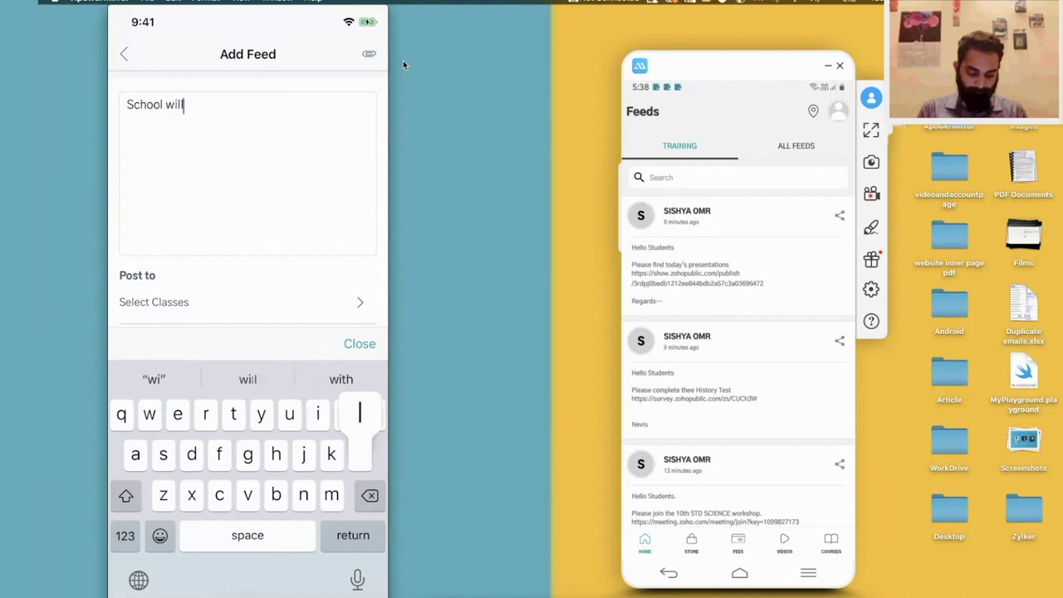
pyautogui.write(' be on h')
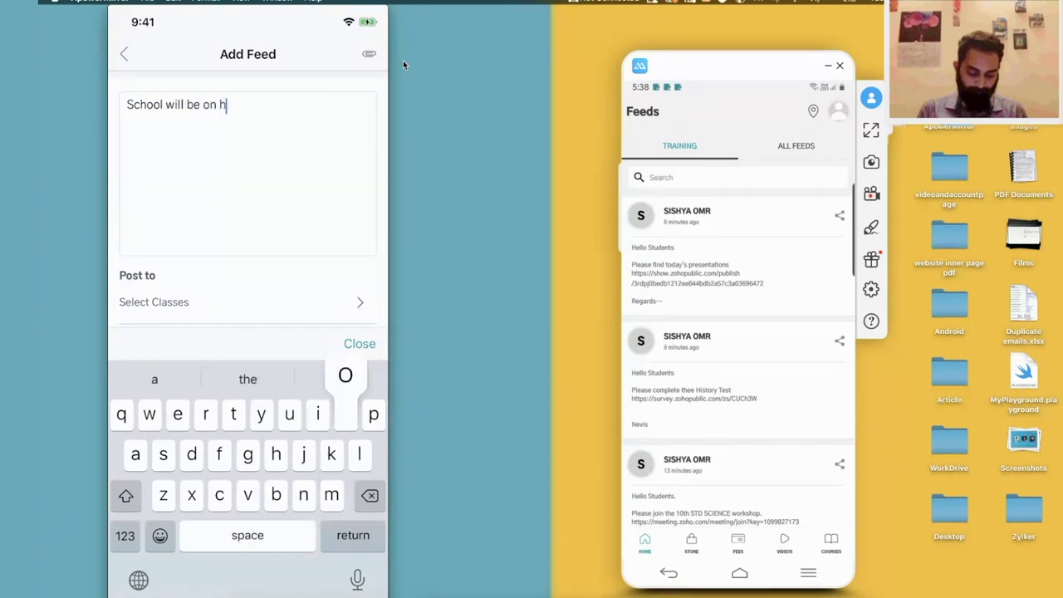
pyautogui.write('oliday tomorr')
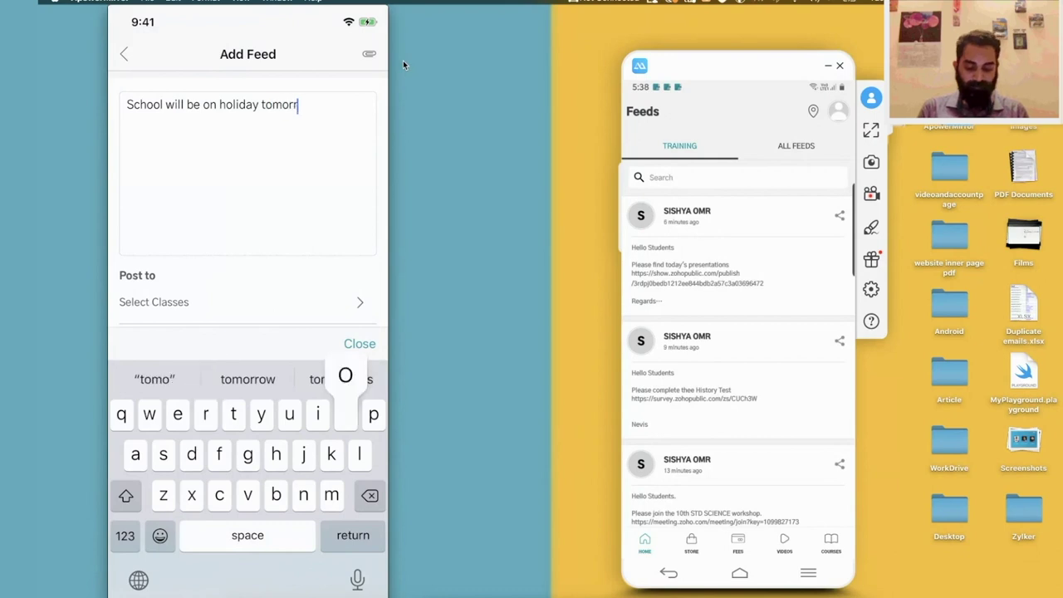
pyautogui.write('ow')
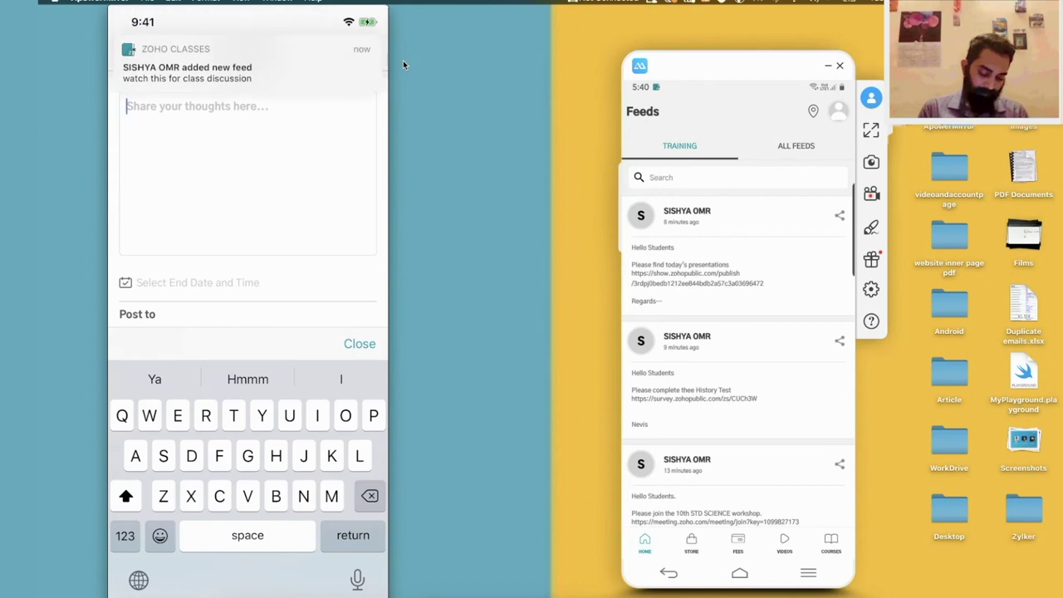
# Step: Replace the holiday text with 'Children, please submit an assignment based on the youtube video'
pyautogui.write('So')
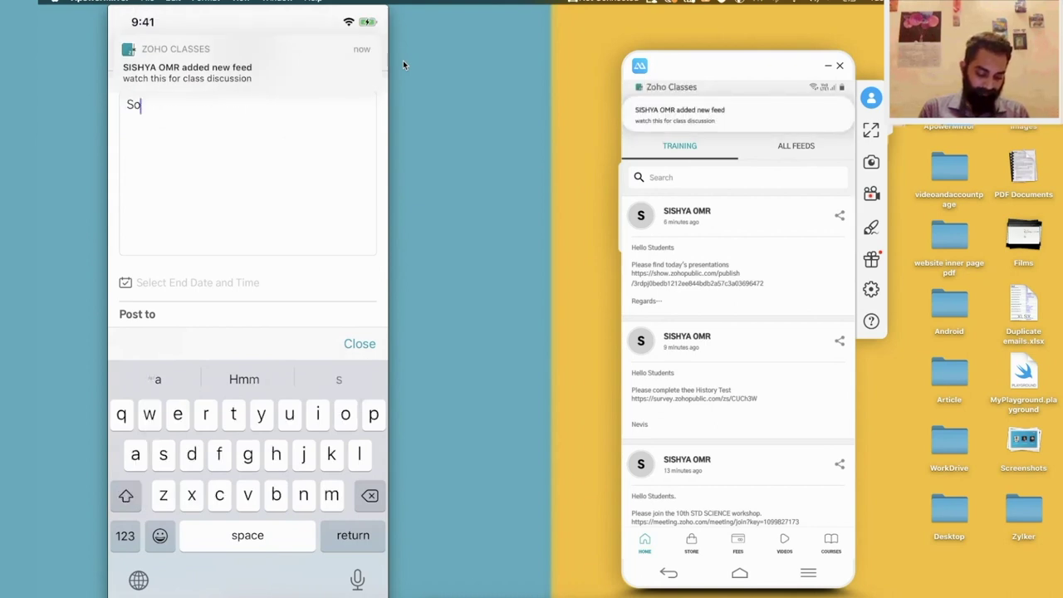
pyautogui.press('BackSpace')
pyautogui.press('BackSpace')
pyautogui.press('BackSpace')
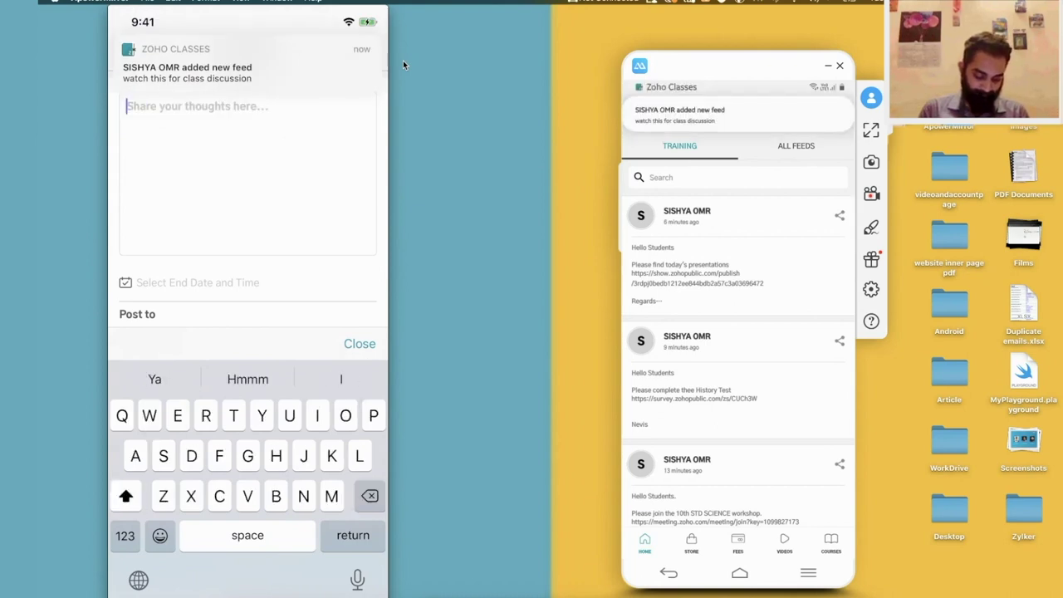
pyautogui.write('T')
pyautogui.press('BackSpace')
pyautogui.write('Childr')
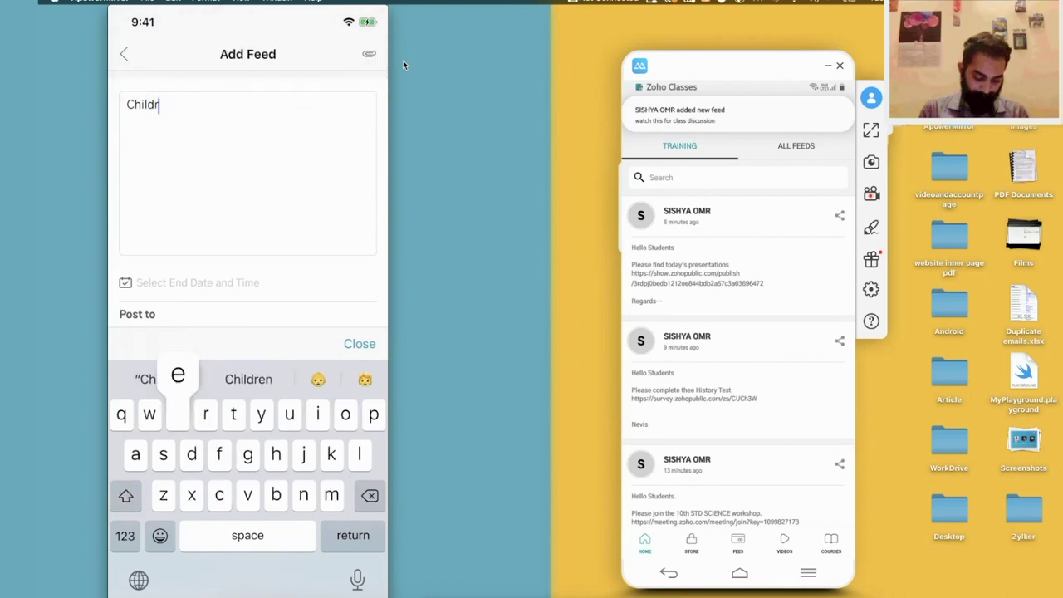
pyautogui.write('en, ple')
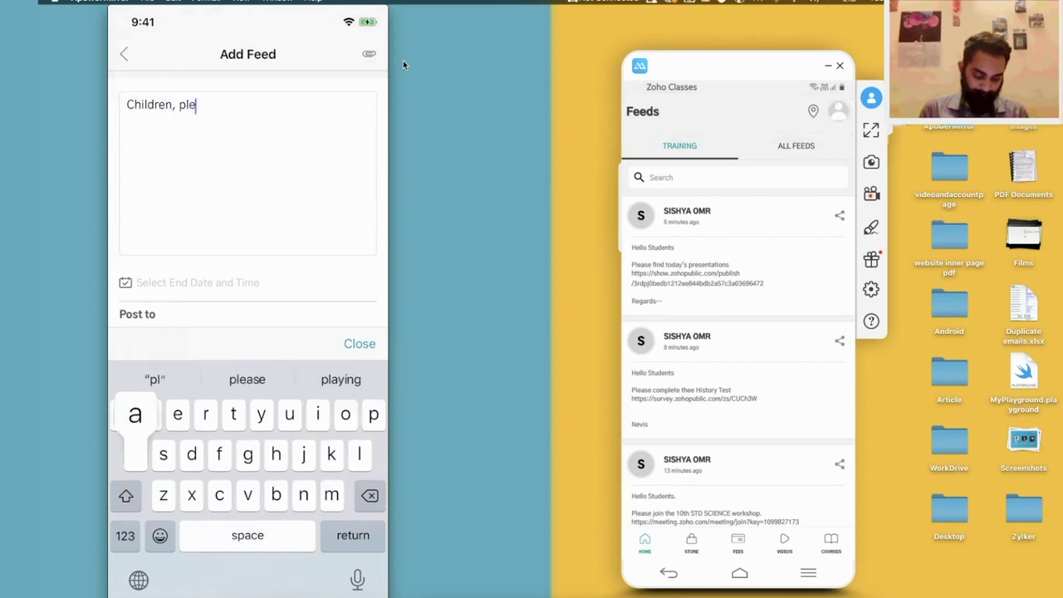
pyautogui.write('ase s')
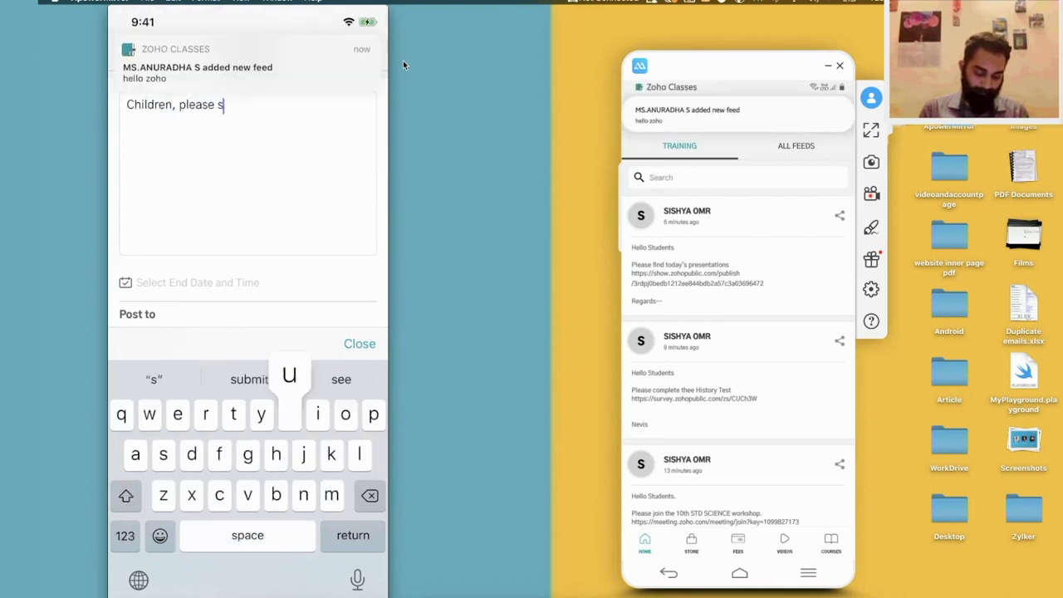
pyautogui.write('ubmit an assig')
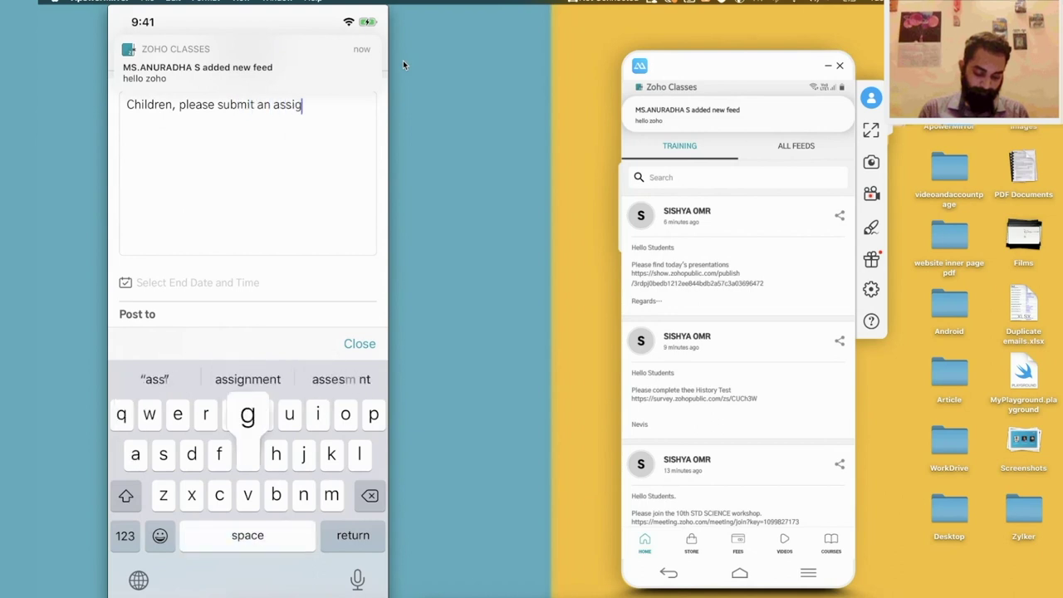
pyautogui.write('mnent baded')
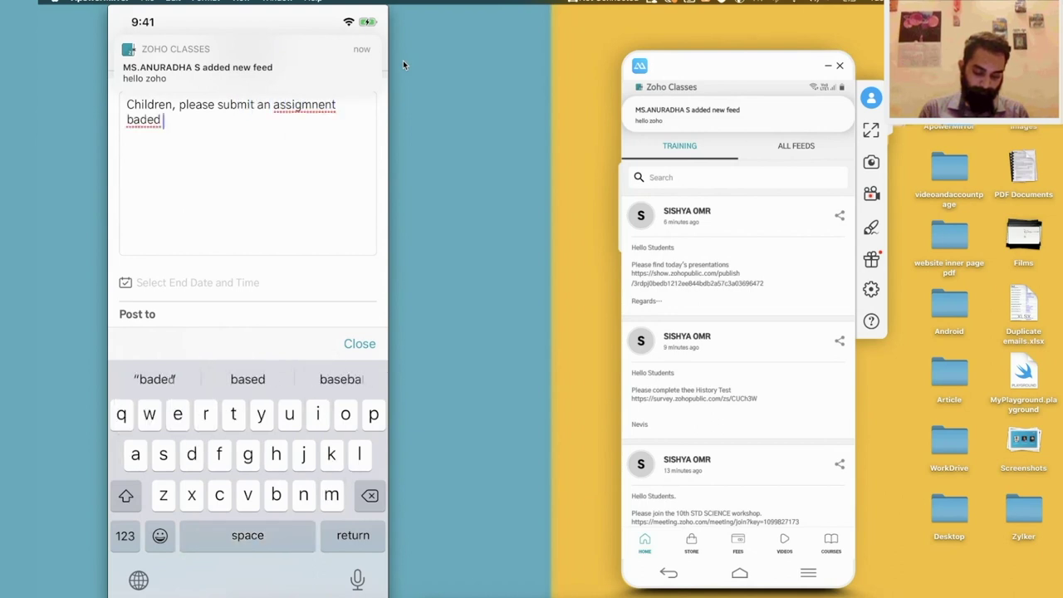
pyautogui.press('BackSpace')
pyautogui.press('BackSpace')
pyautogui.press('BackSpace')
pyautogui.write('sed on ')
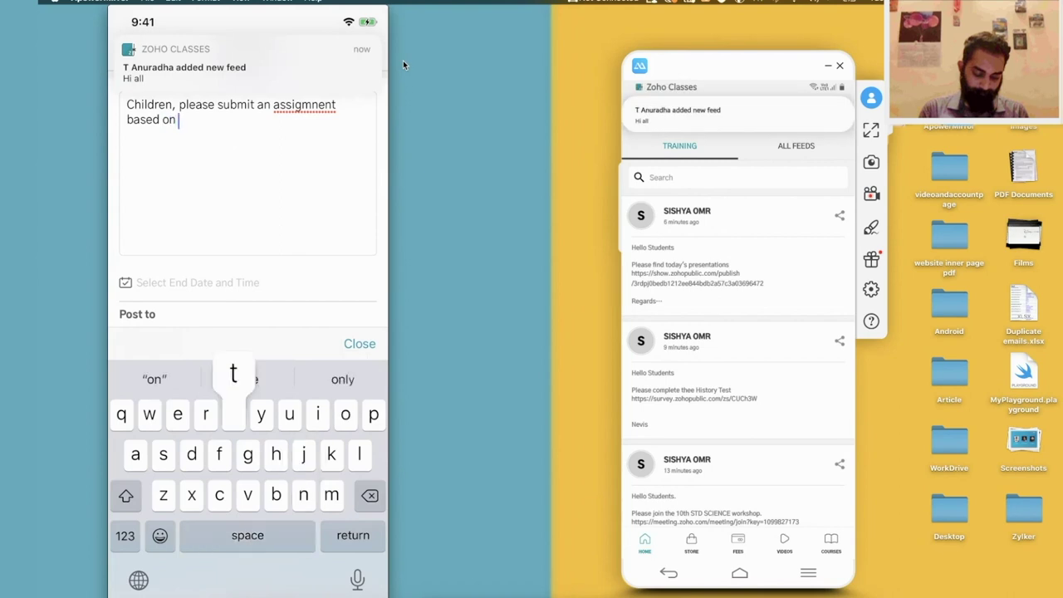
pyautogui.write('the youtube video')
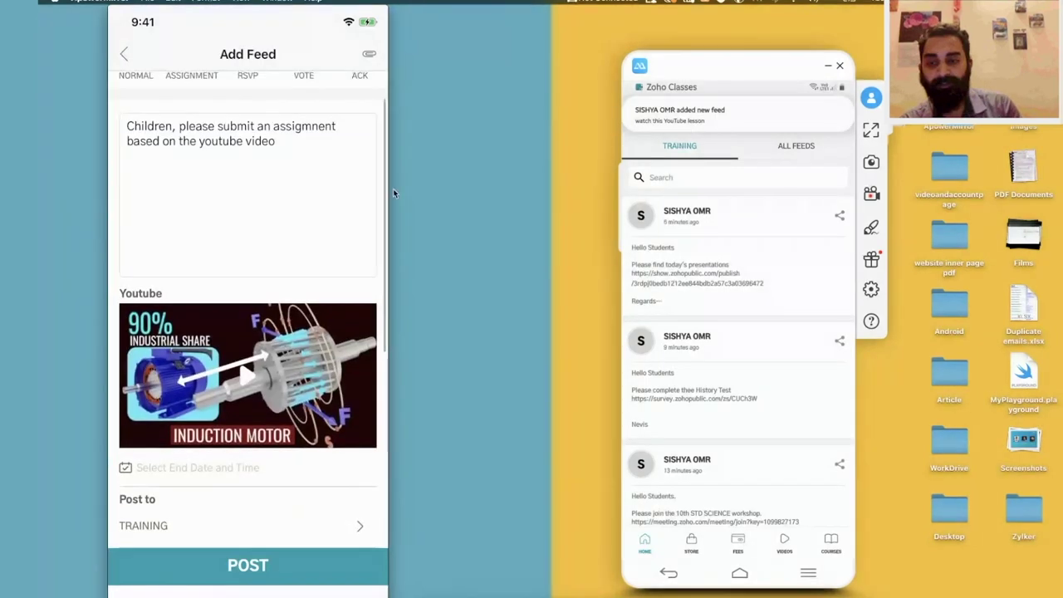
# Step: Post the induction motor YouTube assignment to TRAINING, ending in 2 days
pyautogui.moveTo(314, 471)
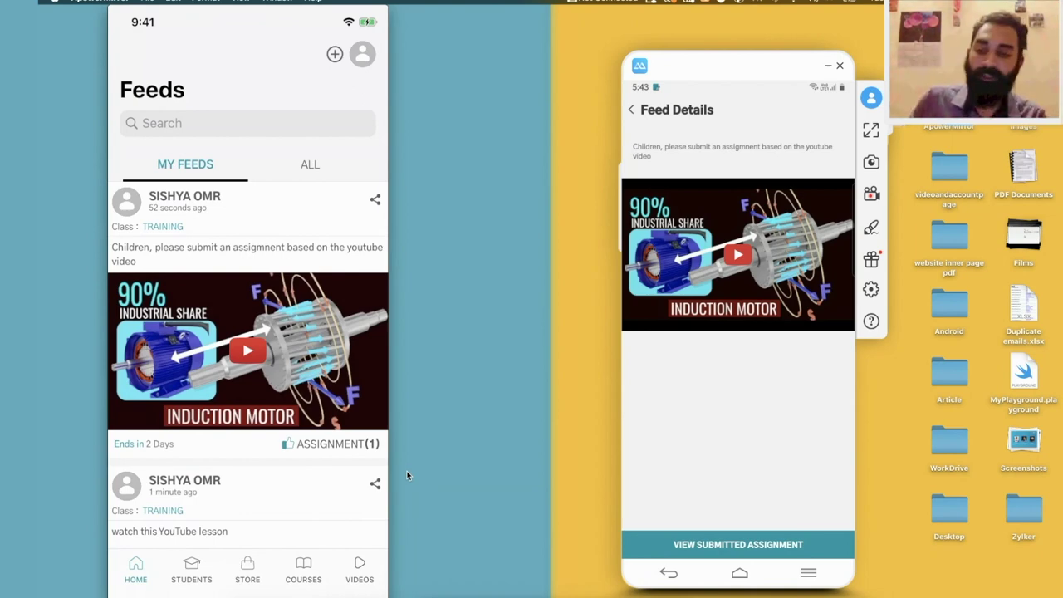
# Step: Open the ASSIGNMENTS submissions list and view a student's Psychology Test PDF
pyautogui.moveTo(275, 522)
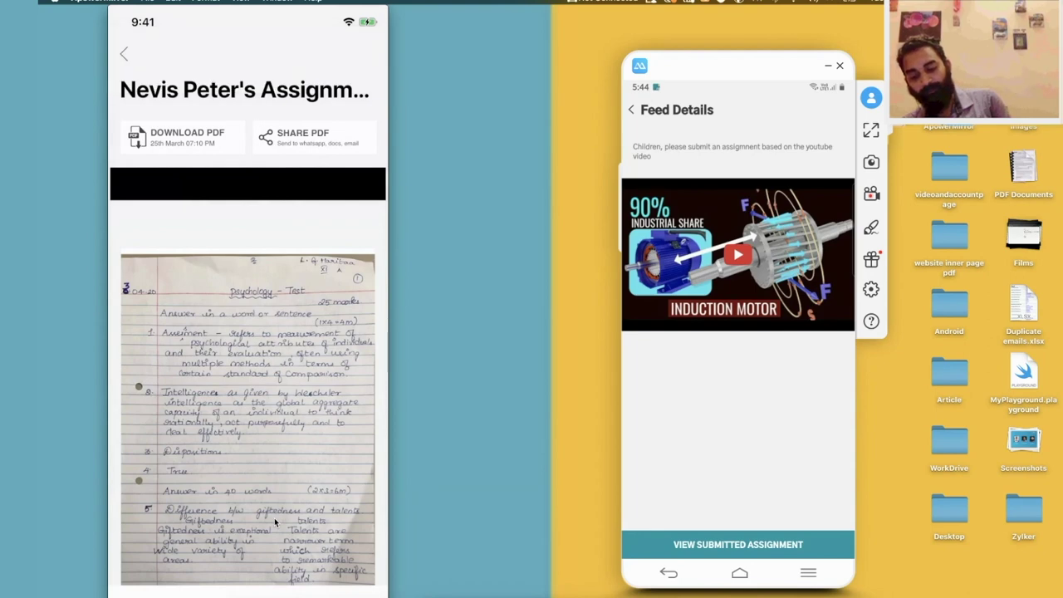
# Step: Scroll through the student's handwritten Psychology Test submission PDF
pyautogui.scroll(-5, 274, 517)
pyautogui.scroll(5, 274, 517)
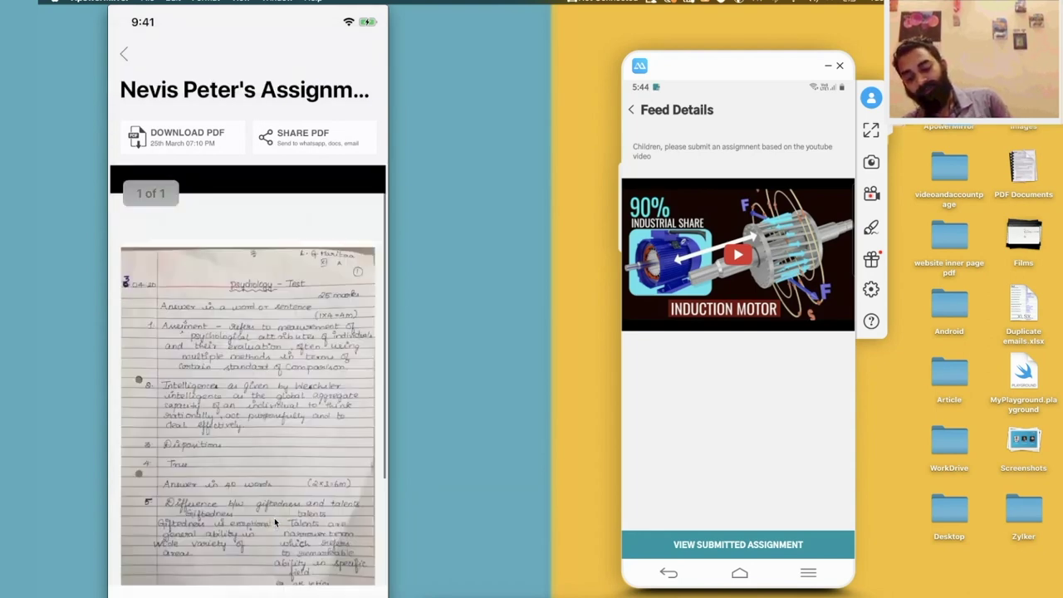
pyautogui.scroll(-3, 276, 522)
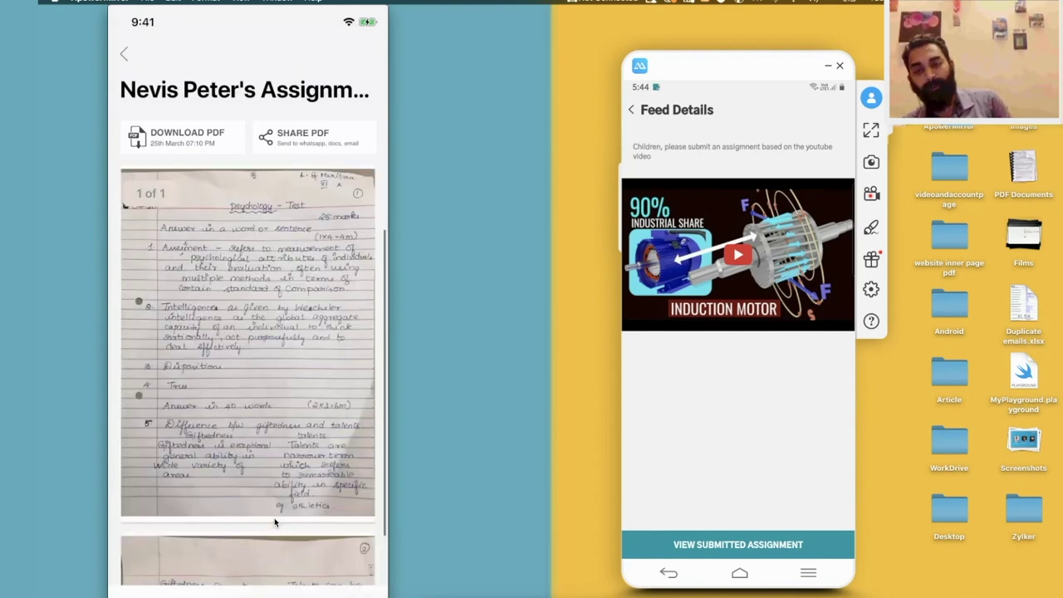
pyautogui.scroll(1, 275, 521)
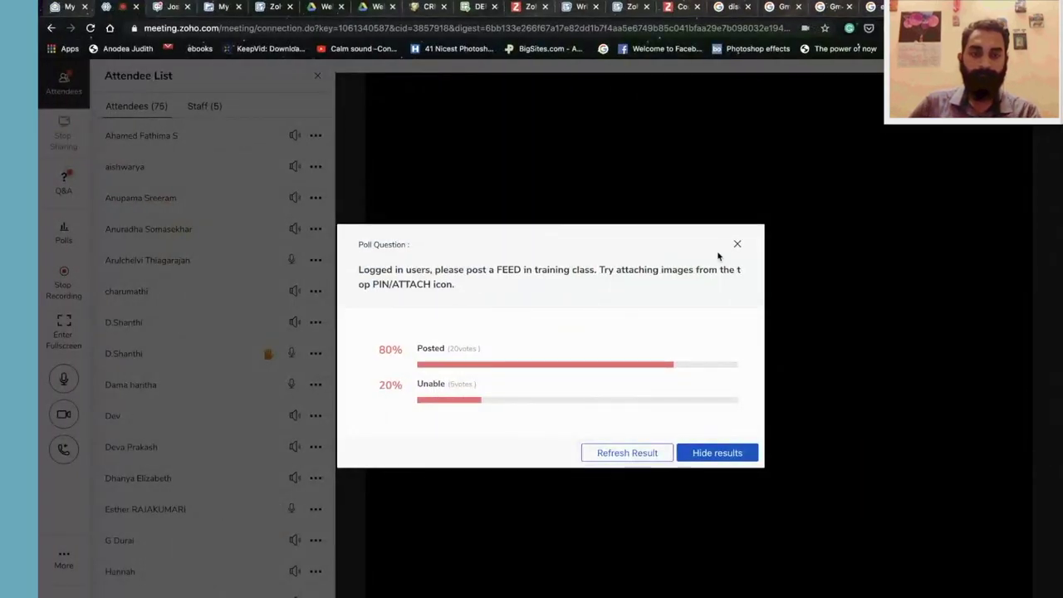
# Step: Dismiss the poll results and go back to the desktop with the mirrored phones
pyautogui.click(736, 244)
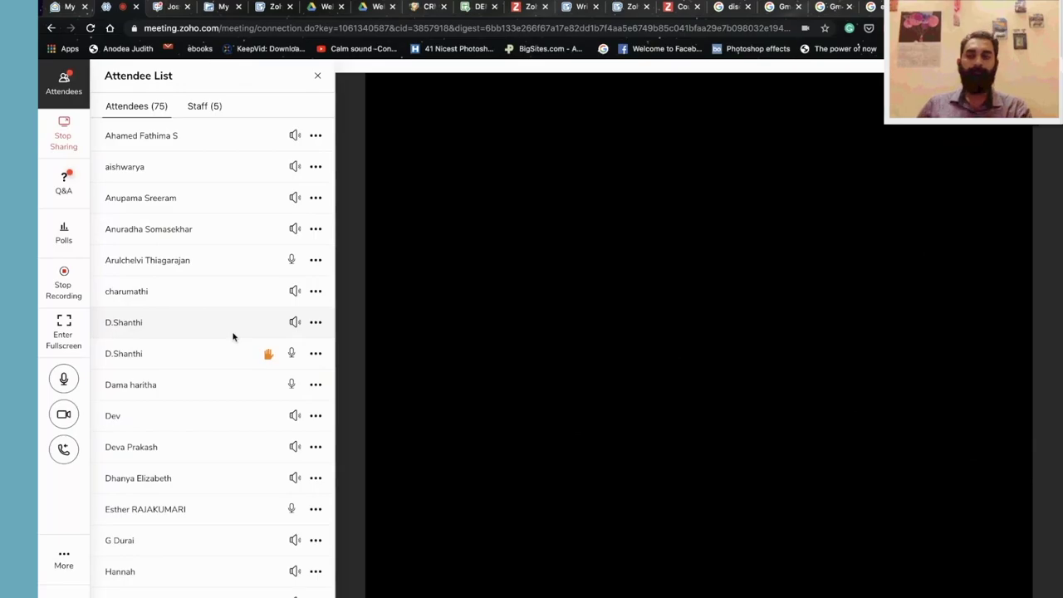
pyautogui.hotkey('ctrl', 'Left')
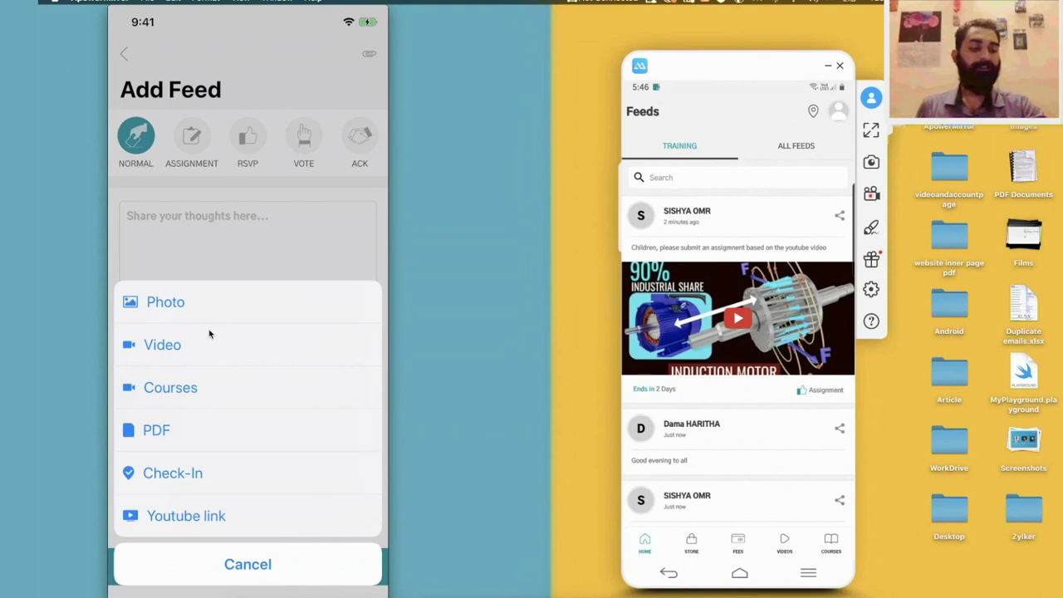
# Step: Cancel the attachment sheet, leaving the new feed post empty
pyautogui.click(209, 333)
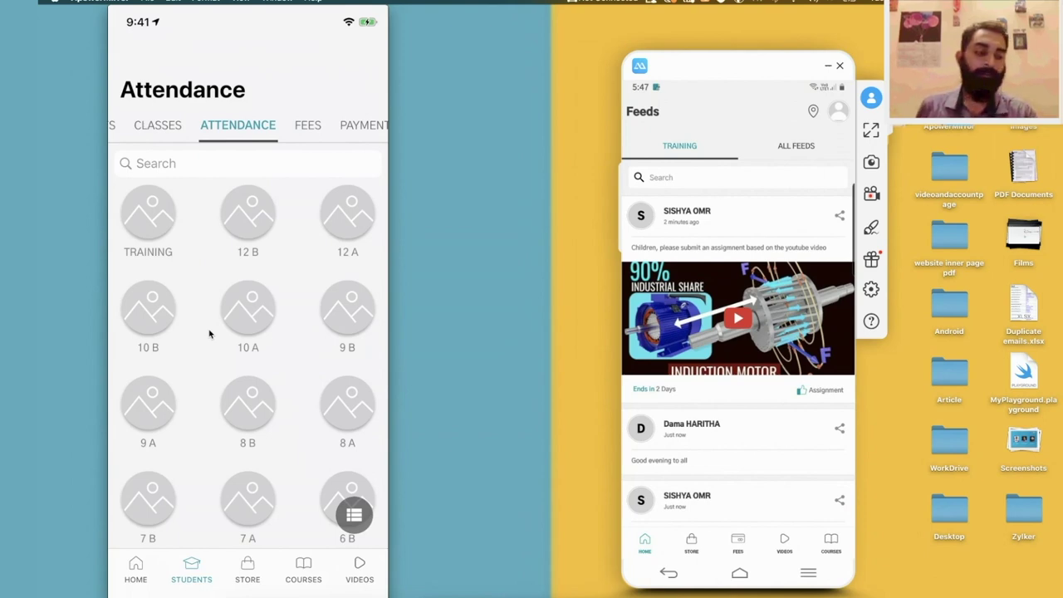
# Step: Open today's attendance list for class 10 A
pyautogui.click(210, 333)
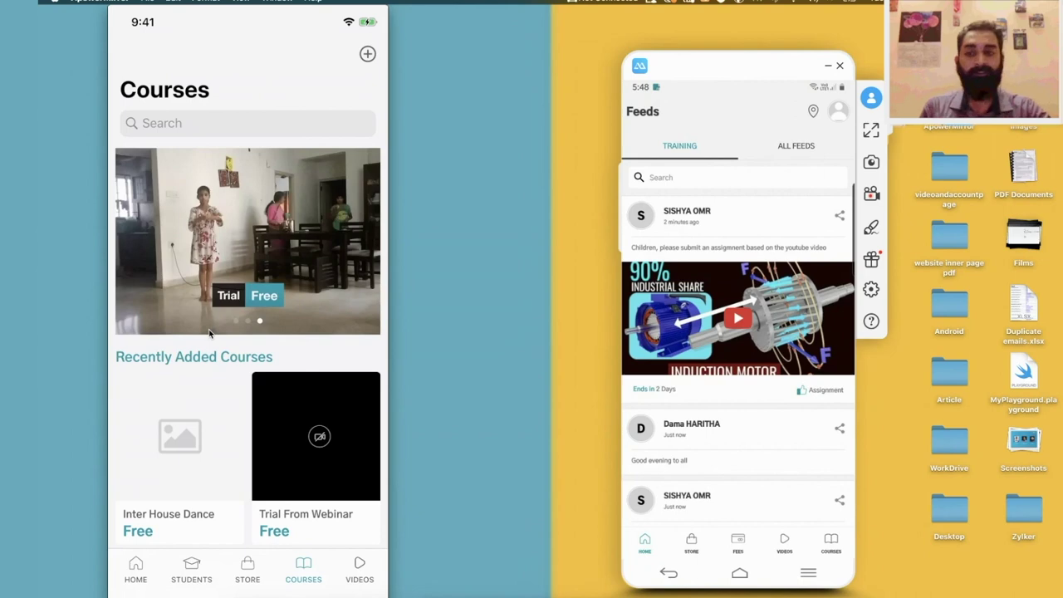
# Step: Scroll the Courses page, then open the Add Course form with the + button
pyautogui.scroll(-4, 209, 332)
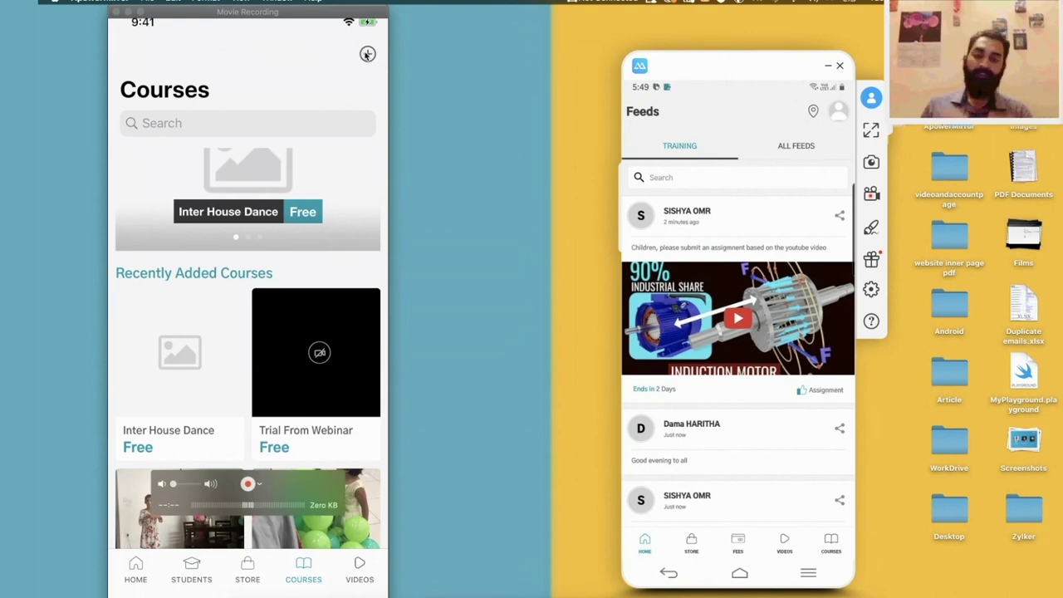
pyautogui.click(367, 54)
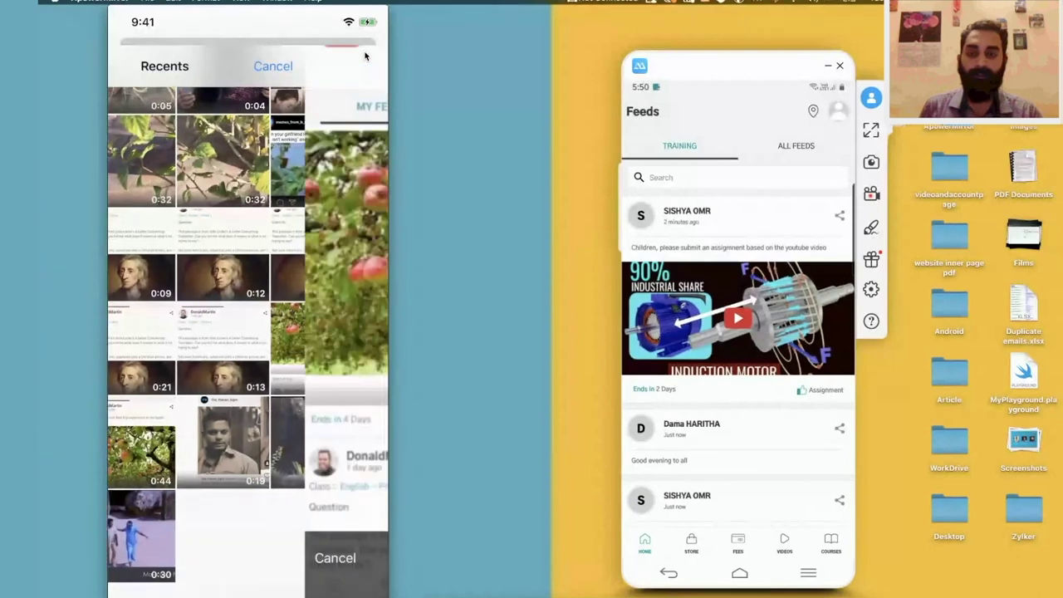
# Step: Attach the apple orchard field-trip clip from Recents to the new course
pyautogui.moveTo(330, 101)
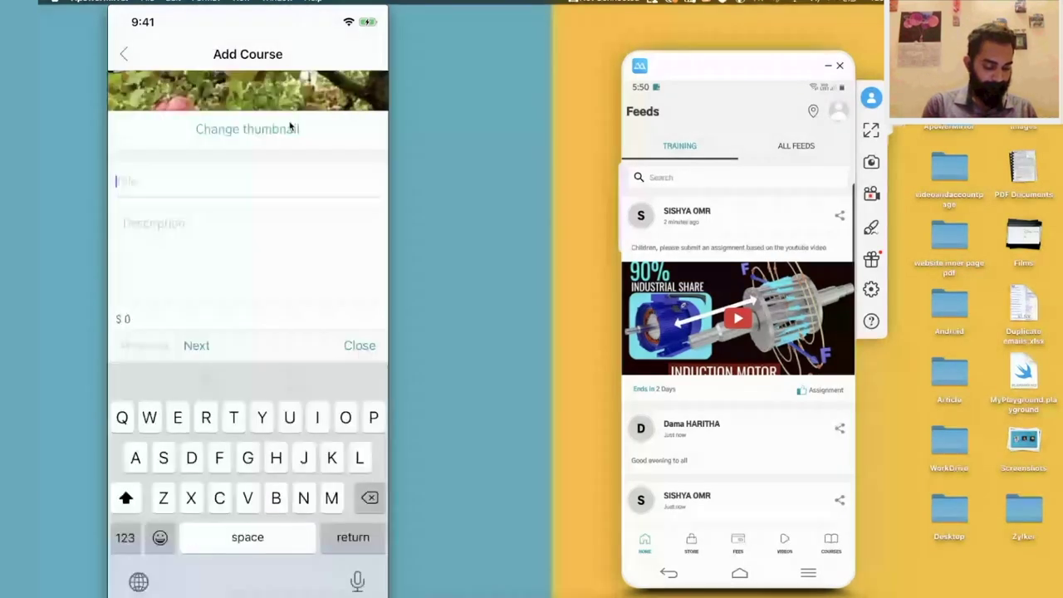
# Step: Enter 'Apple orchard experience' as both the course title and its description
pyautogui.write('Apple orchard')
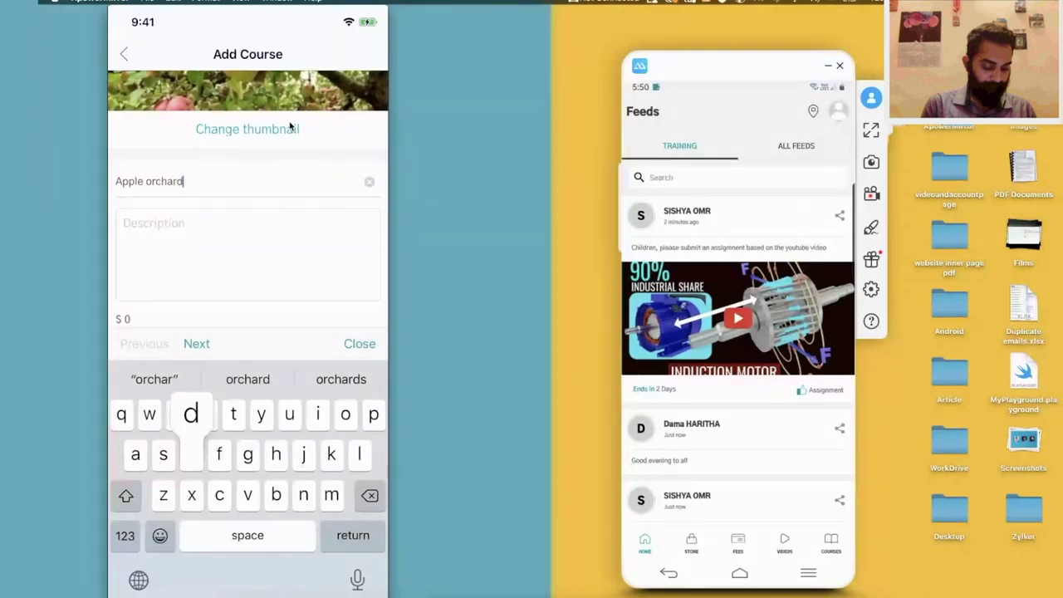
pyautogui.write(' experien')
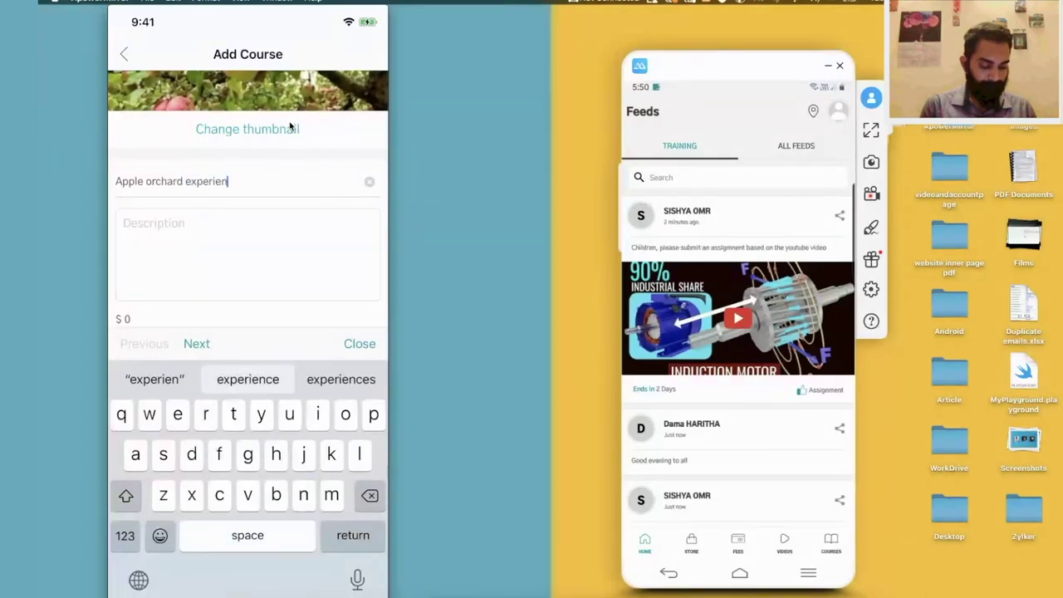
pyautogui.write('ce')
pyautogui.press('Return')
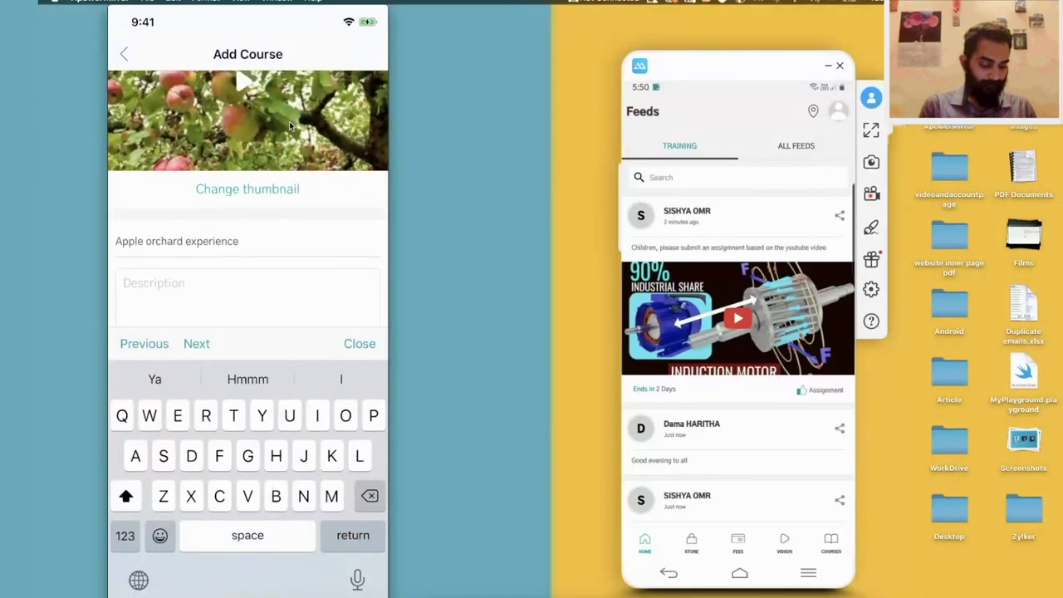
pyautogui.tripleClick(177, 241)
pyautogui.hotkey('ctrl', 'c')
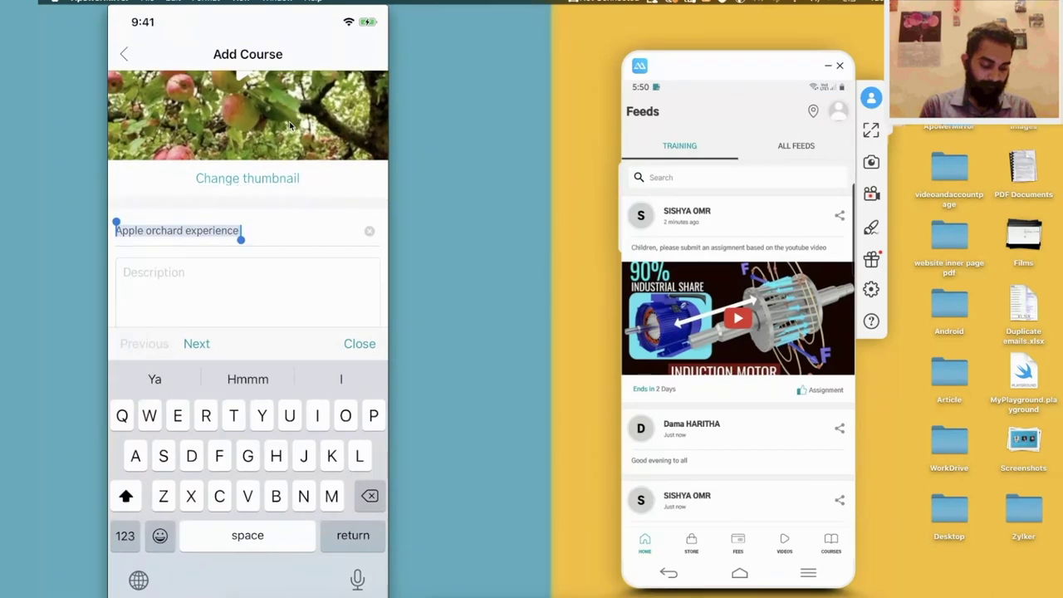
pyautogui.press('Return')
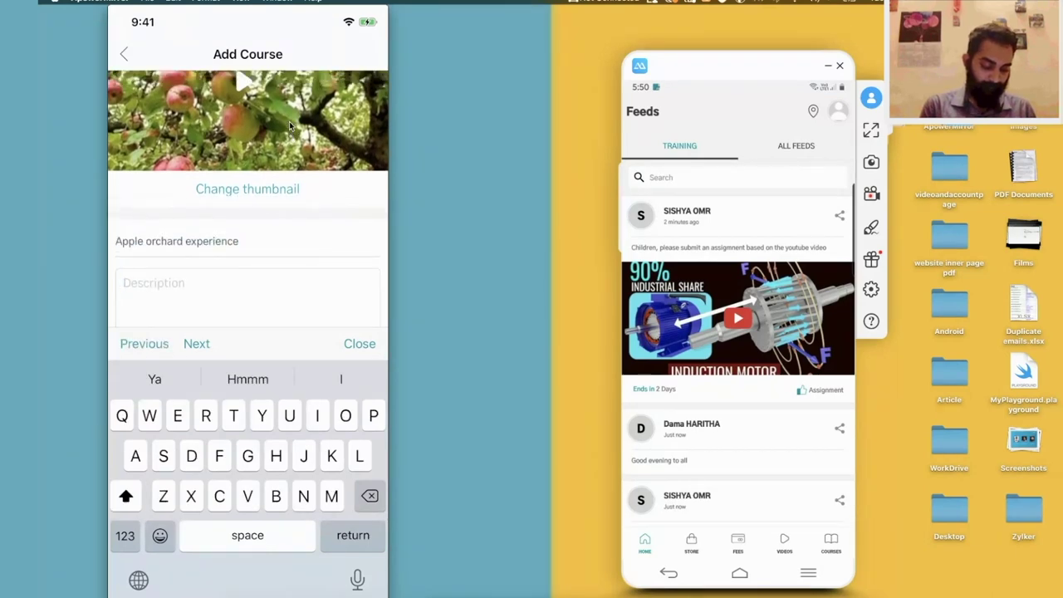
pyautogui.hotkey('ctrl', 'v')
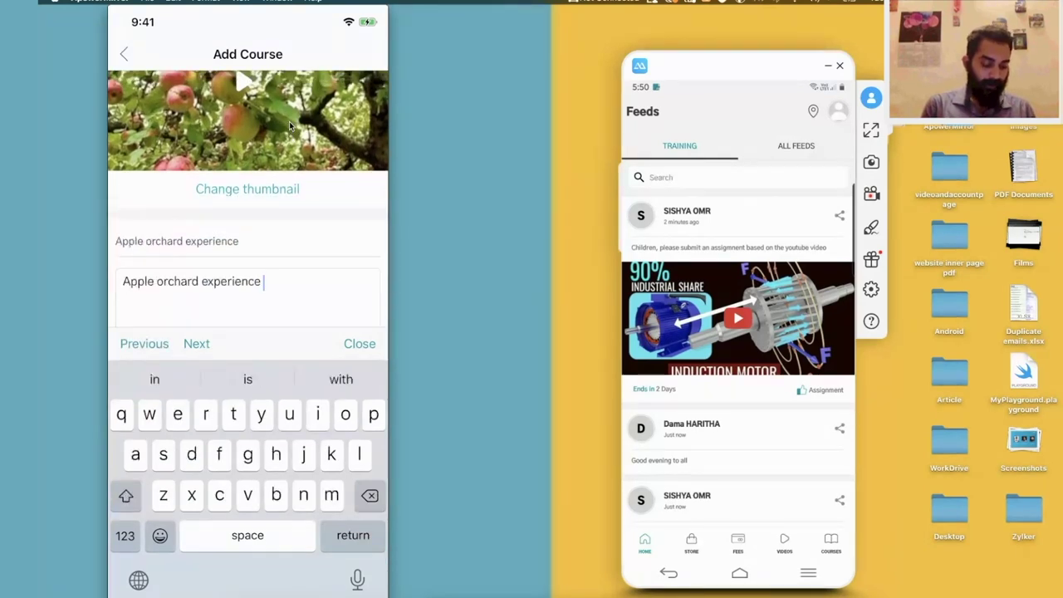
pyautogui.press('BackSpace')
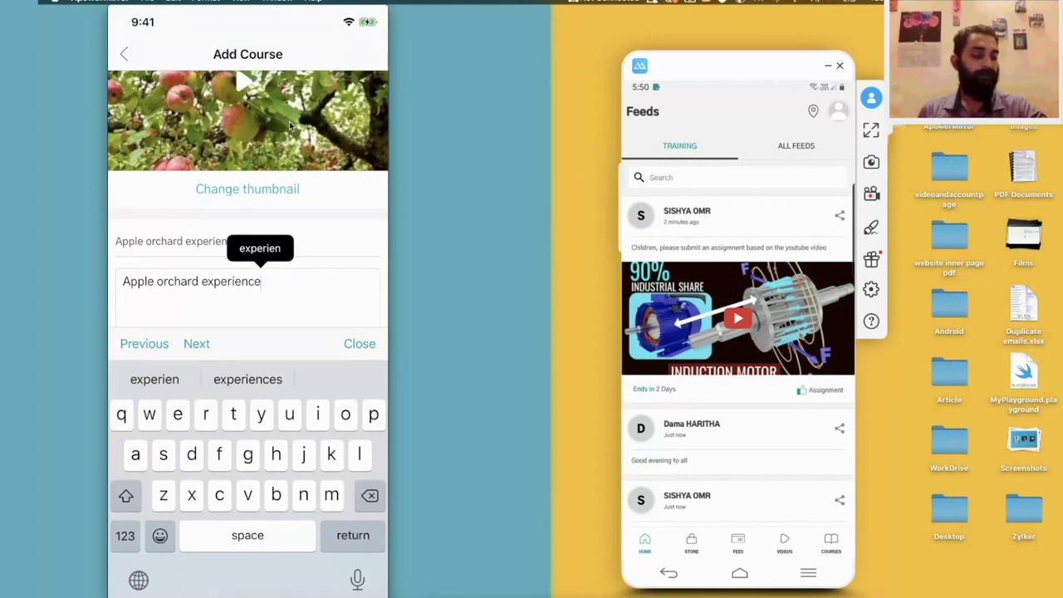
# Step: Scroll down the Add Course form to reach the ADD button
pyautogui.scroll(-3, 290, 126)
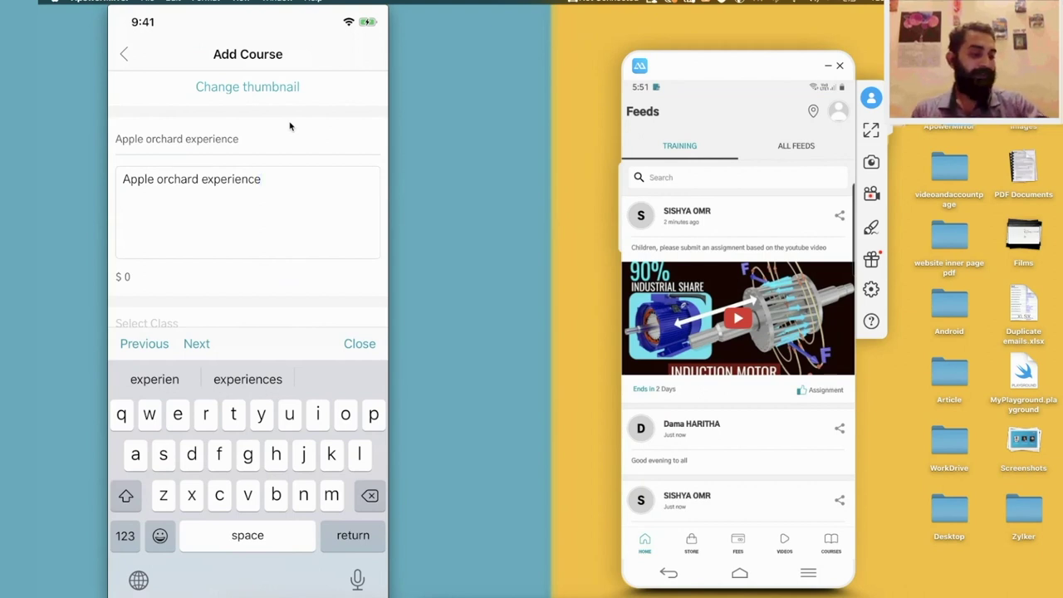
pyautogui.scroll(-1, 289, 126)
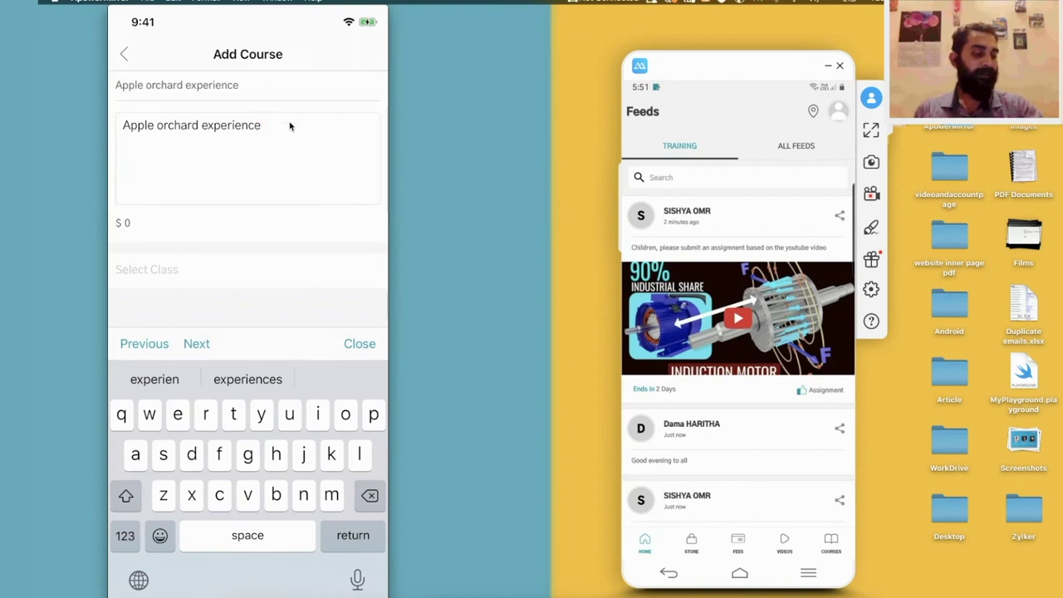
pyautogui.scroll(2, 290, 126)
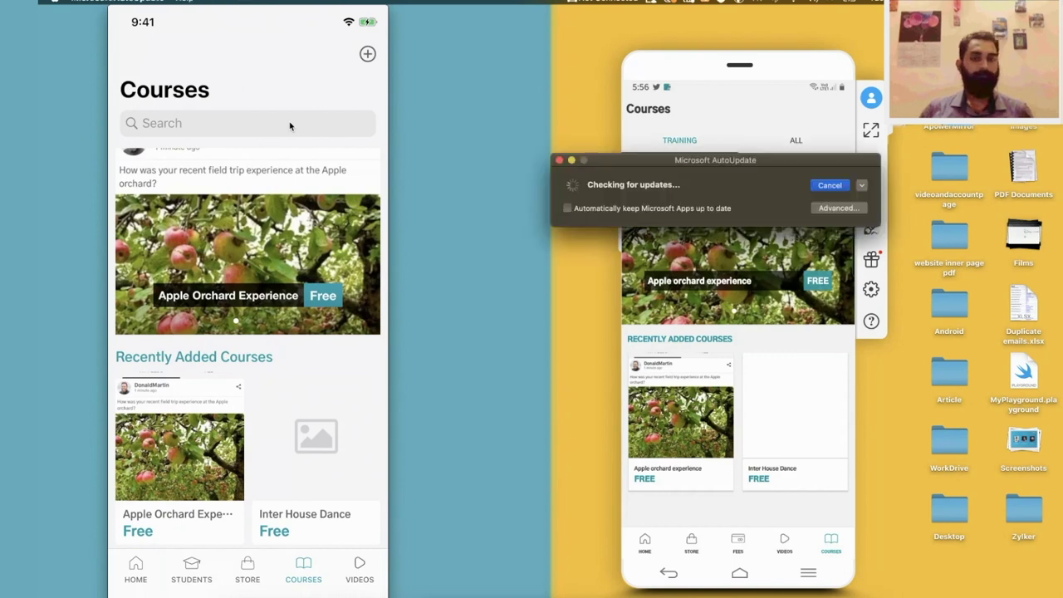
# Step: Close the Microsoft AutoUpdate notice
pyautogui.click(558, 159)
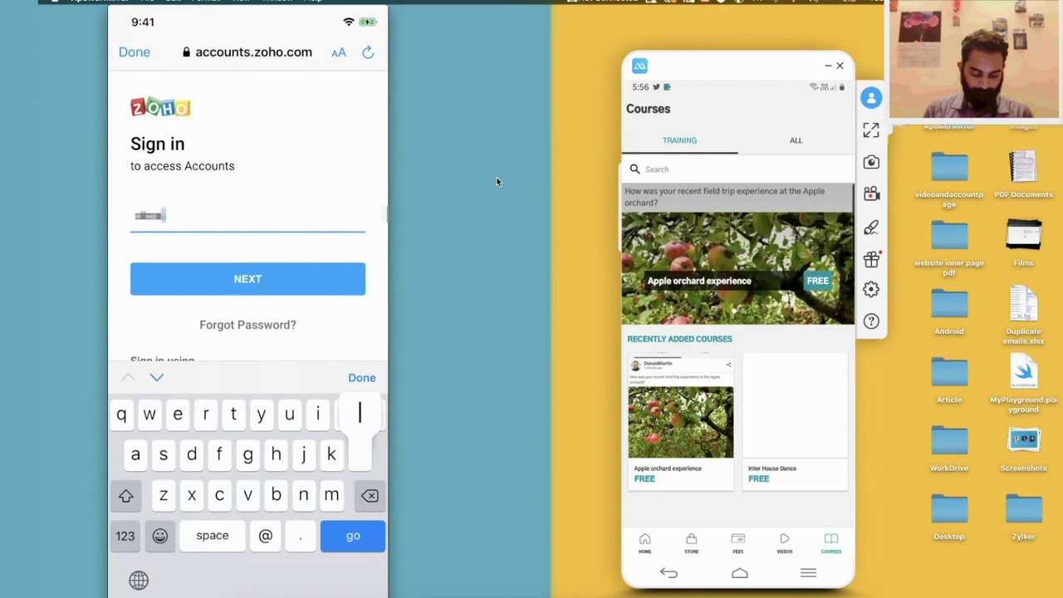
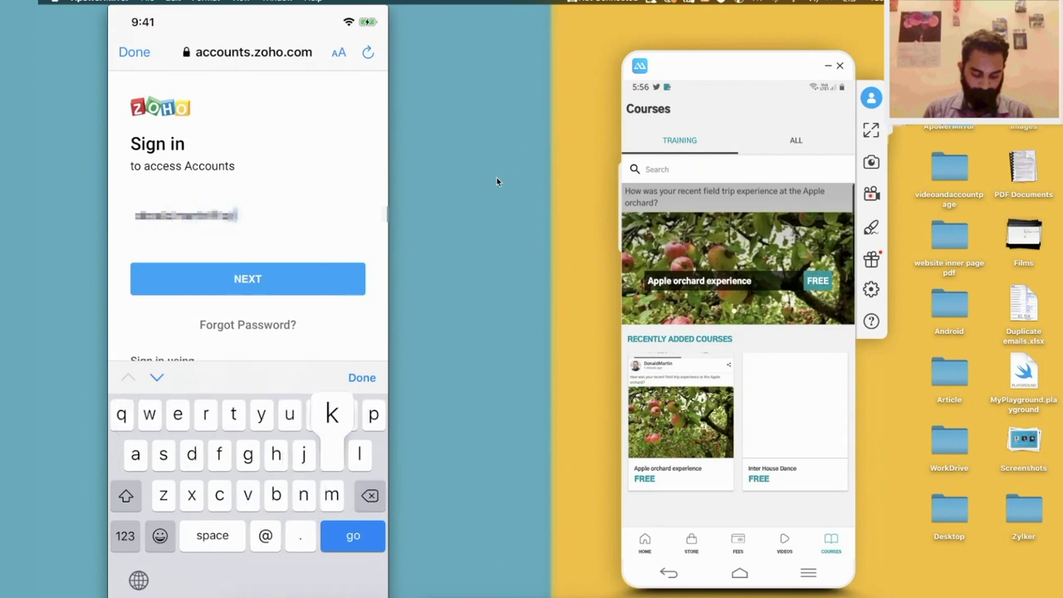
# Step: Sign in with the account e-mail address, then browse up and down the feed posts
pyautogui.press('Return')
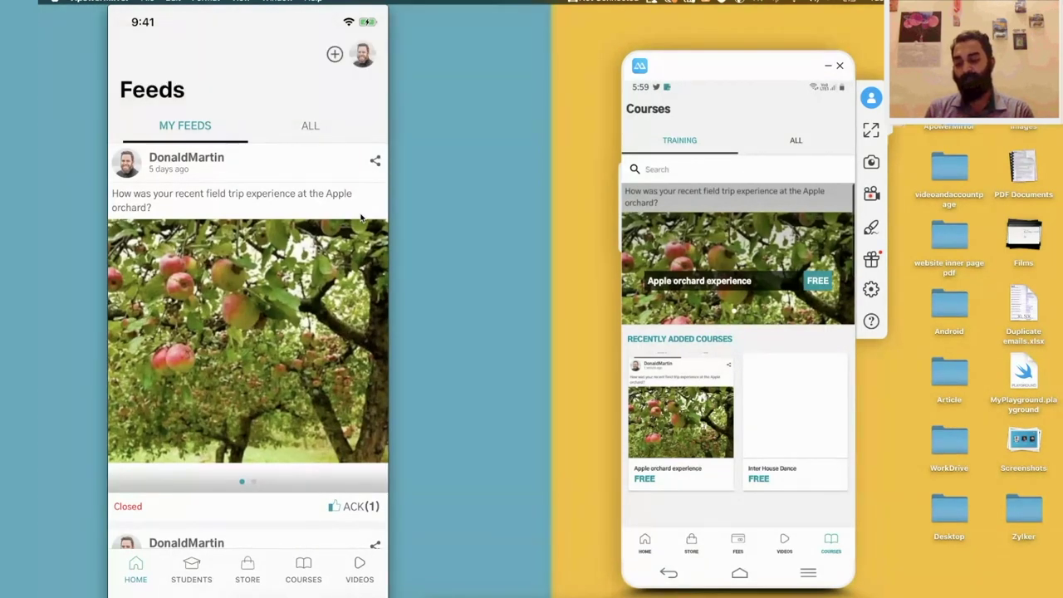
pyautogui.scroll(-2, 361, 217)
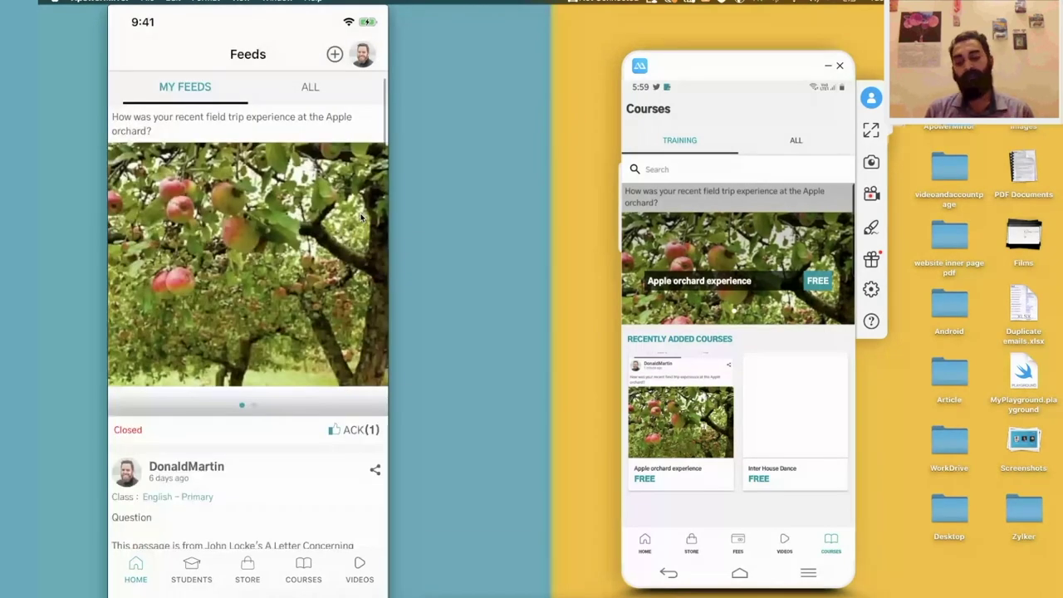
pyautogui.scroll(-1, 361, 218)
pyautogui.scroll(3, 361, 218)
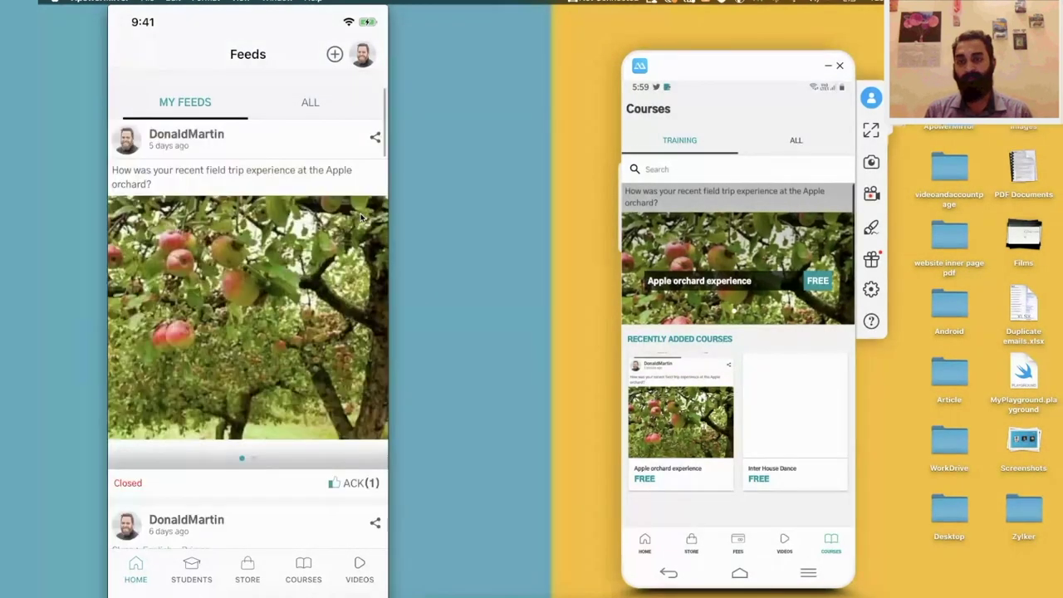
pyautogui.scroll(2, 361, 217)
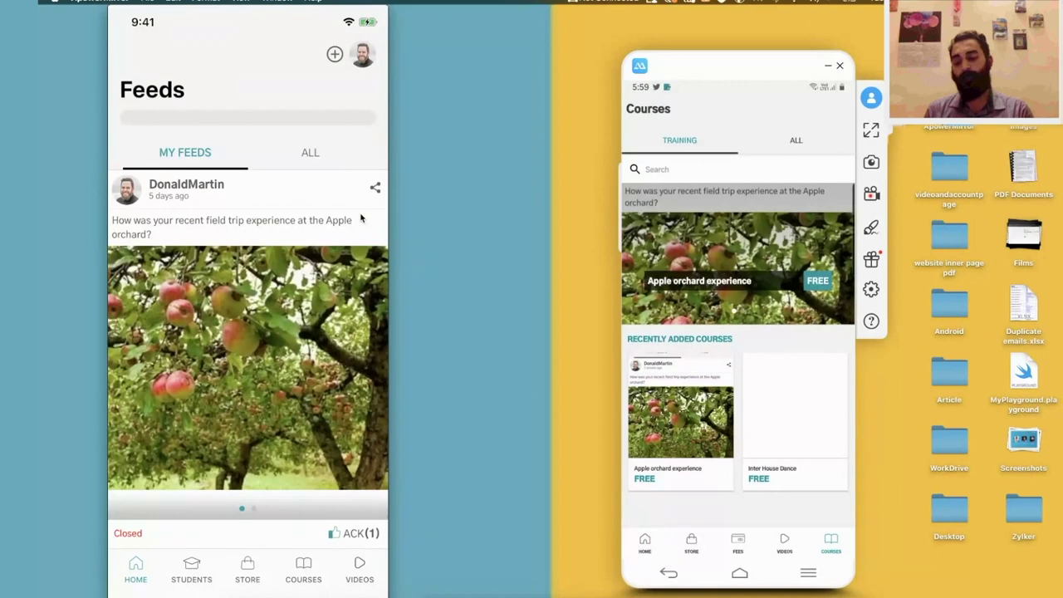
pyautogui.scroll(-10, 361, 218)
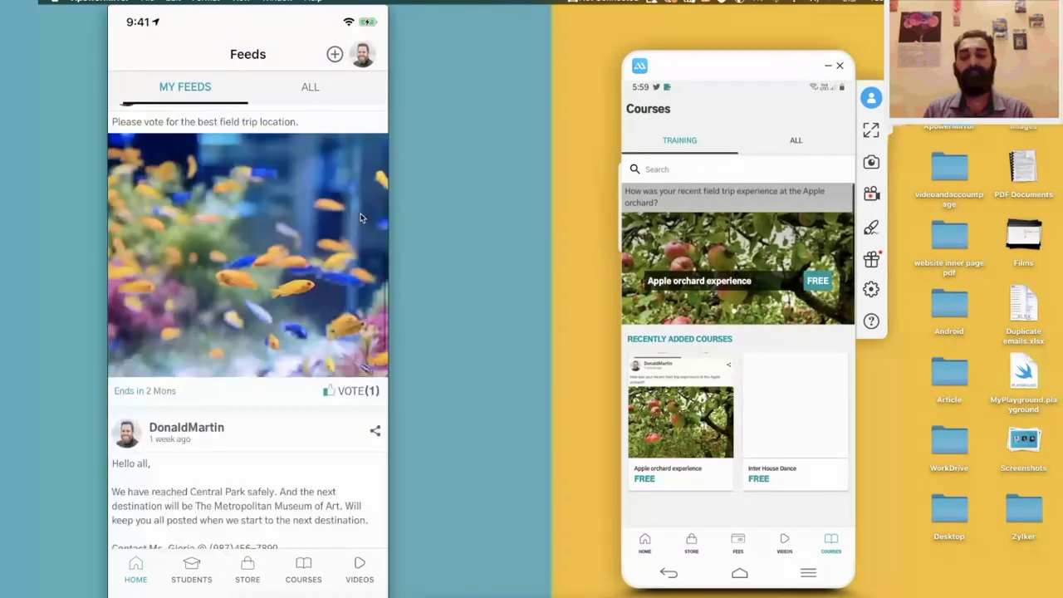
pyautogui.scroll(-5, 361, 218)
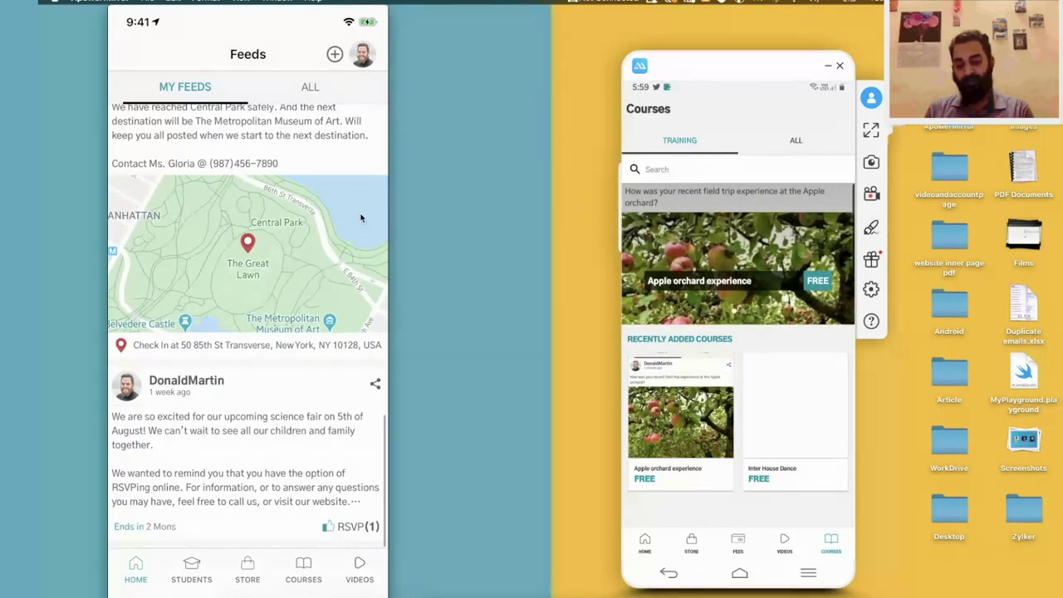
pyautogui.scroll(5, 361, 218)
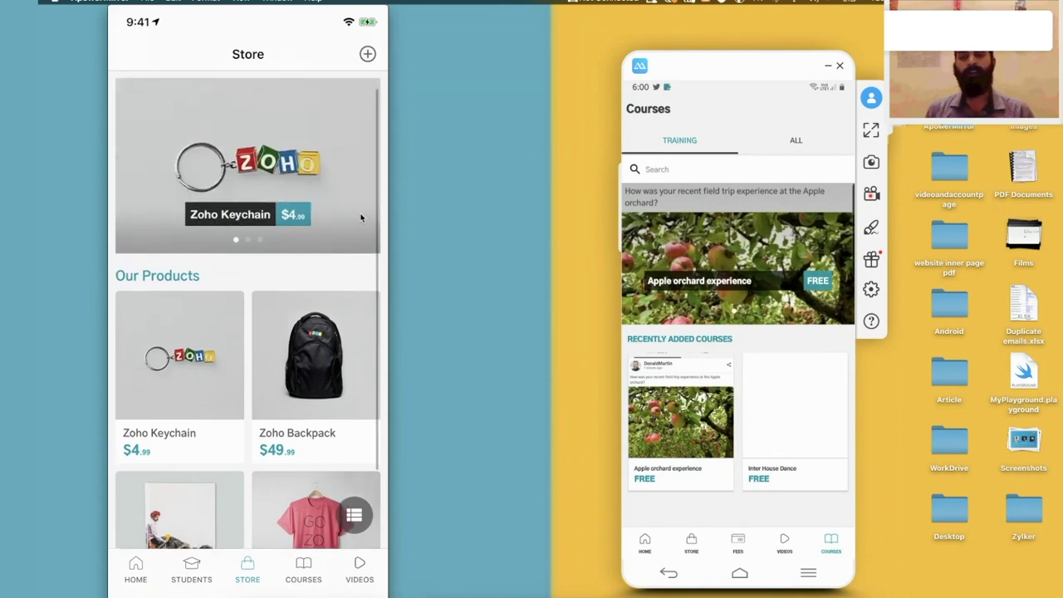
# Step: Scroll down through the Zoho Classes Store page to browse more content
pyautogui.scroll(-1, 361, 217)
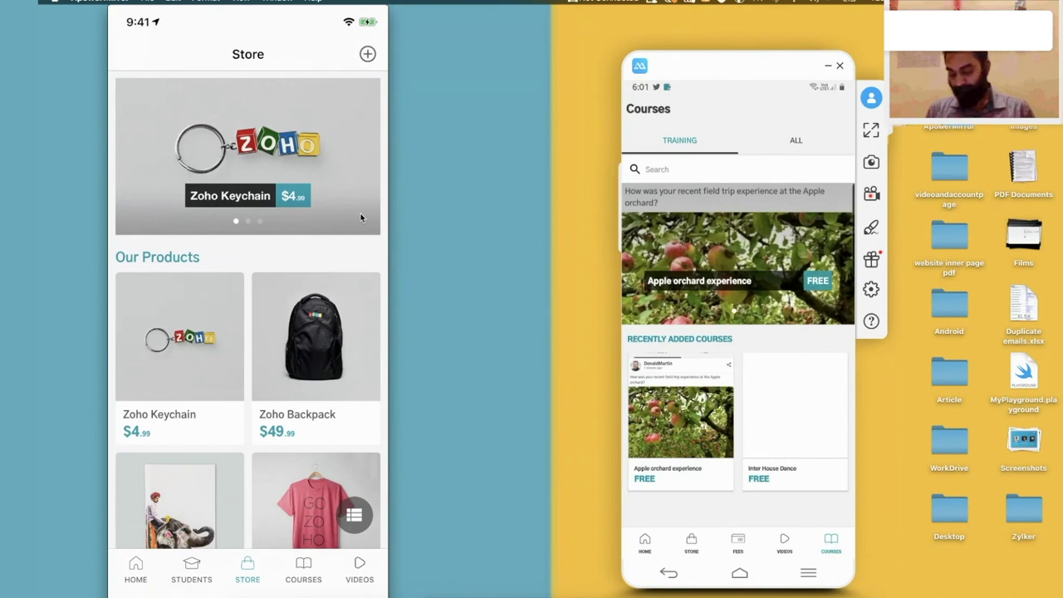
pyautogui.scroll(-2, 361, 217)
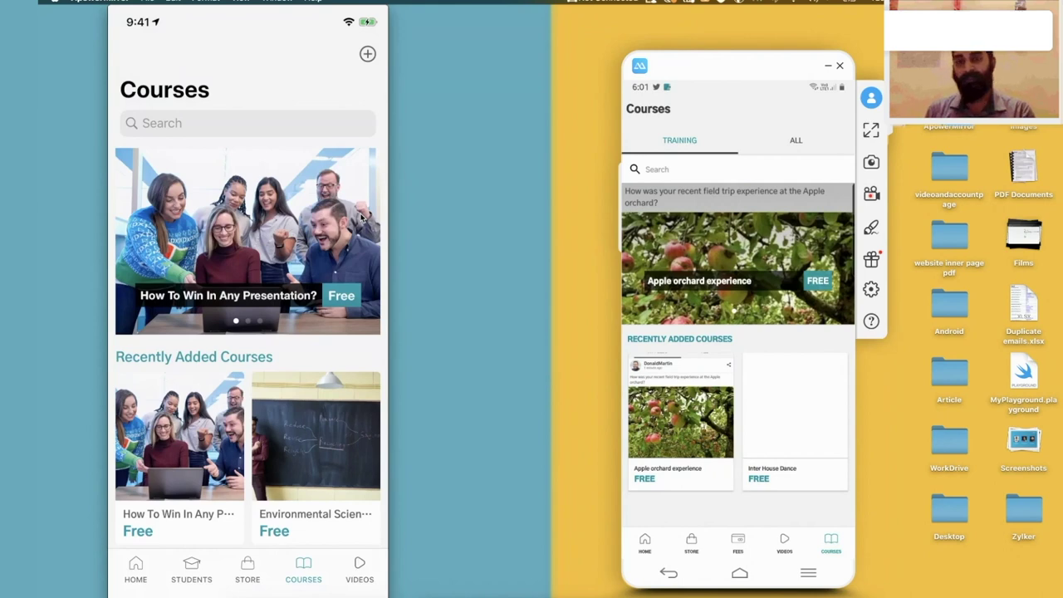
pyautogui.scroll(-2, 361, 218)
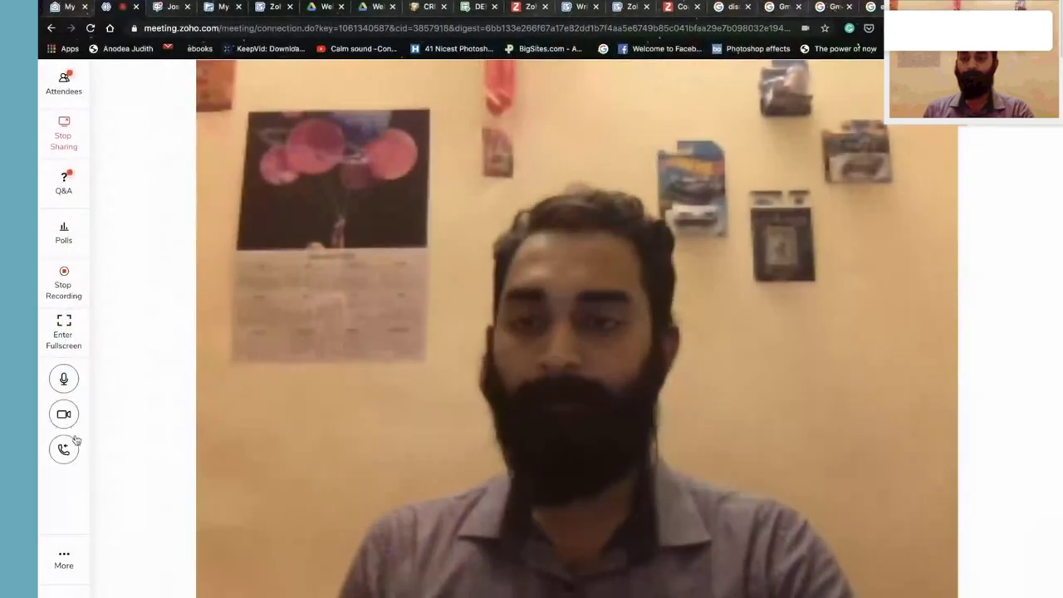
# Step: Stop the camera video and display the attendees' Q&A questions
pyautogui.click(166, 413)
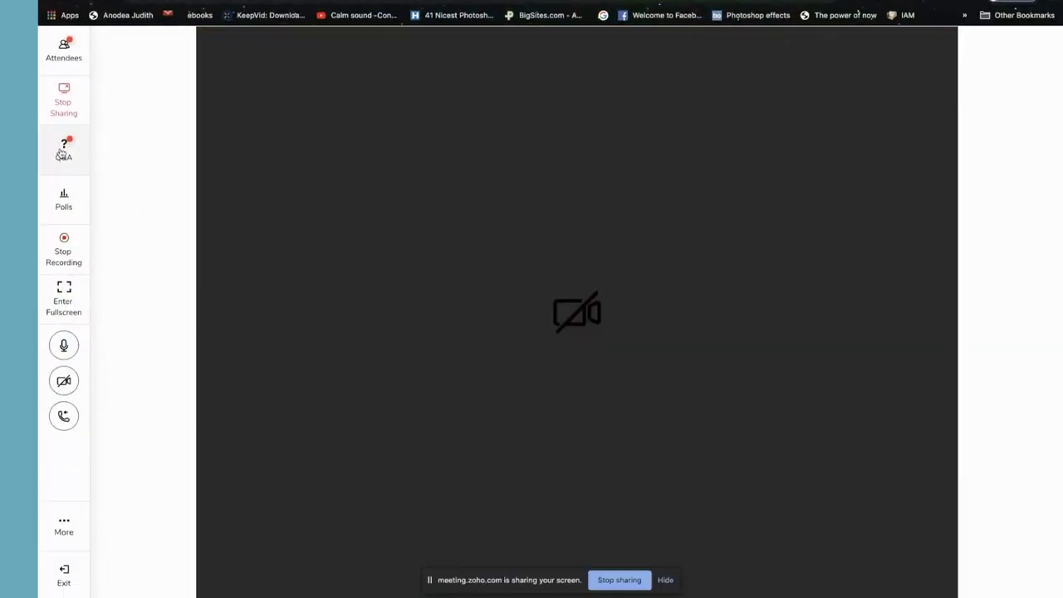
pyautogui.click(64, 152)
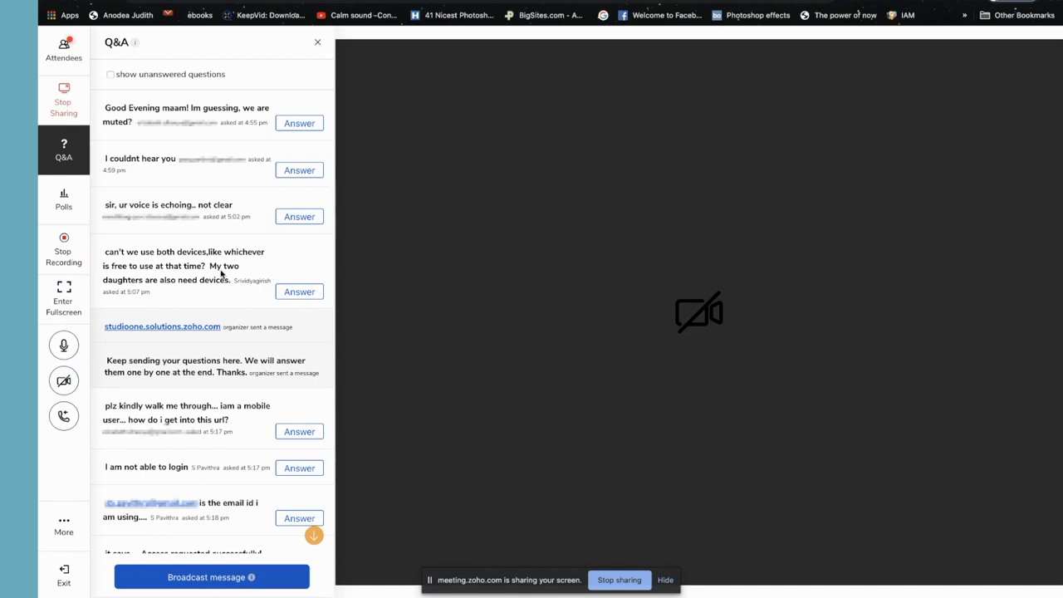
pyautogui.moveTo(104, 253); pyautogui.dragTo(228, 287)
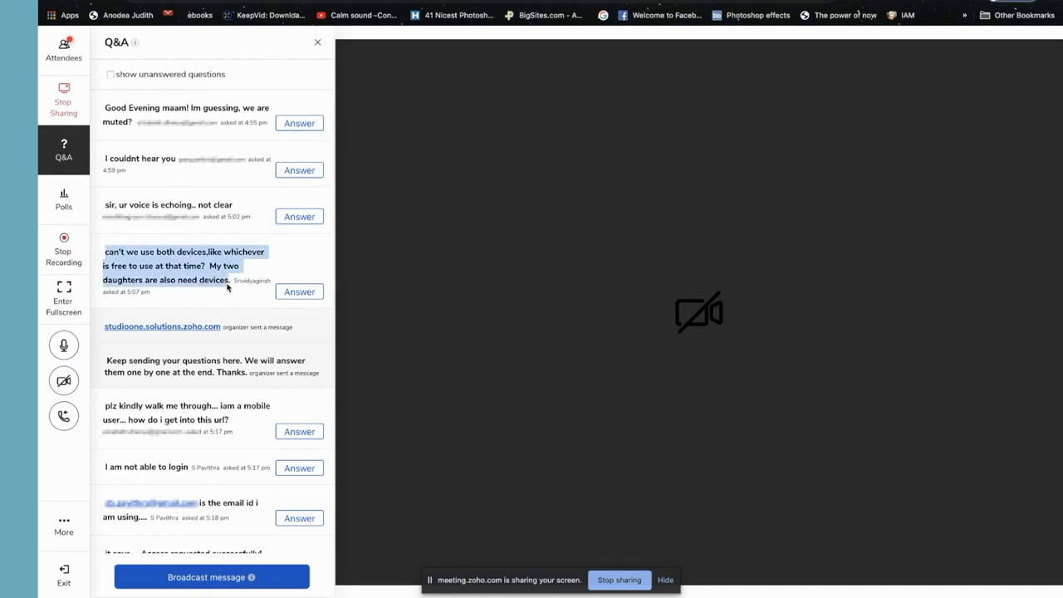
pyautogui.click(228, 287)
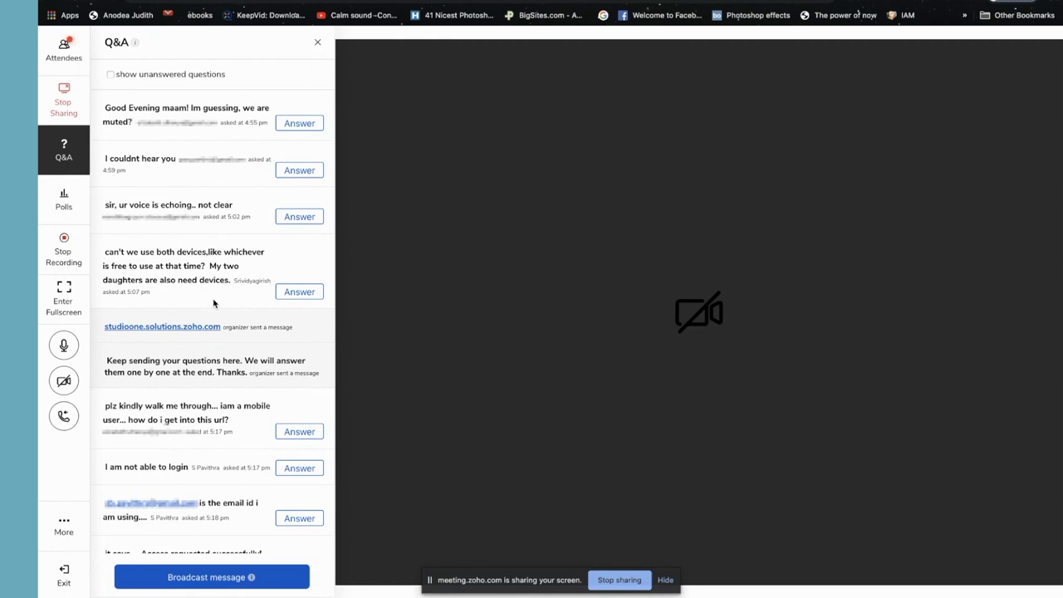
pyautogui.scroll(-2, 214, 303)
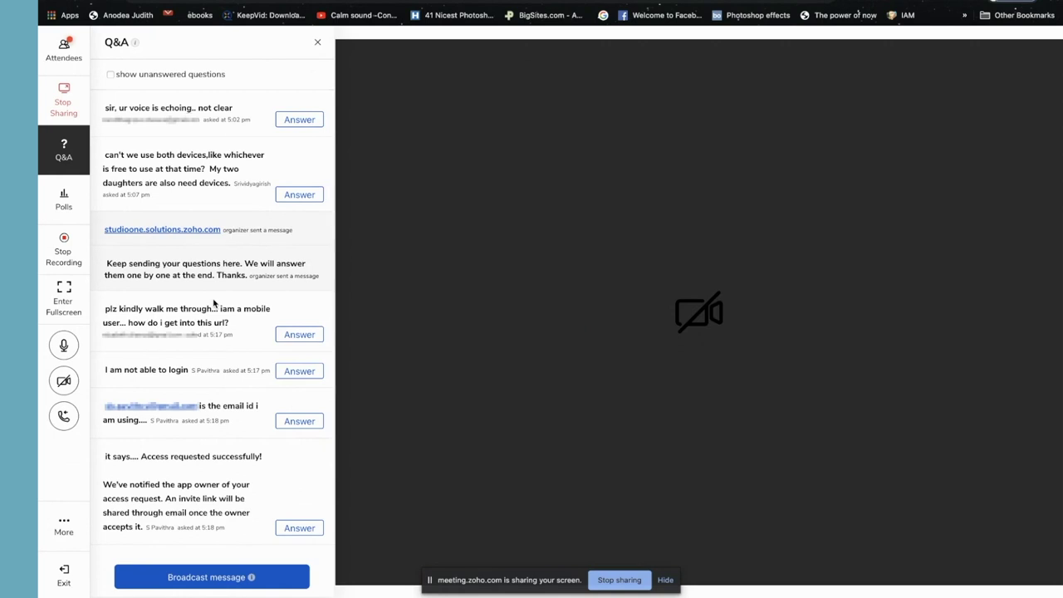
pyautogui.scroll(-6, 213, 303)
pyautogui.scroll(-3, 213, 303)
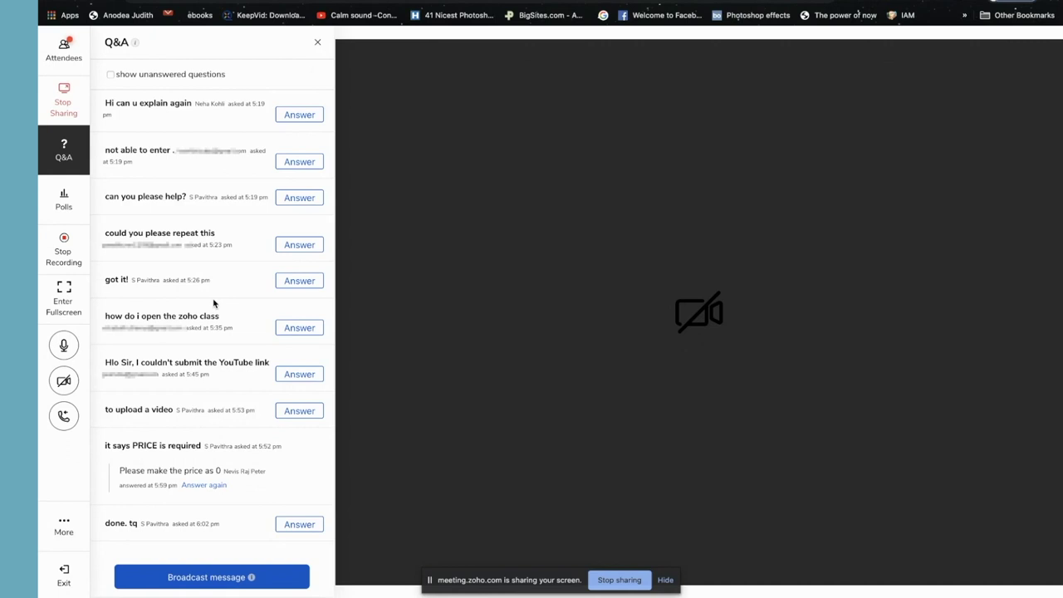
pyautogui.scroll(3, 214, 303)
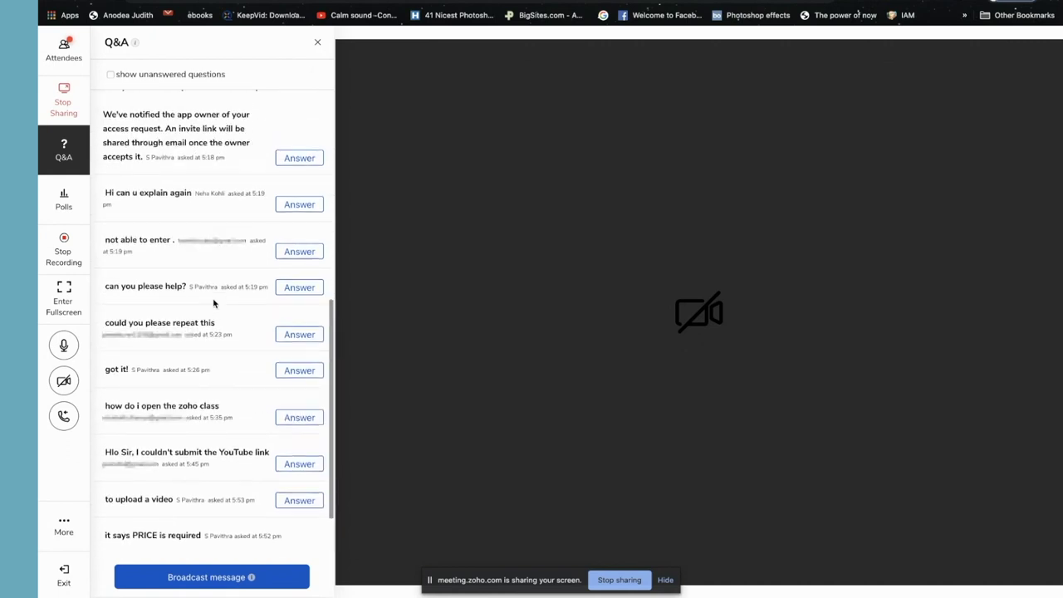
pyautogui.scroll(2, 214, 303)
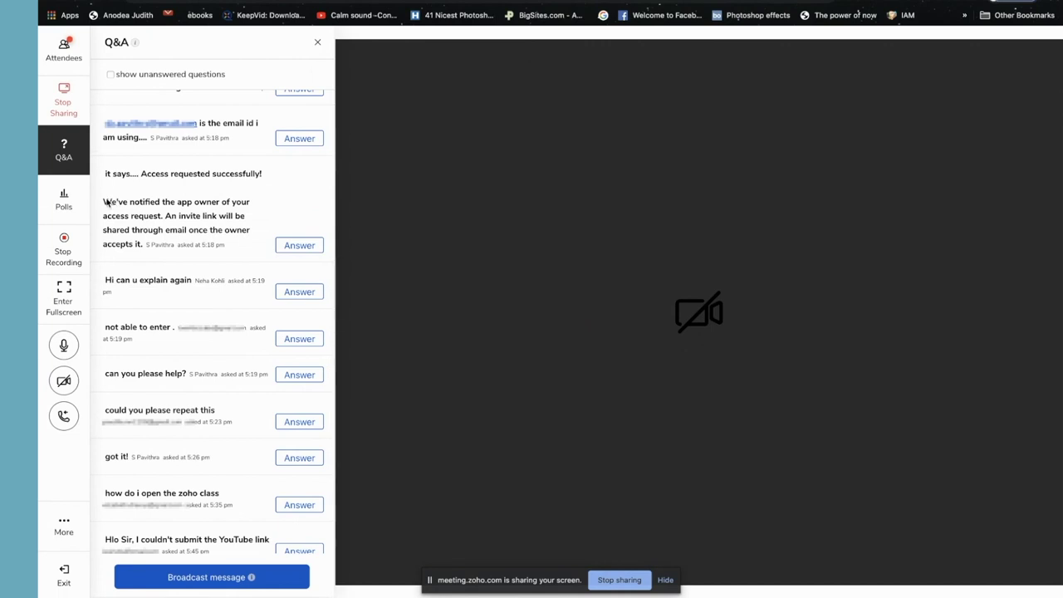
pyautogui.moveTo(105, 202); pyautogui.dragTo(147, 244)
pyautogui.click(142, 246)
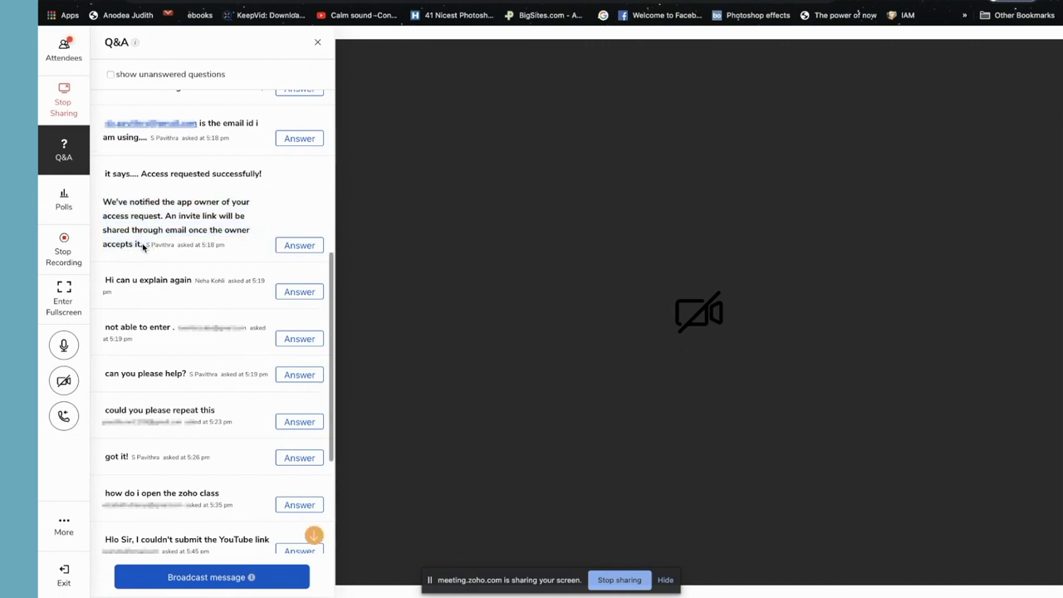
pyautogui.scroll(-2, 143, 248)
pyautogui.scroll(-7, 142, 248)
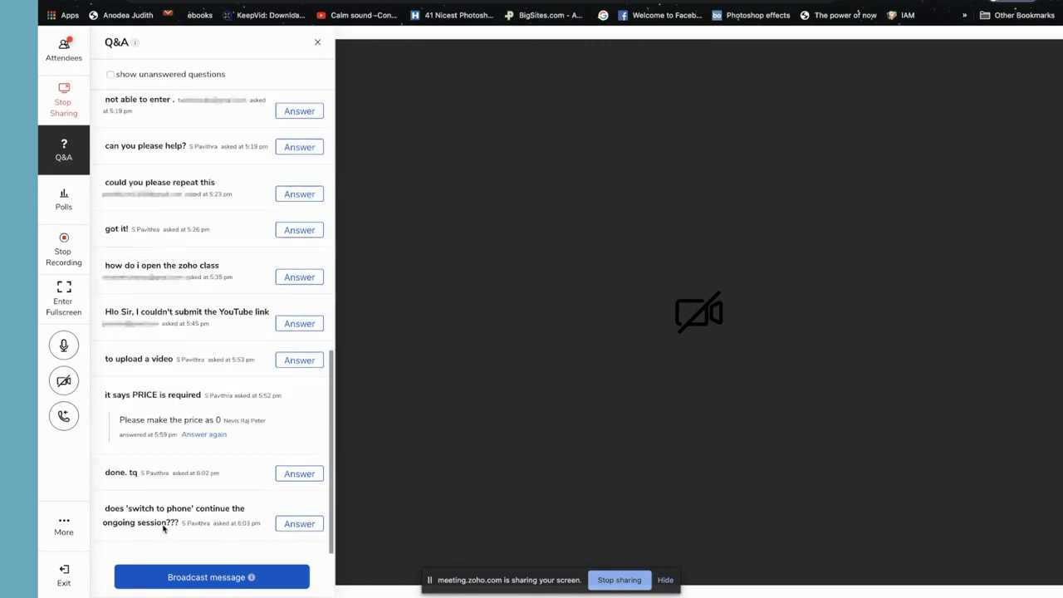
pyautogui.moveTo(166, 524); pyautogui.dragTo(107, 514)
pyautogui.click(130, 532)
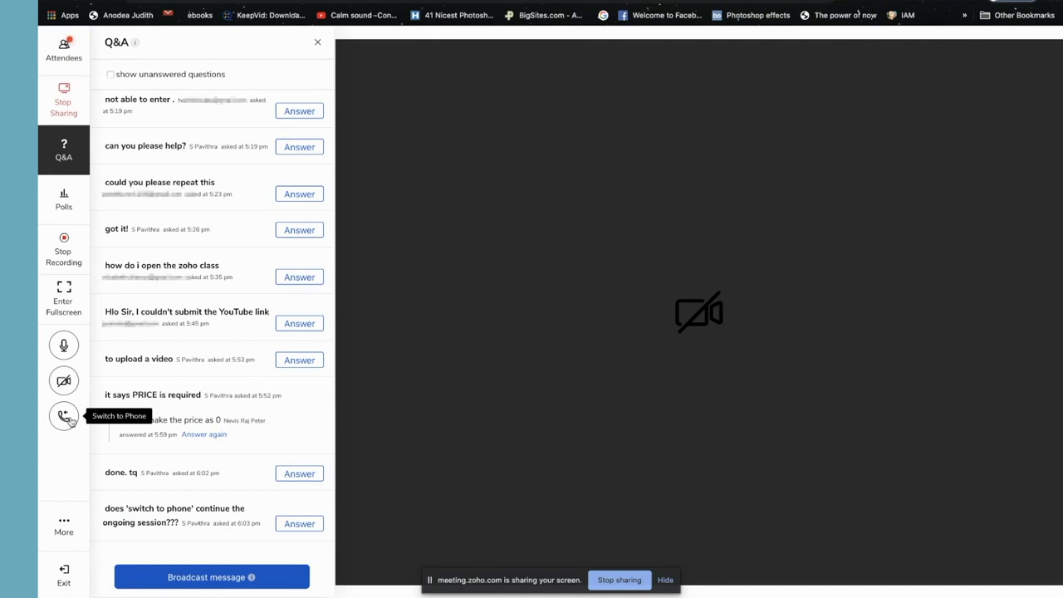
# Step: Answer the switch-to-phone question with 'yes' for all attendees
pyautogui.click(299, 523)
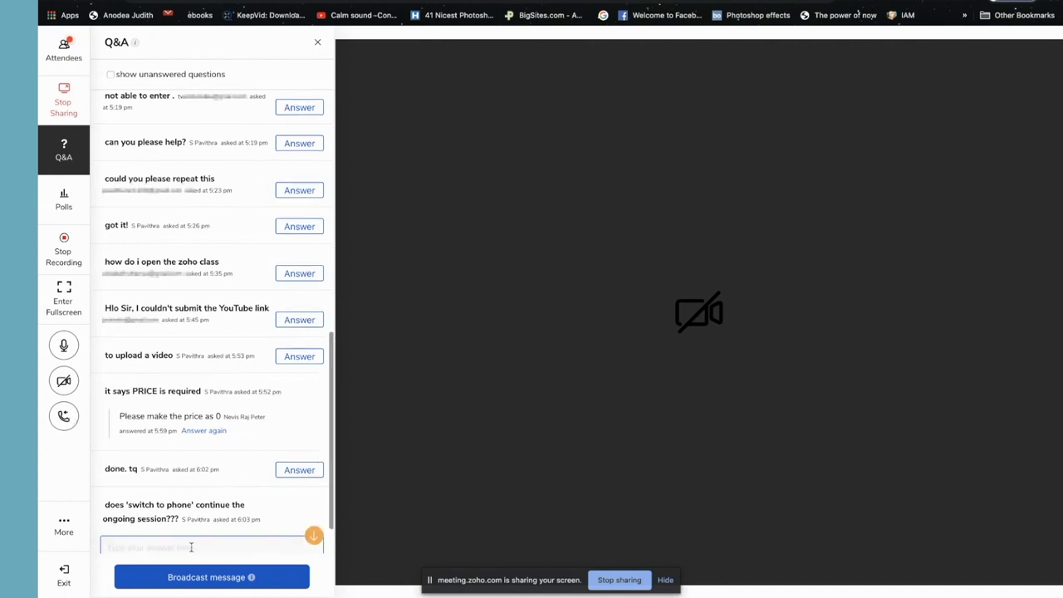
pyautogui.write('yes')
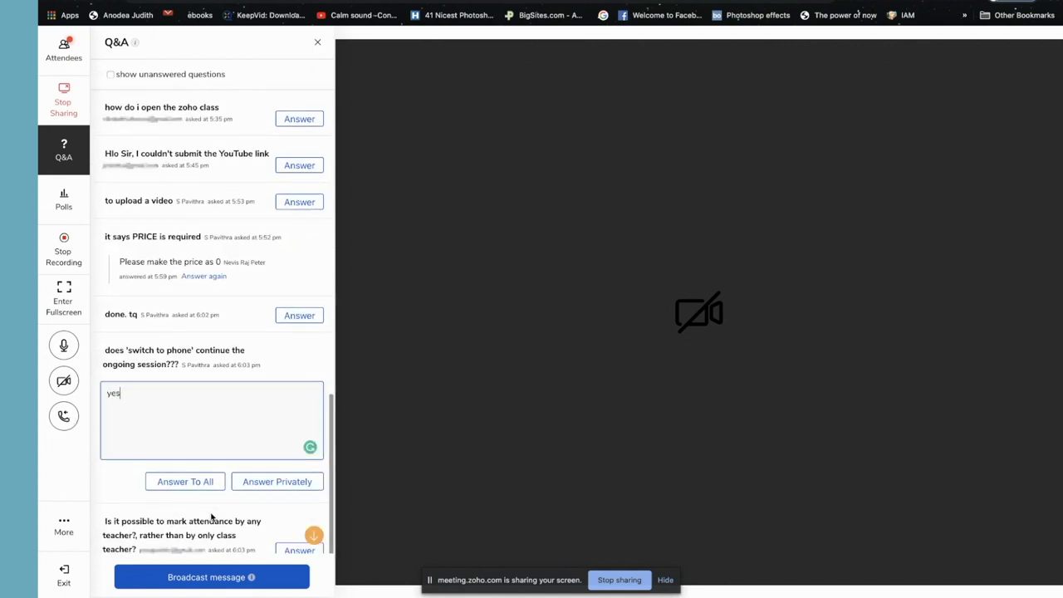
pyautogui.click(203, 481)
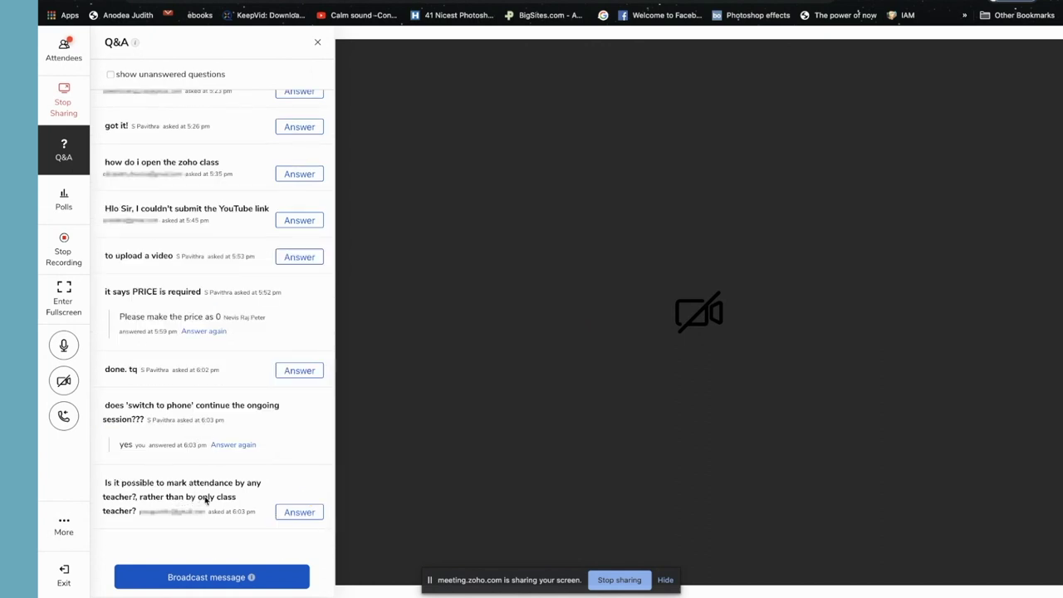
# Step: Draft the attendance question reply: 'Yes, right now any teacher can mark the attendance.'
pyautogui.click(292, 511)
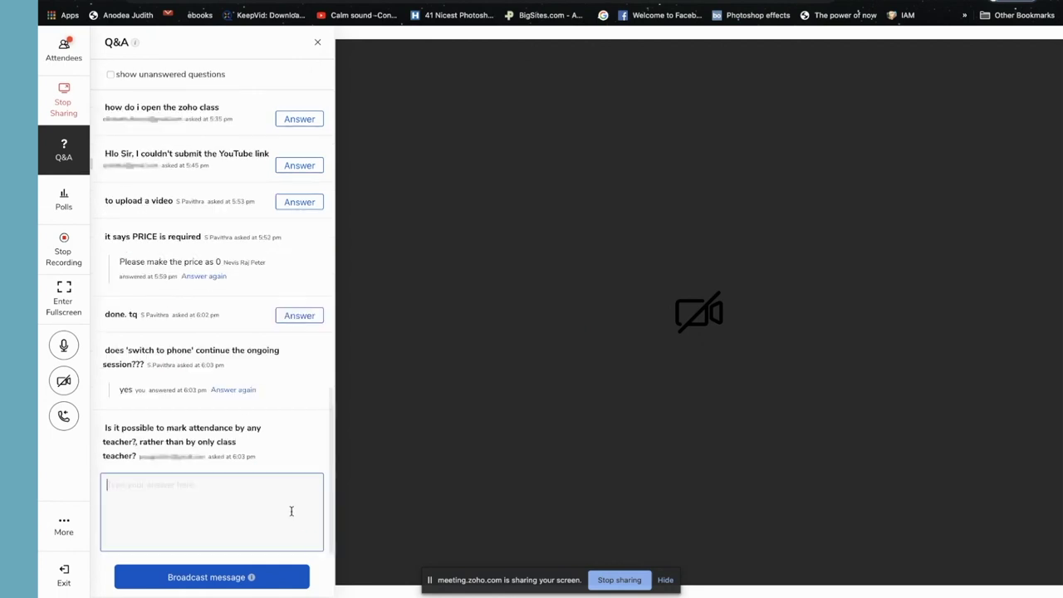
pyautogui.write('Yes')
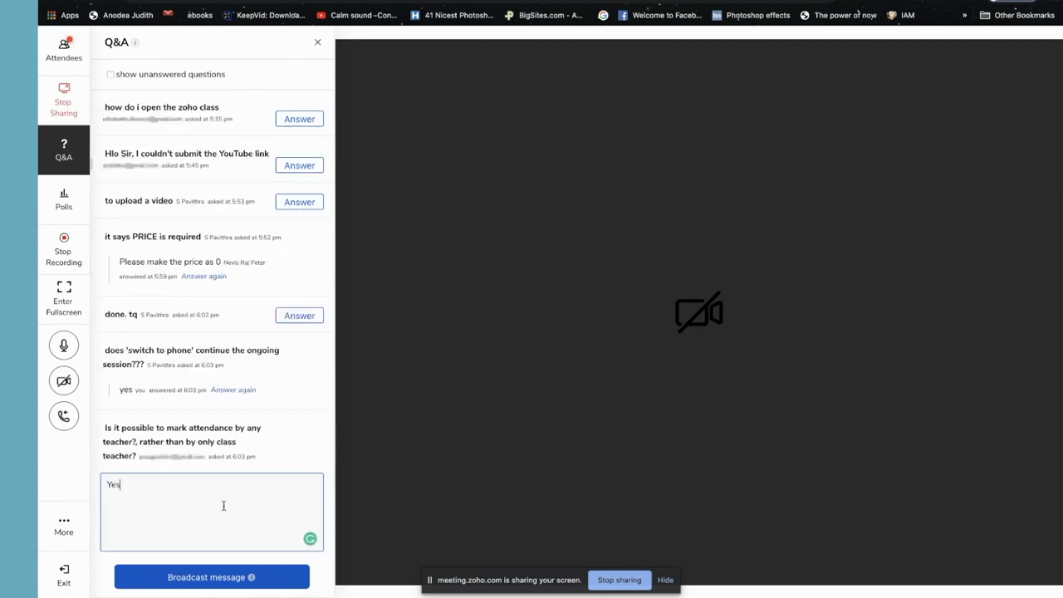
pyautogui.write(', it')
pyautogui.press('BackSpace')
pyautogui.press('BackSpace')
pyautogui.press('BackSpace')
pyautogui.write('right noow,')
pyautogui.press('BackSpace')
pyautogui.press('BackSpace')
pyautogui.press('BackSpace')
pyautogui.press('BackSpace')
pyautogui.write('ow.,')
pyautogui.press('BackSpace')
pyautogui.press('BackSpace')
pyautogui.write('any teacher can markthe')
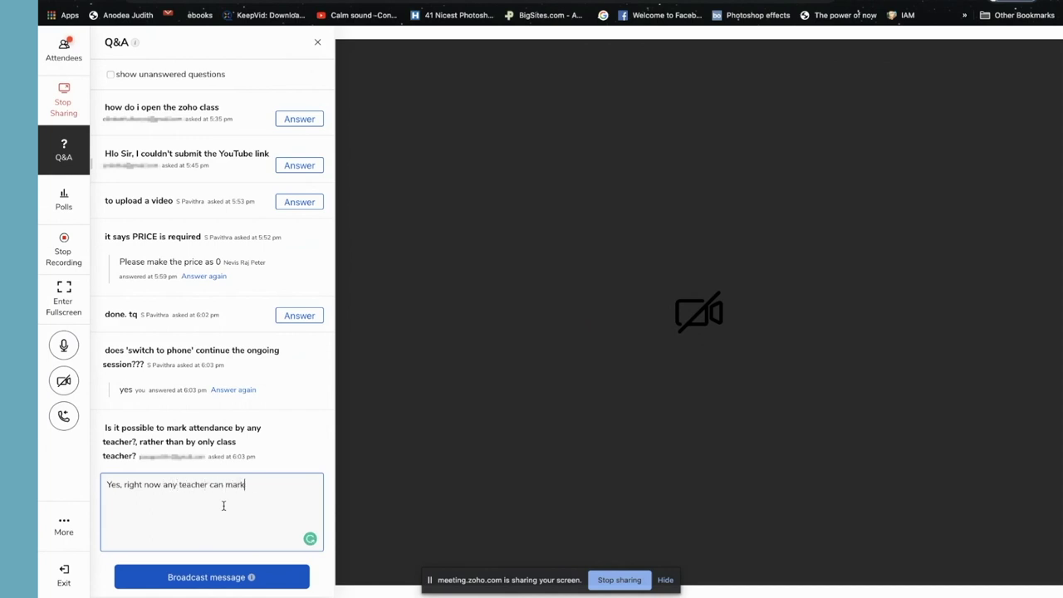
pyautogui.press('BackSpace')
pyautogui.press('BackSpace')
pyautogui.press('BackSpace')
pyautogui.write('the atte')
pyautogui.write('ndance for')
pyautogui.press('BackSpace')
pyautogui.press('BackSpace')
pyautogui.press('BackSpace')
pyautogui.scroll(-2, 224, 531)
# Step: Post the attendance reply to all, then answer the homework question with 'Sure. Will explain.'
pyautogui.click(201, 519)
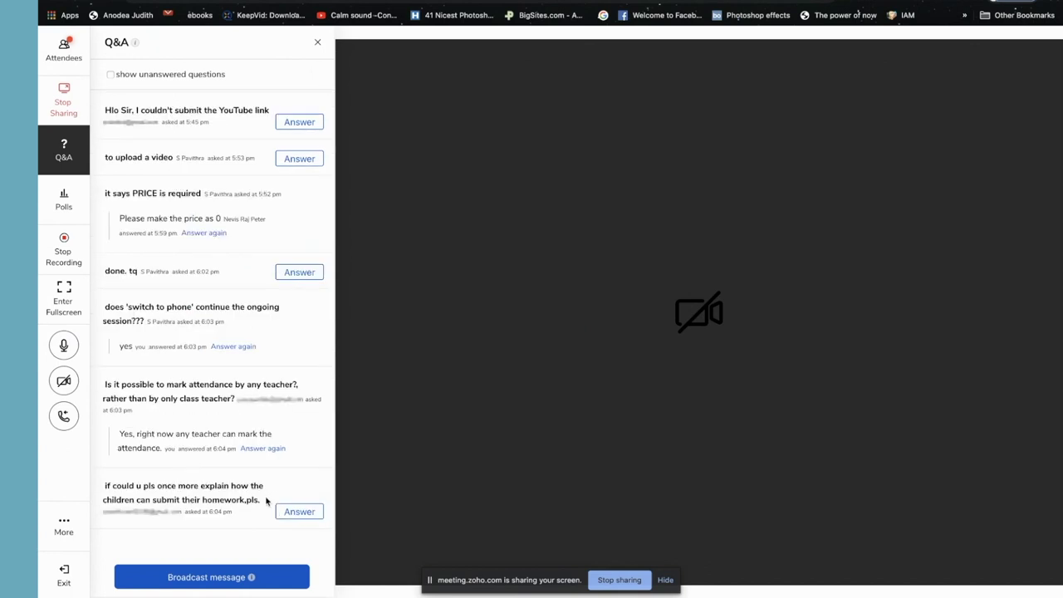
pyautogui.click(297, 513)
pyautogui.click(226, 523)
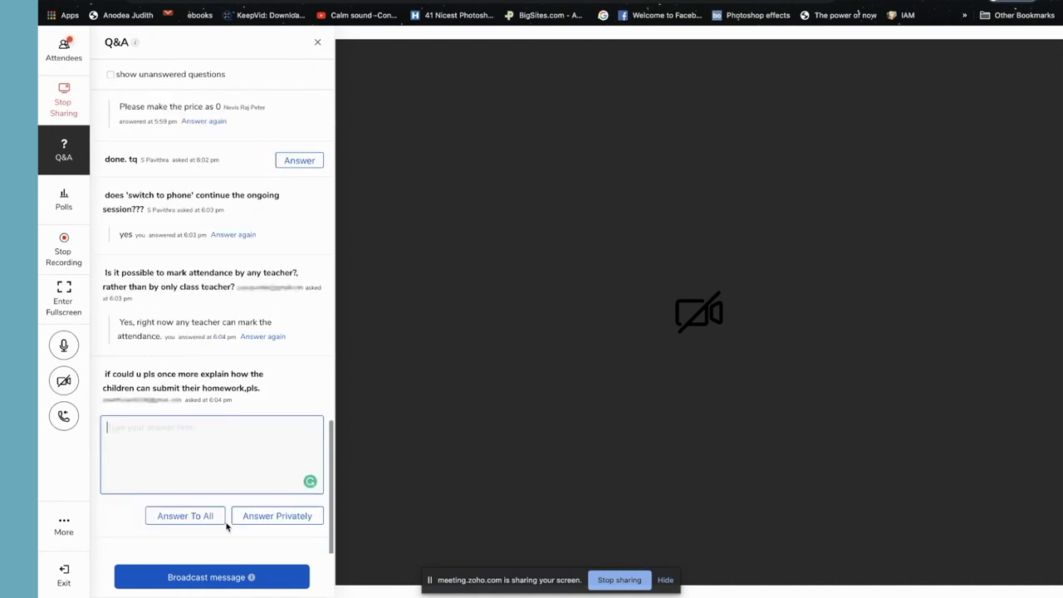
pyautogui.write('Sure.')
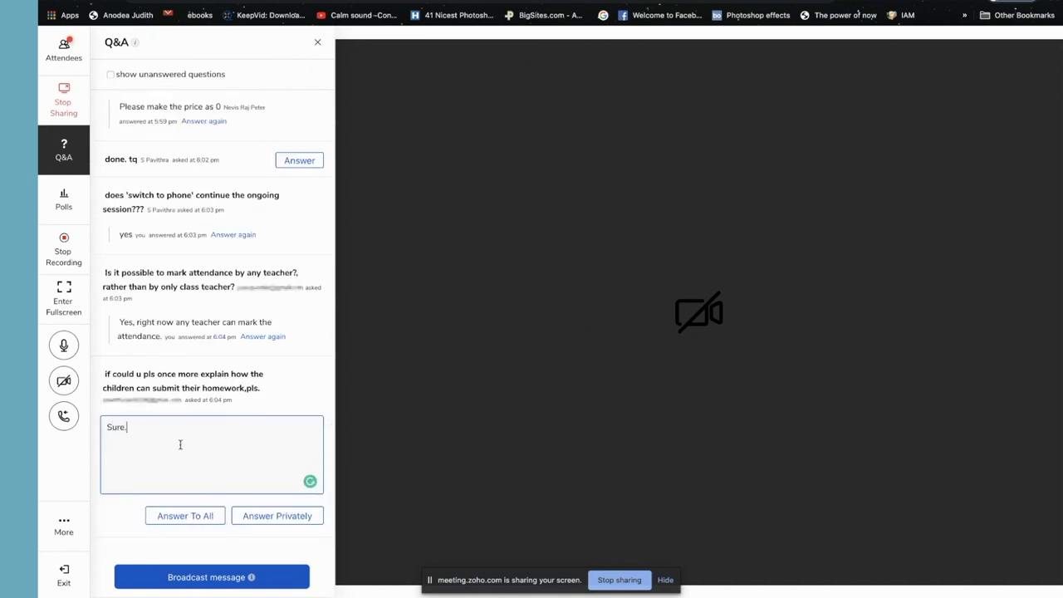
pyautogui.write(' Will e')
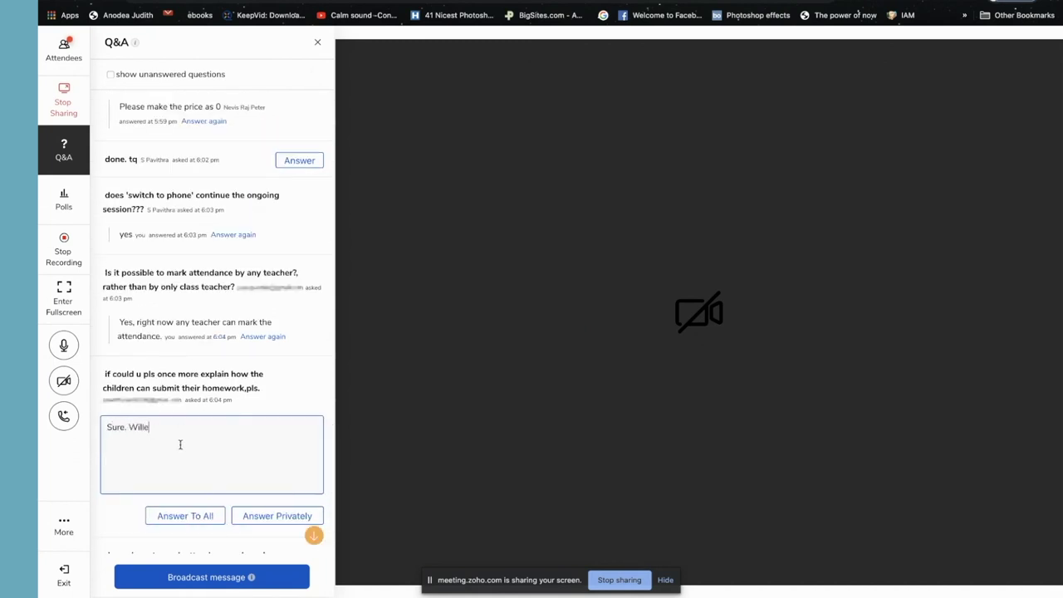
pyautogui.write('xplain.')
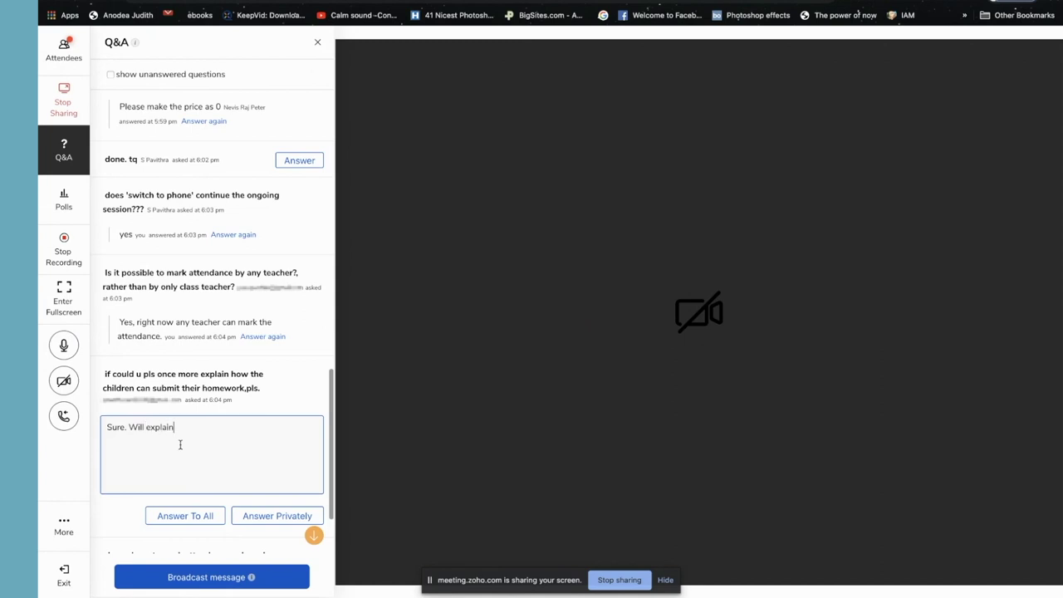
pyautogui.click(195, 513)
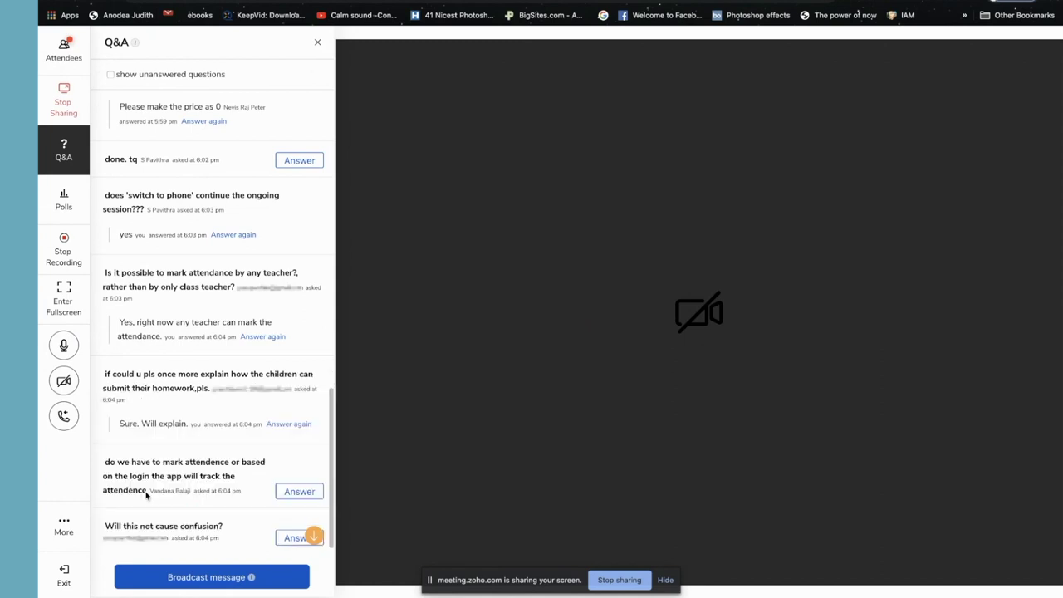
pyautogui.scroll(-1, 220, 431)
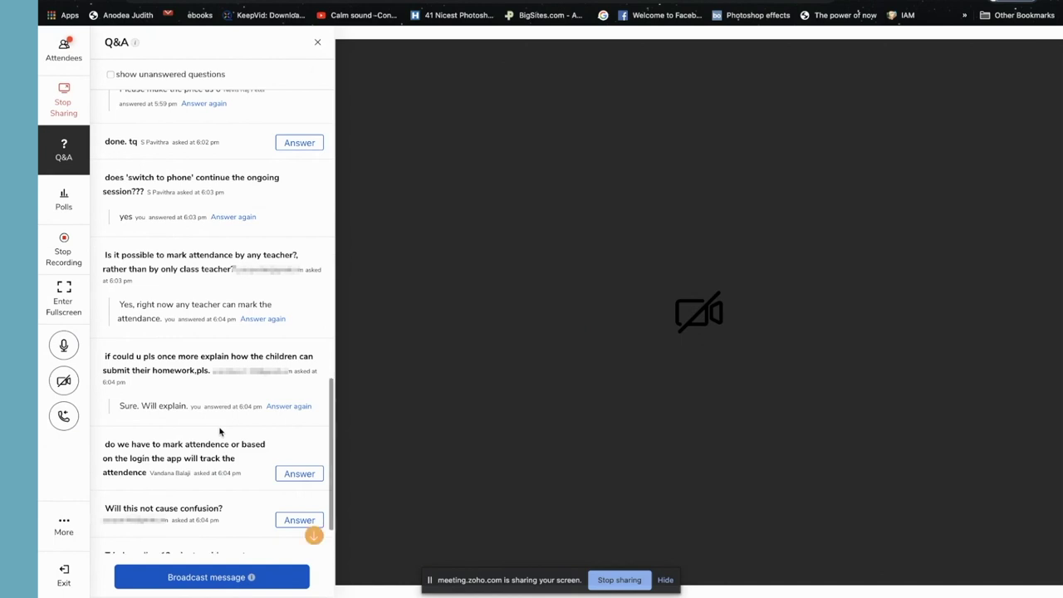
# Step: Answer the attendance question for all: teachers mark it, or it's automatic based on assignment submission
pyautogui.click(296, 475)
pyautogui.write('You wu')
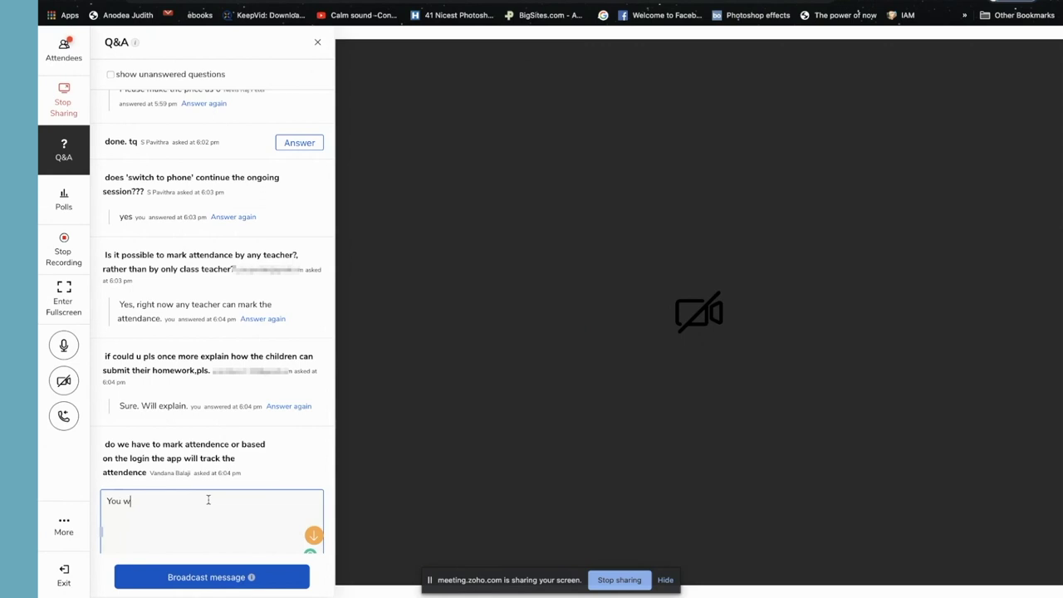
pyautogui.press('BackSpace')
pyautogui.write('ill have too')
pyautogui.press('BackSpace')
pyautogui.write('m')
pyautogui.press('BackSpace')
pyautogui.press('BackSpace')
pyautogui.write('mark ')
pyautogui.write('or based')
pyautogui.write(' on')
pyautogui.press('BackSpace')
pyautogui.press('BackSpace')
pyautogui.press('BackSpace')
pyautogui.write('it marks autooma')
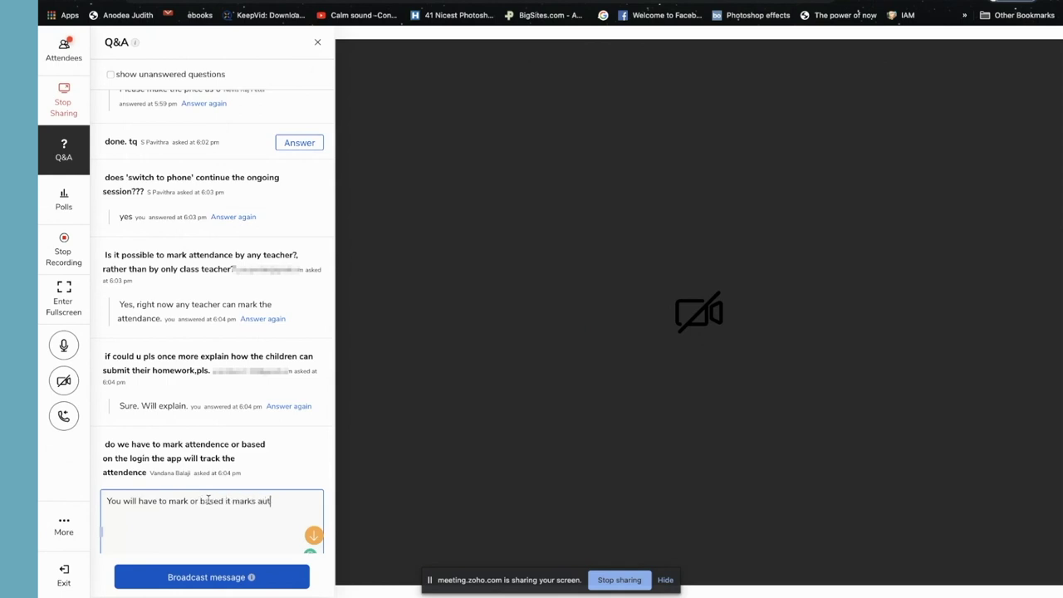
pyautogui.press('BackSpace')
pyautogui.press('BackSpace')
pyautogui.press('BackSpace')
pyautogui.write('matically based on assignm')
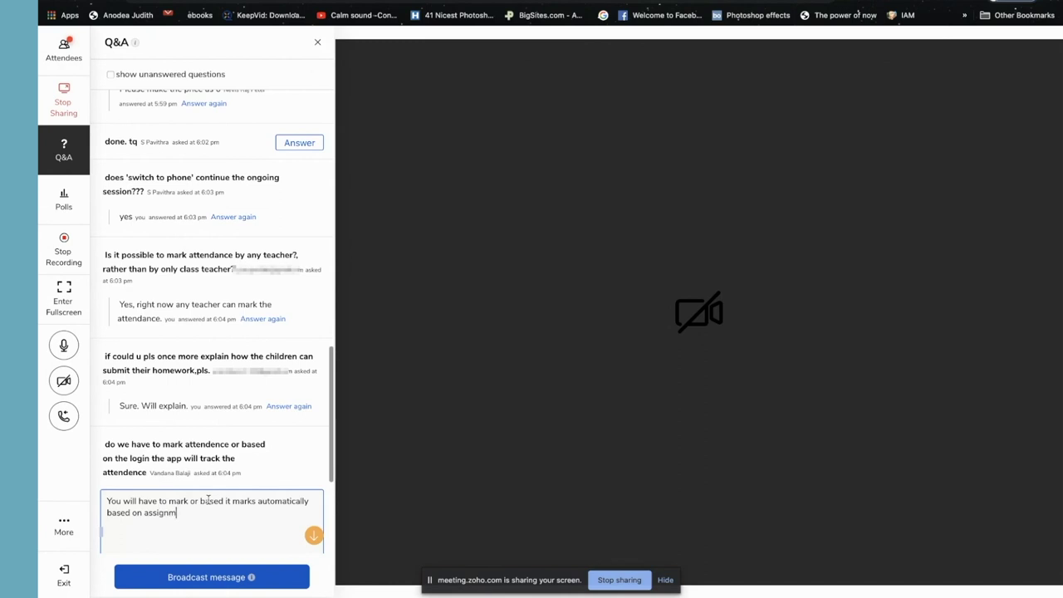
pyautogui.write('ent submission')
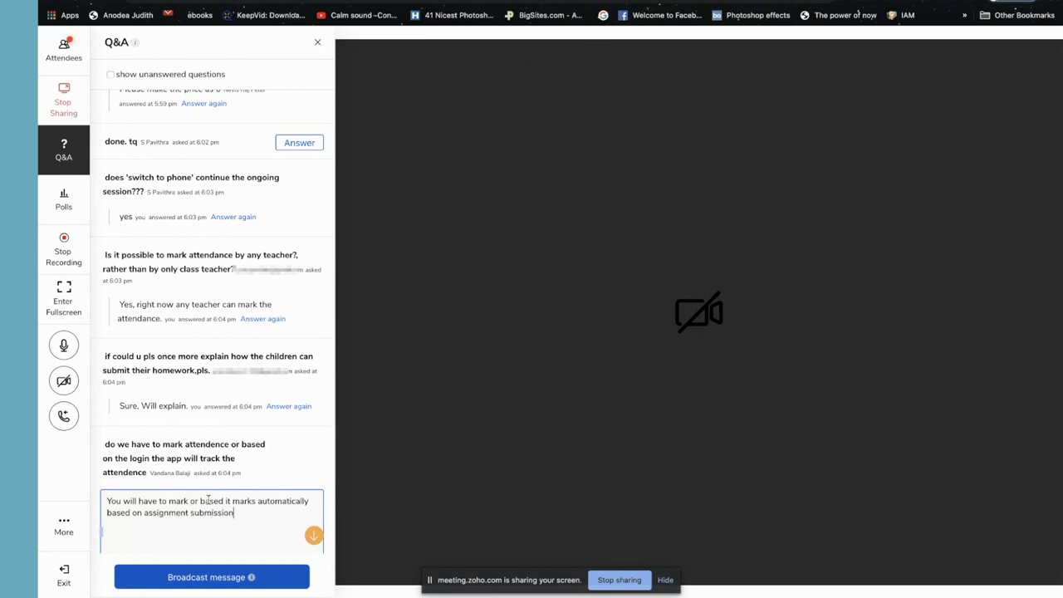
pyautogui.scroll(-1, 207, 496)
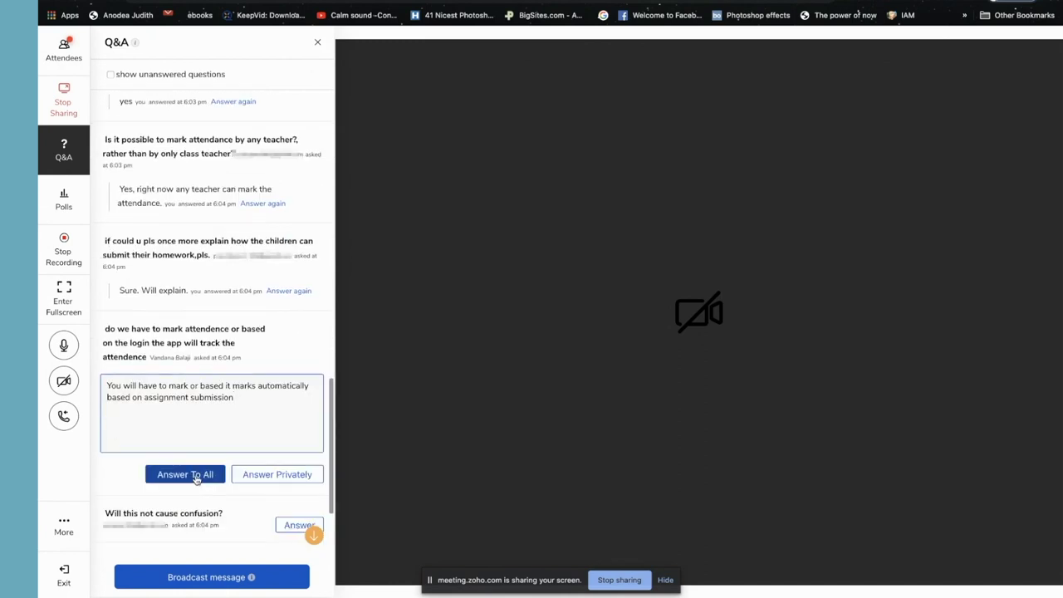
pyautogui.click(197, 477)
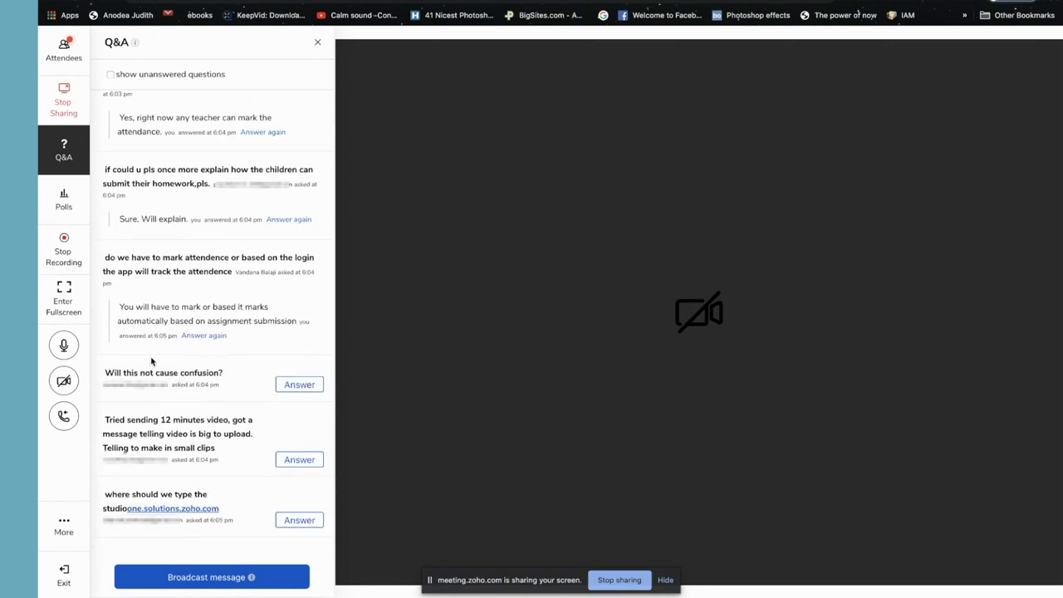
# Step: Scroll the Q&A list and highlight the 12-minute video upload question while reading it
pyautogui.scroll(1, 152, 360)
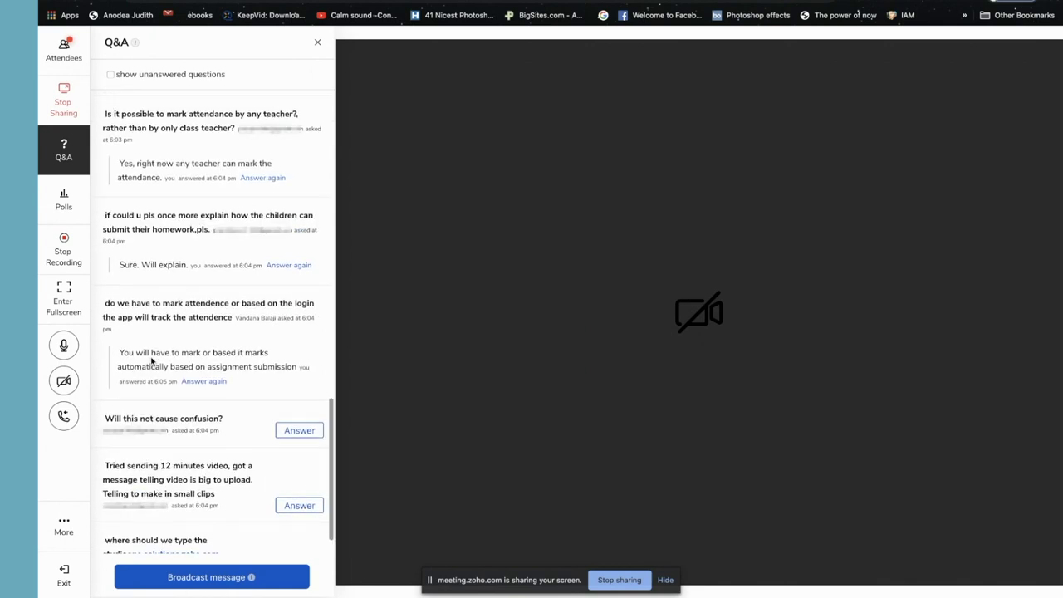
pyautogui.scroll(-1, 151, 360)
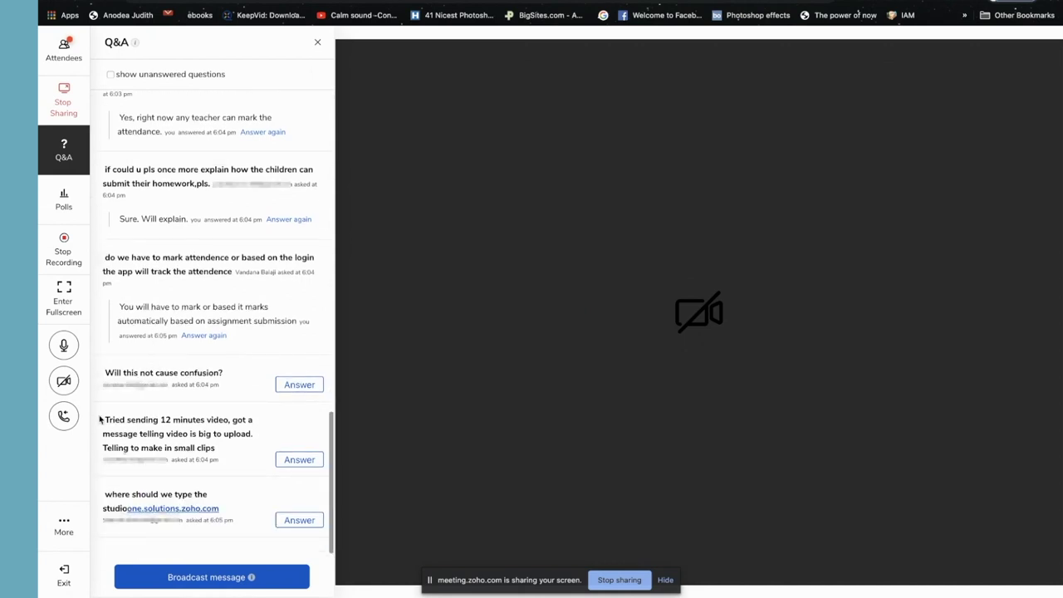
pyautogui.moveTo(106, 420); pyautogui.dragTo(224, 450)
pyautogui.click(224, 450)
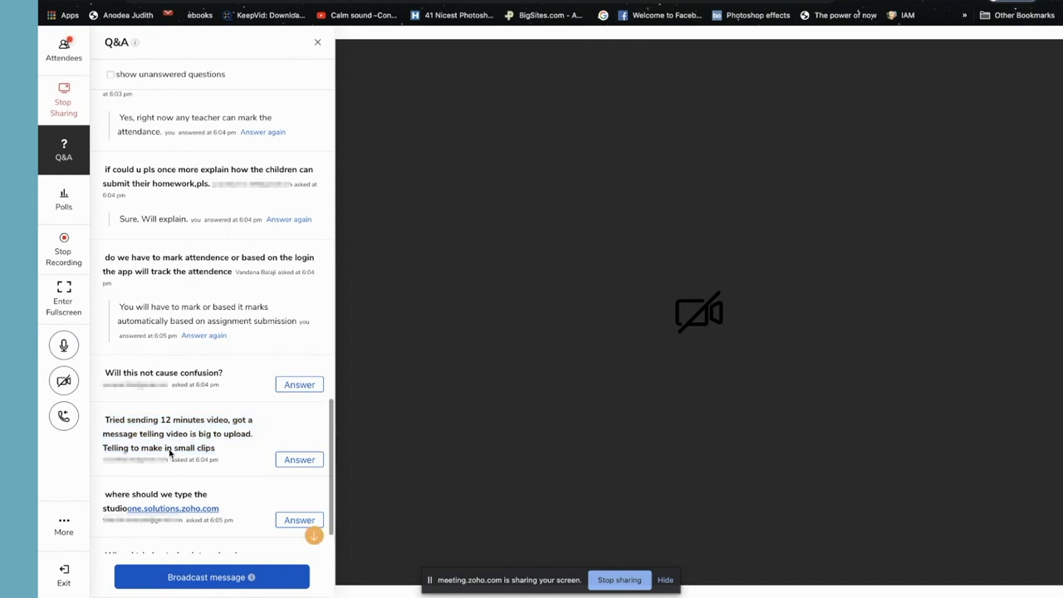
pyautogui.scroll(-1, 171, 453)
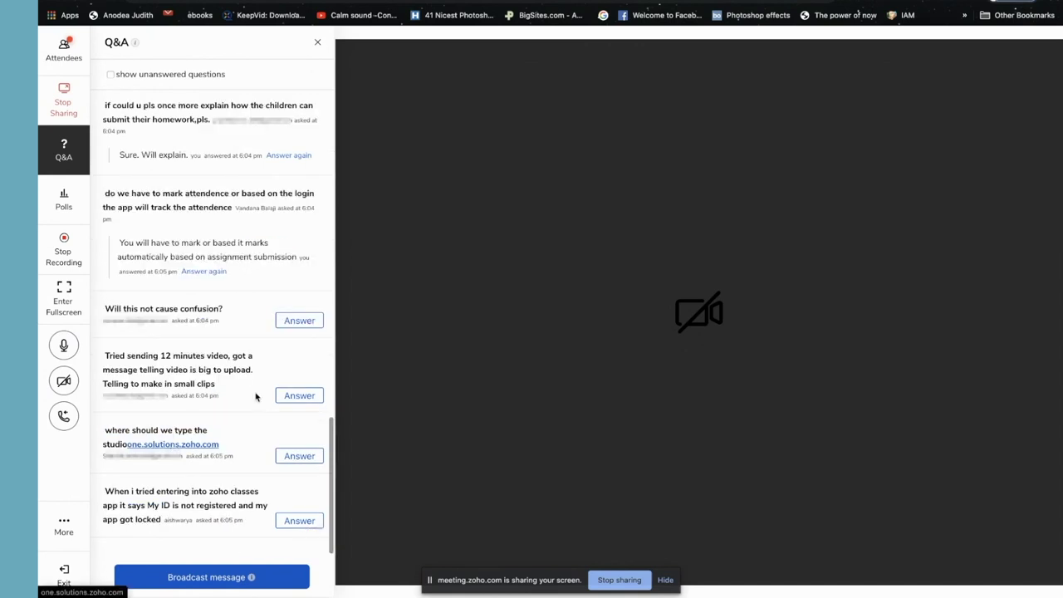
# Step: Reply publicly to the video question with 'What is the size of the Video?'
pyautogui.click(298, 396)
pyautogui.write('What is')
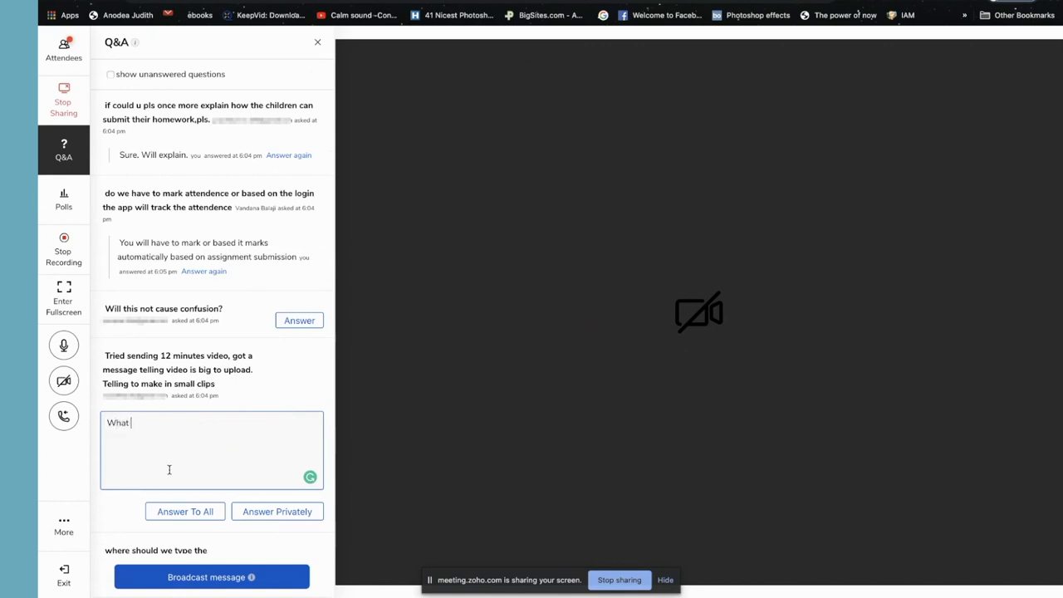
pyautogui.press('BackSpace')
pyautogui.press('BackSpace')
pyautogui.press('BackSpace')
pyautogui.press('BackSpace')
pyautogui.write('the size ')
pyautogui.write('of the')
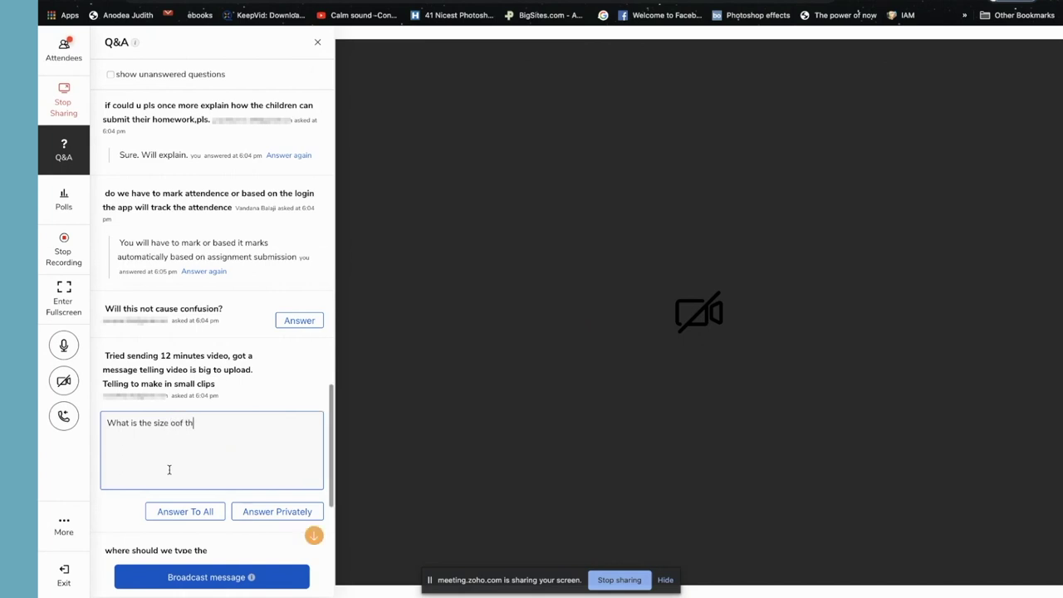
pyautogui.press('BackSpace')
pyautogui.press('BackSpace')
pyautogui.press('BackSpace')
pyautogui.press('BackSpace')
pyautogui.press('BackSpace')
pyautogui.write('f the Video?')
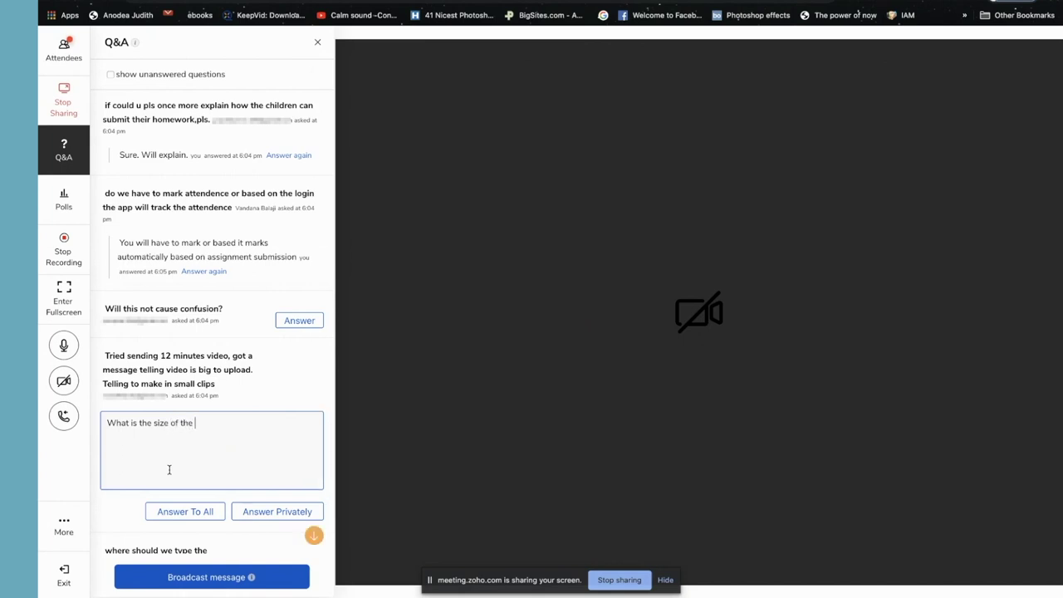
pyautogui.click(207, 511)
pyautogui.scroll(-1, 215, 294)
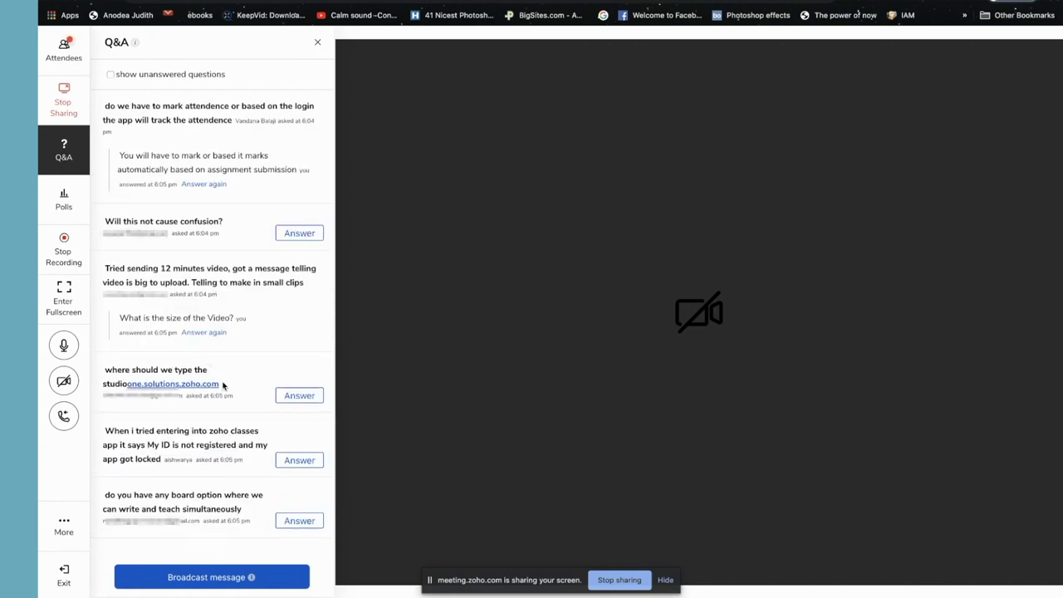
# Step: Answer the studioone address question for all with 'from your laptop/computer broiwser'
pyautogui.click(299, 396)
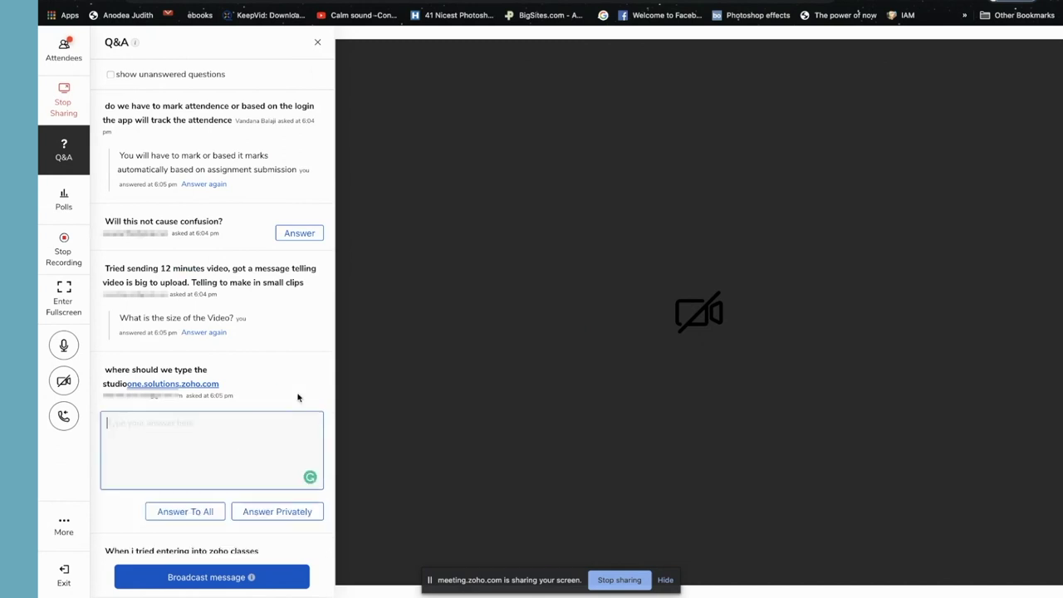
pyautogui.write('from your lapto')
pyautogui.write('ops')
pyautogui.press('BackSpace')
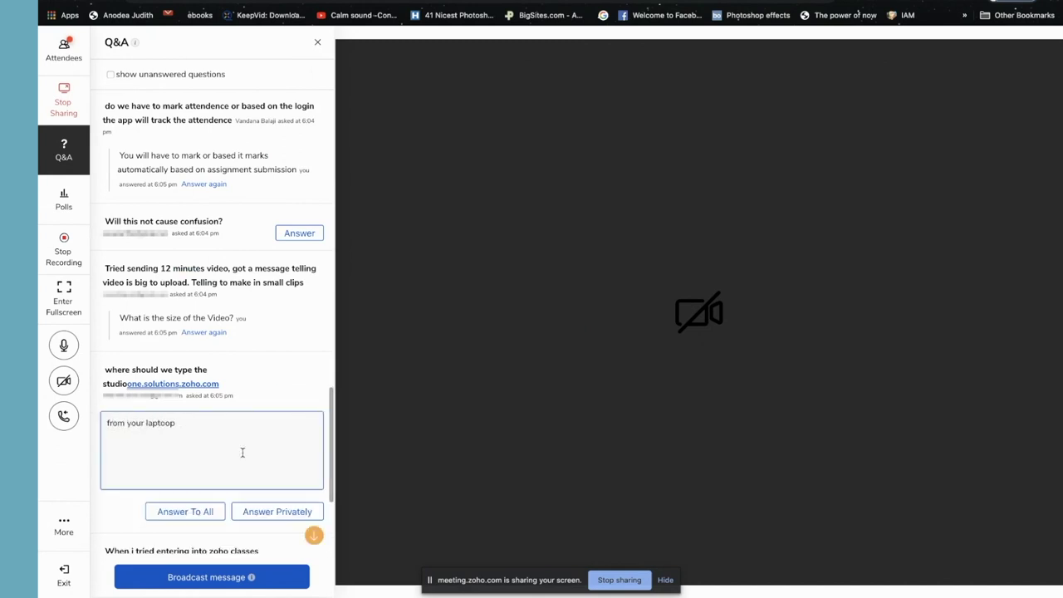
pyautogui.press('BackSpace')
pyautogui.write('p/compute')
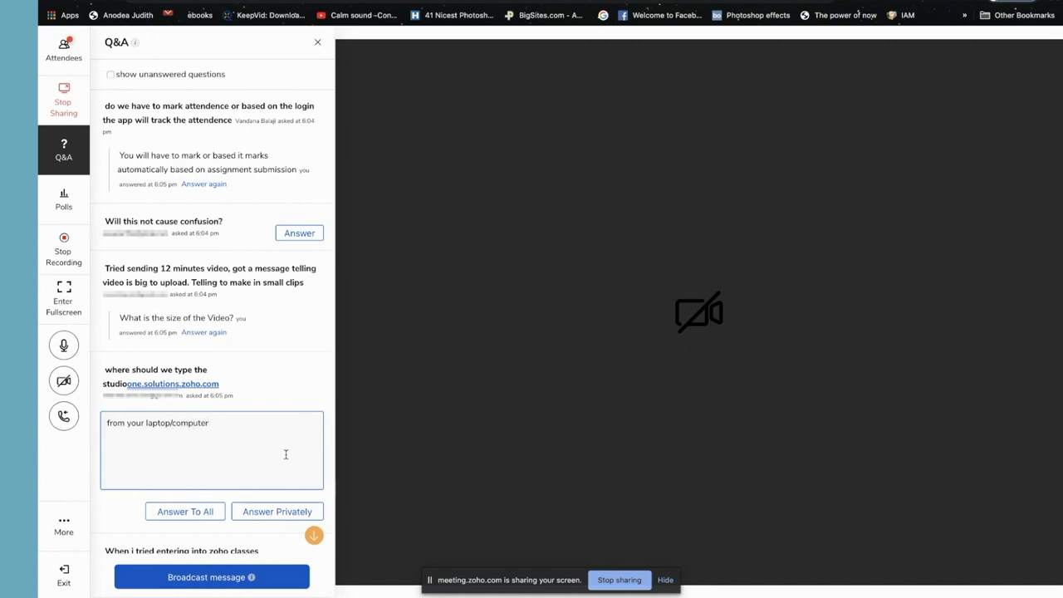
pyautogui.write('r')
pyautogui.write(' broiwse')
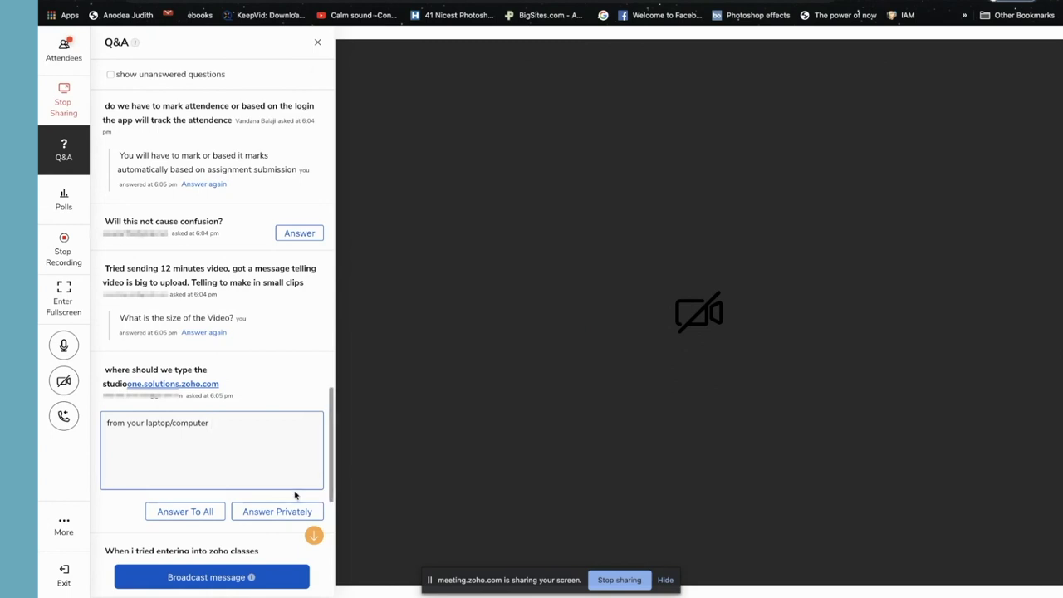
pyautogui.write('r')
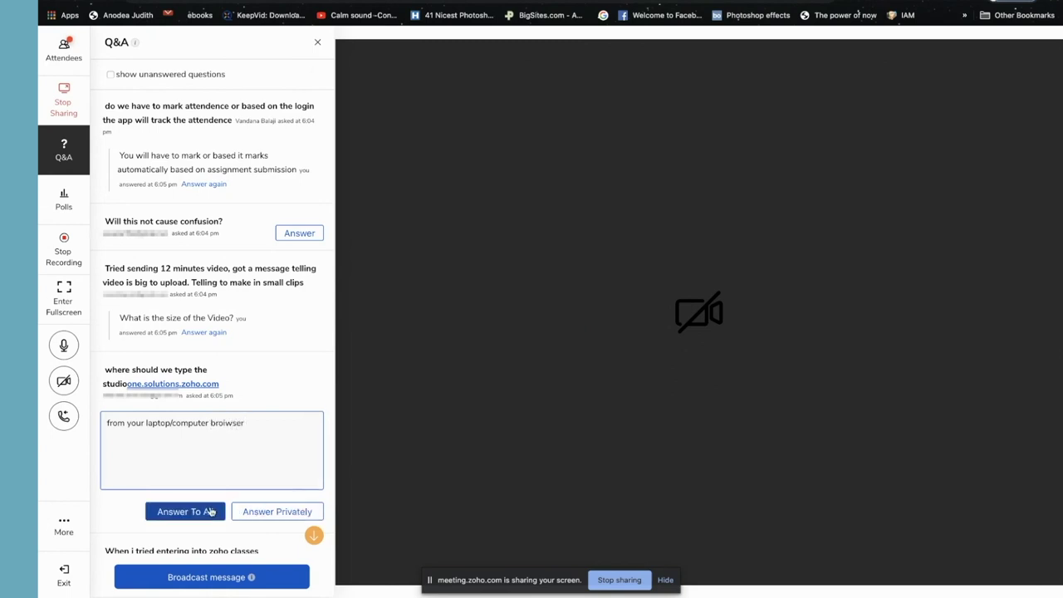
pyautogui.click(209, 512)
pyautogui.scroll(4, 208, 316)
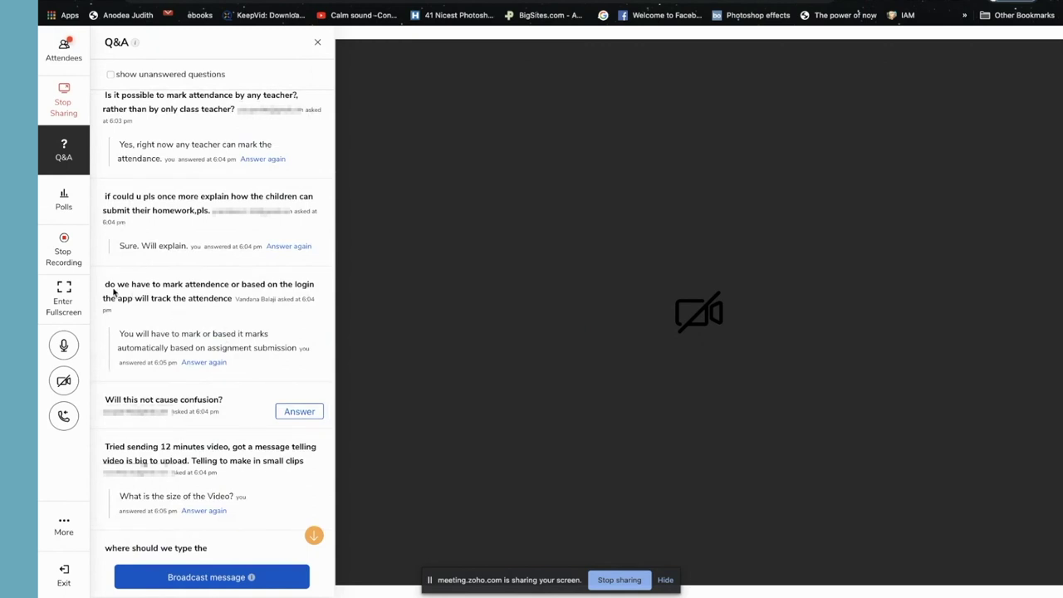
# Step: Highlight the attendance question while discussing it, then scroll down the Q&A list
pyautogui.moveTo(107, 288); pyautogui.dragTo(230, 299)
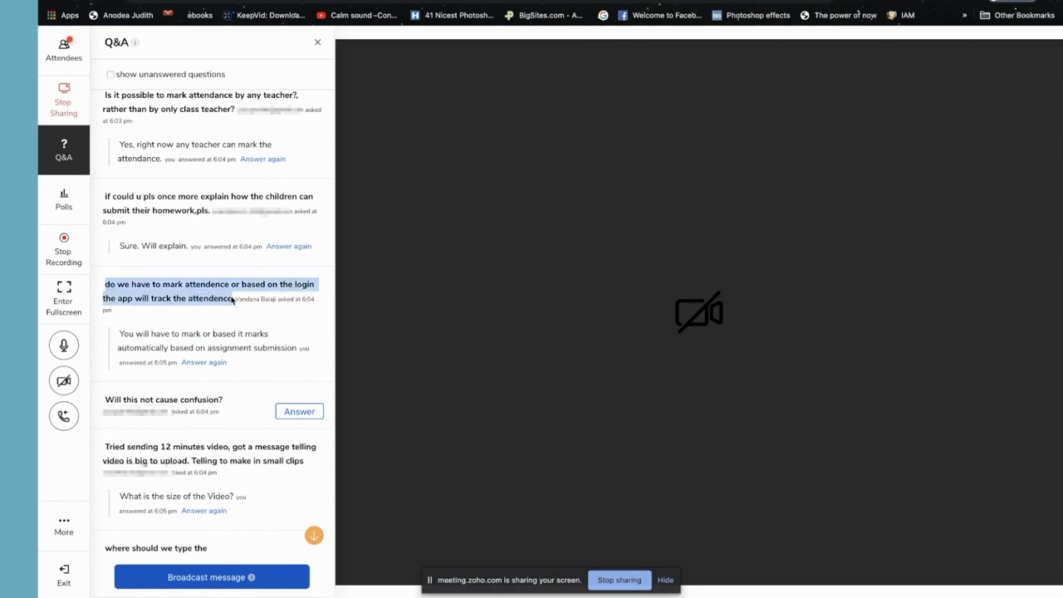
pyautogui.click(233, 301)
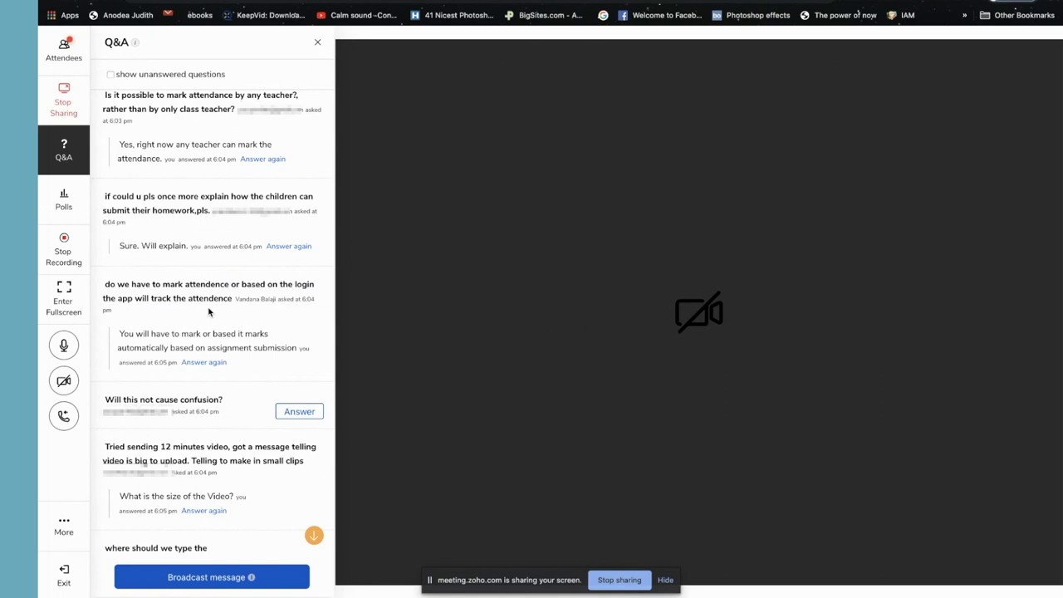
pyautogui.scroll(-3, 208, 313)
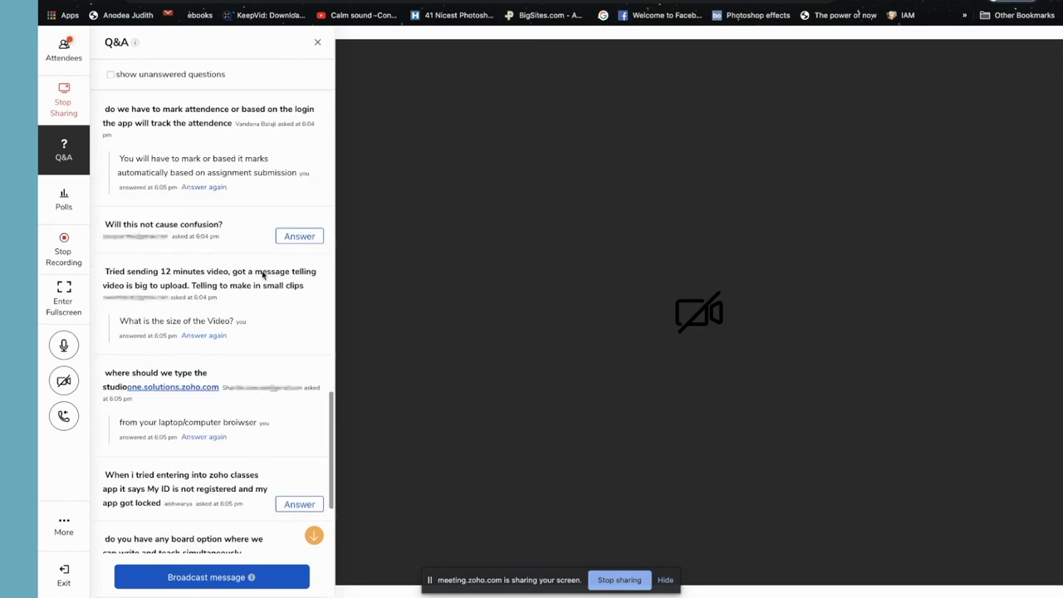
# Step: Reply to all on the confusion question with 'We'll discuss about this', fixing the 'about' spelling
pyautogui.click(298, 237)
pyautogui.write('We')
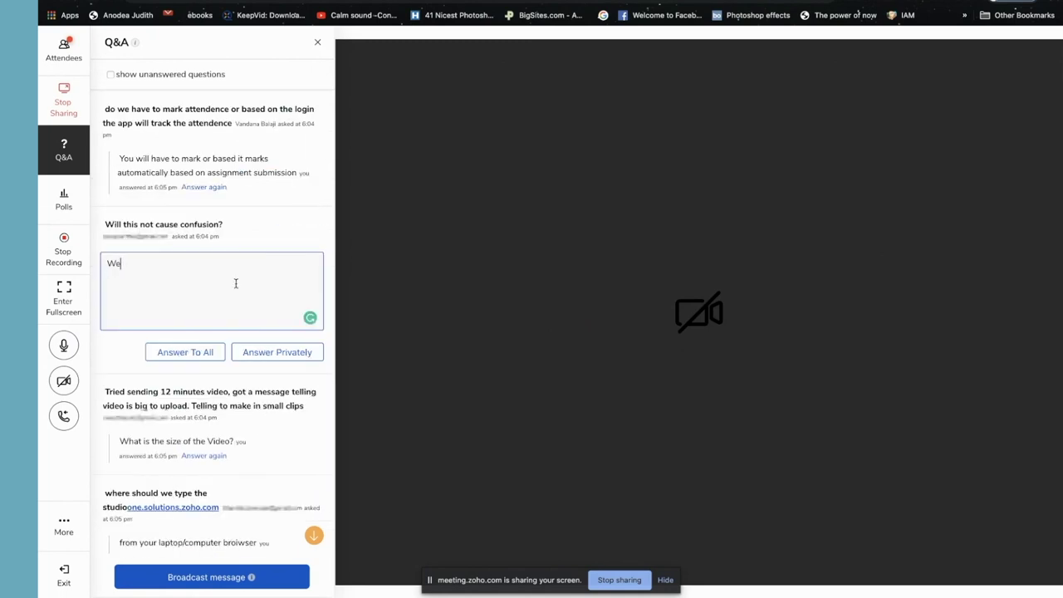
pyautogui.write("'ll disc")
pyautogui.press('BackSpace')
pyautogui.press('BackSpace')
pyautogui.write('scuss aboout thu')
pyautogui.press('BackSpace')
pyautogui.write('is')
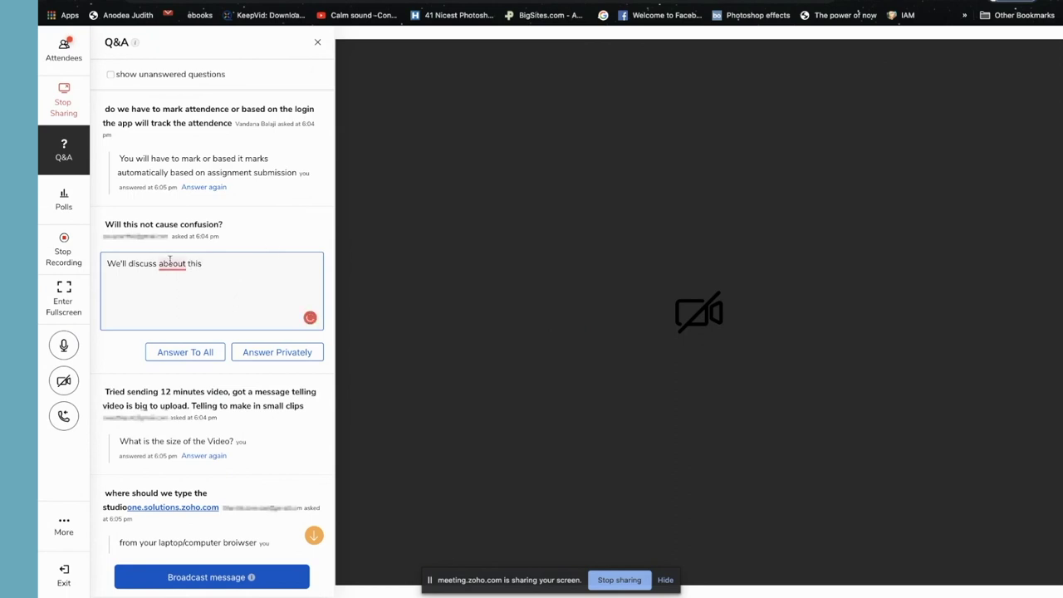
pyautogui.moveTo(170, 260)
pyautogui.click(174, 284)
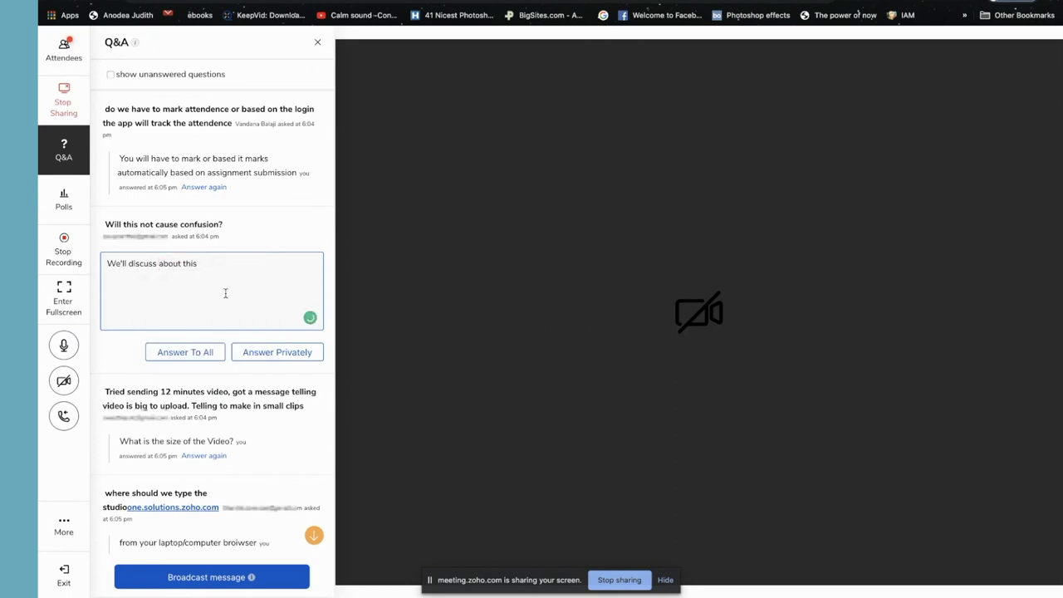
pyautogui.click(197, 351)
# Step: Scroll further and highlight the board option question while reading it
pyautogui.scroll(-3, 185, 312)
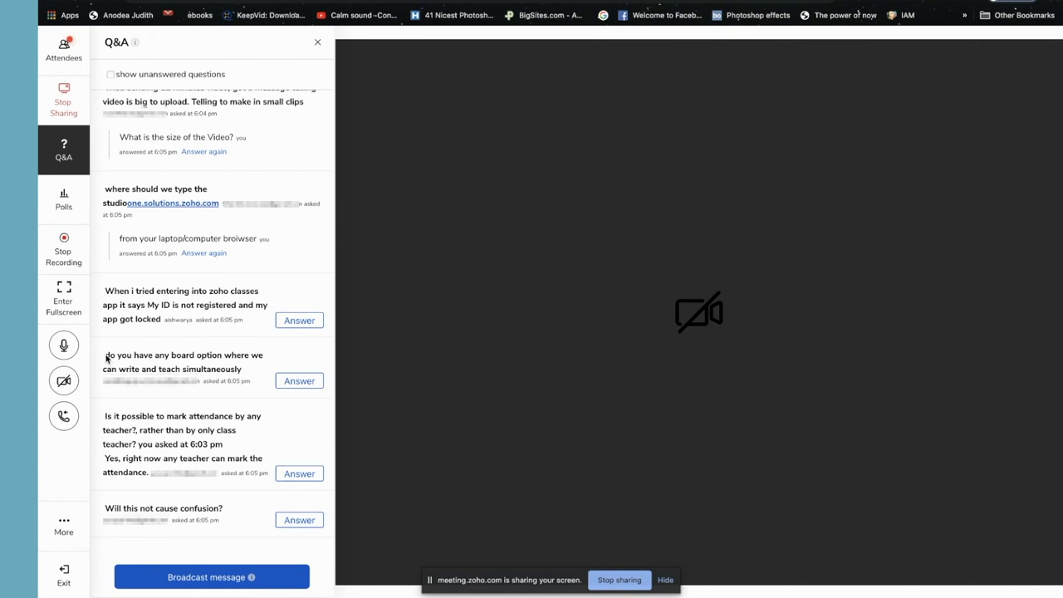
pyautogui.moveTo(106, 357); pyautogui.dragTo(257, 370)
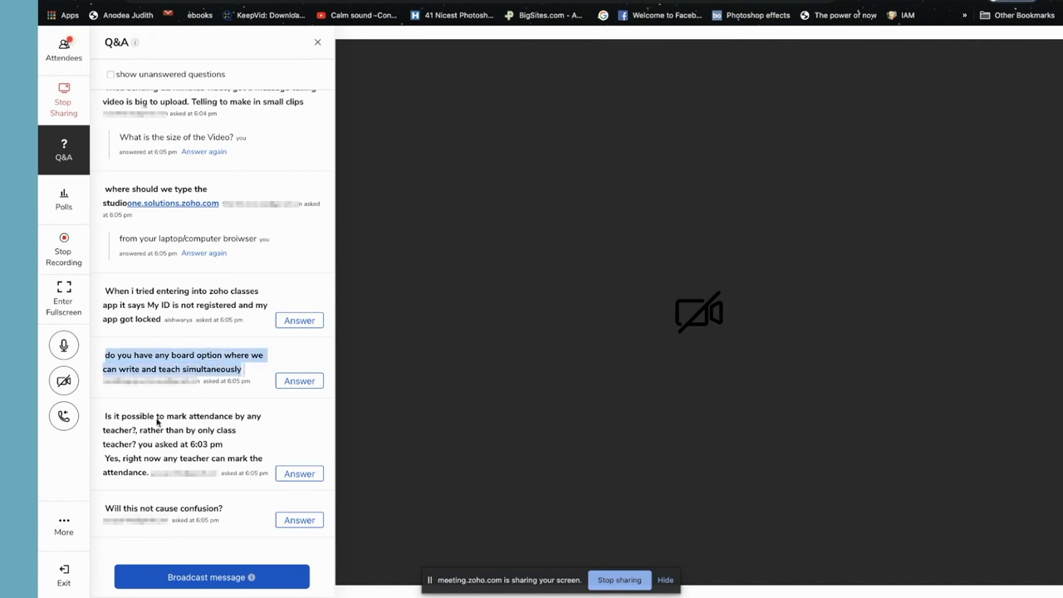
pyautogui.click(208, 426)
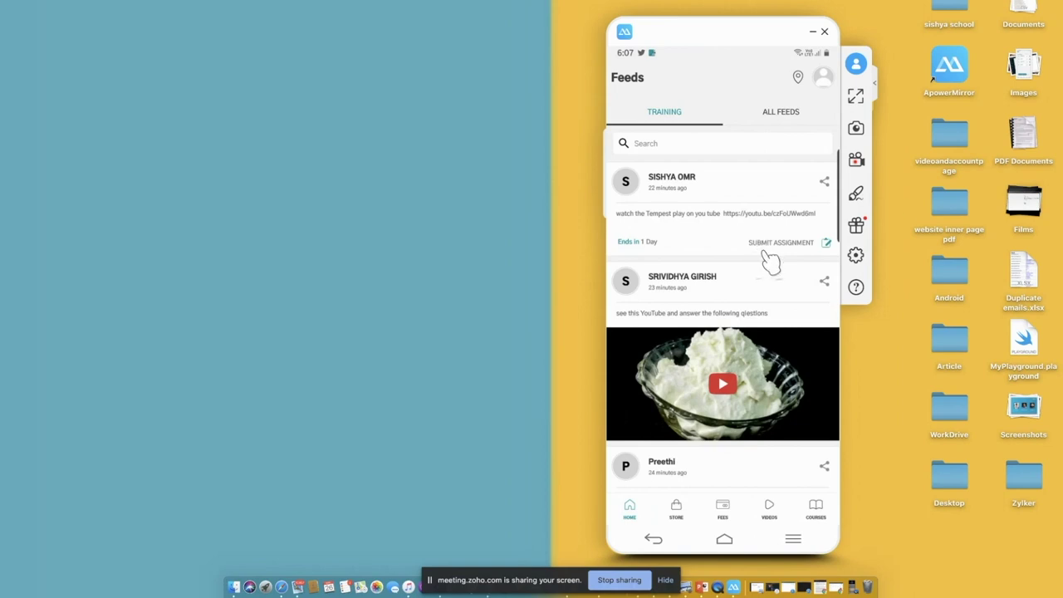
# Step: Submit the Tempest play assignment on the mirrored phone with the AC Machines photo attached
pyautogui.click(793, 253)
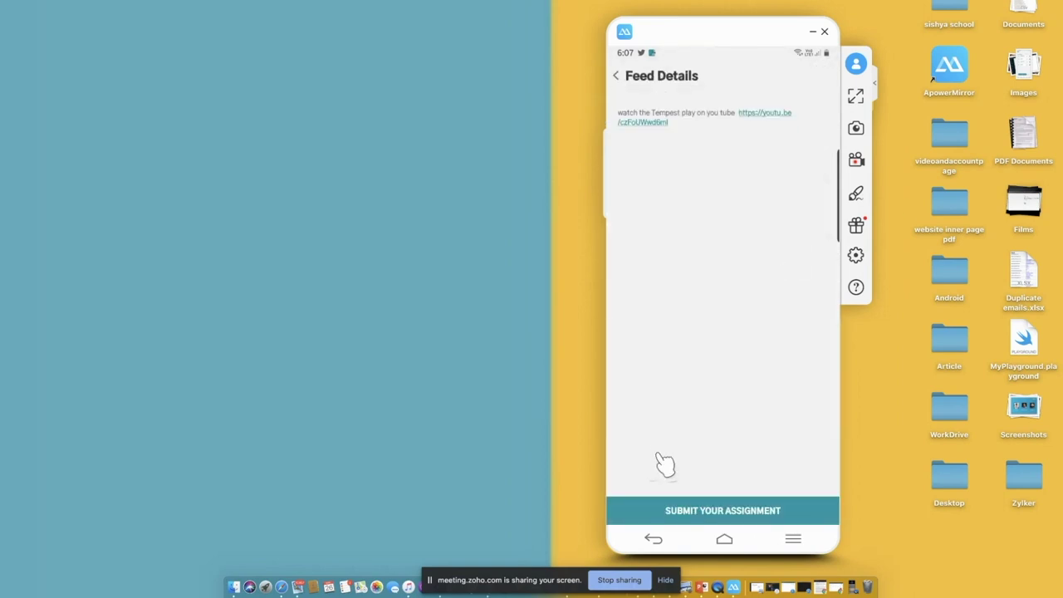
pyautogui.click(762, 517)
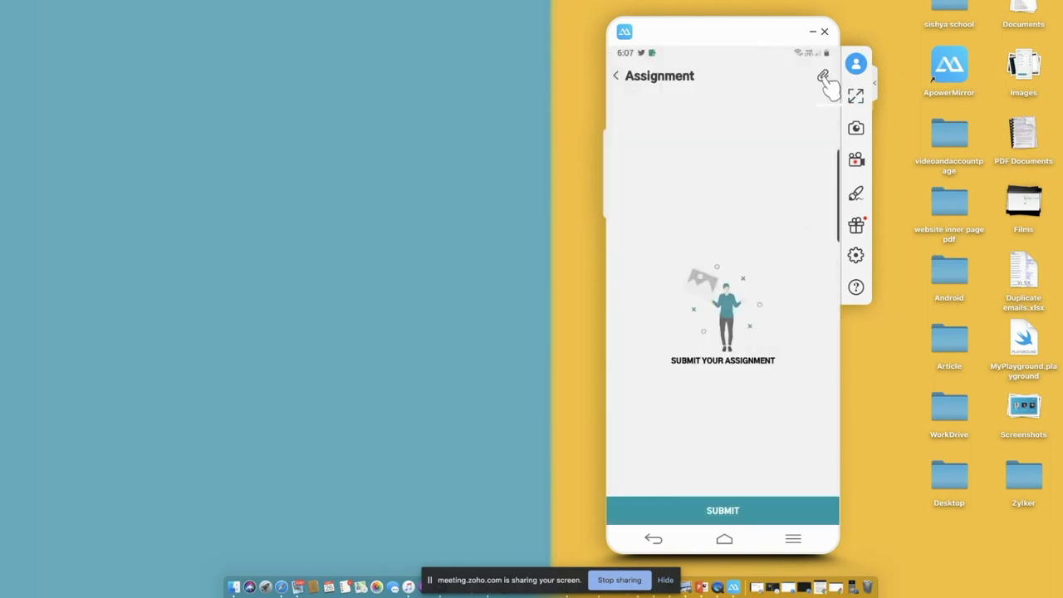
pyautogui.click(823, 79)
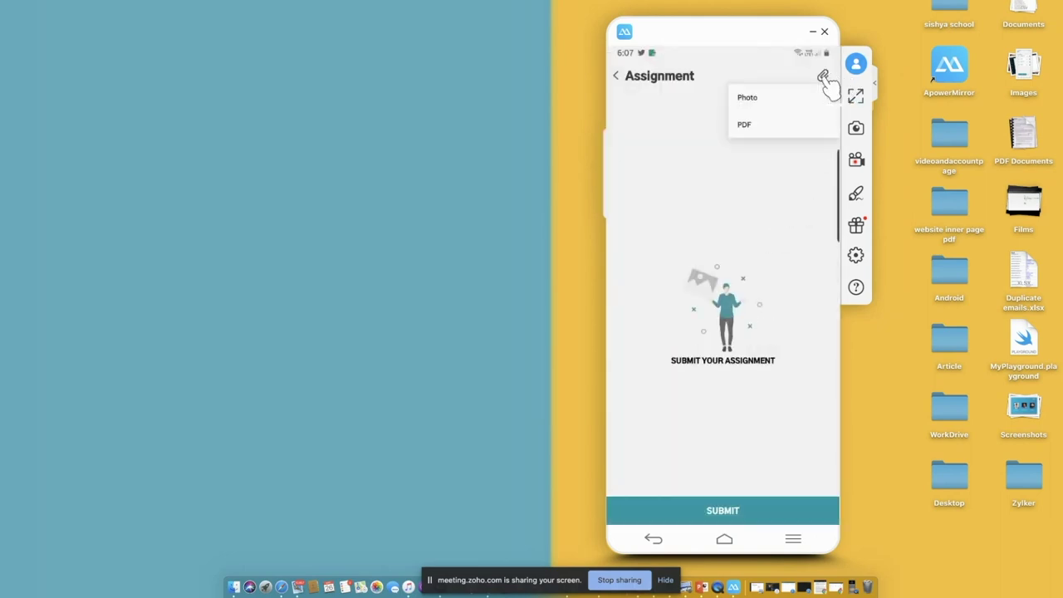
pyautogui.click(748, 98)
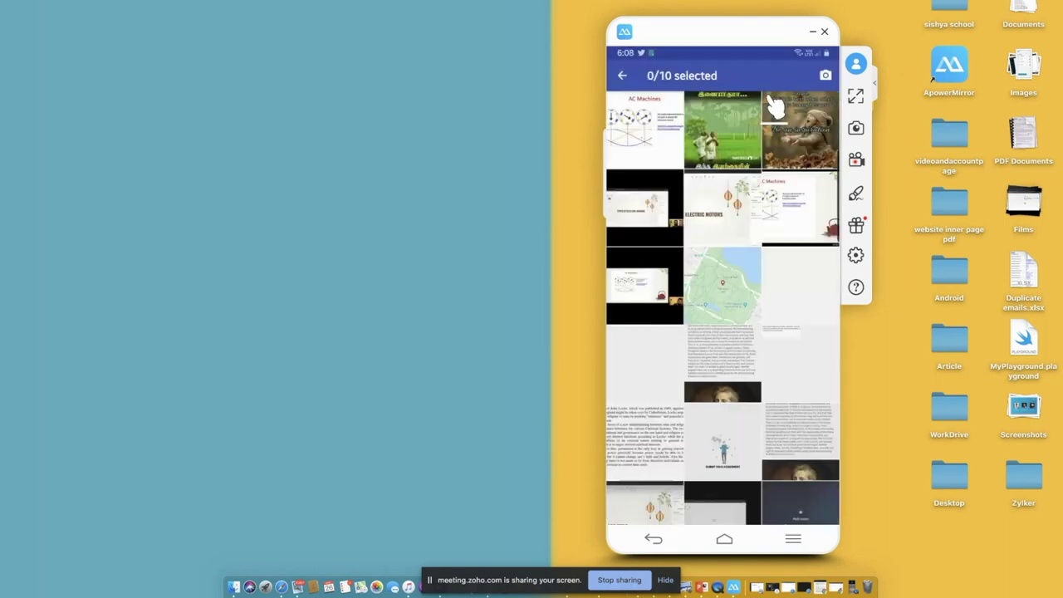
pyautogui.click(772, 101)
pyautogui.click(772, 104)
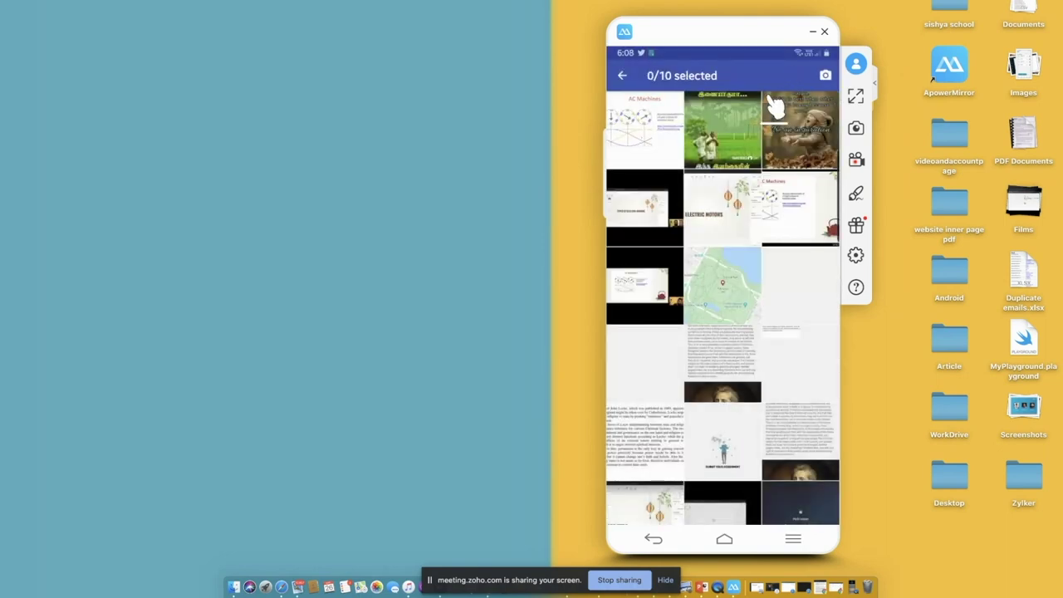
pyautogui.click(773, 104)
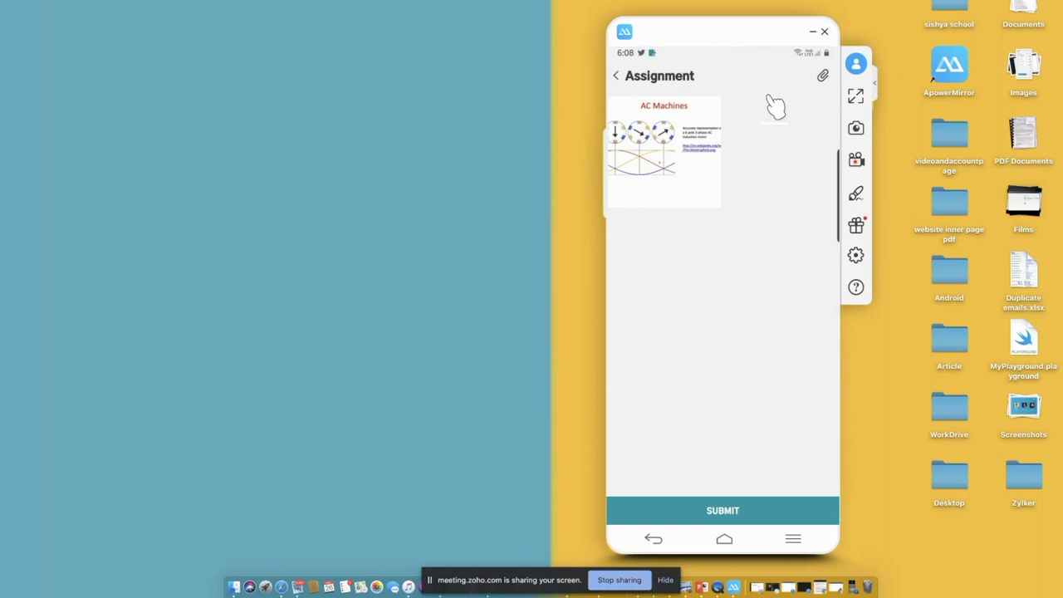
pyautogui.click(752, 512)
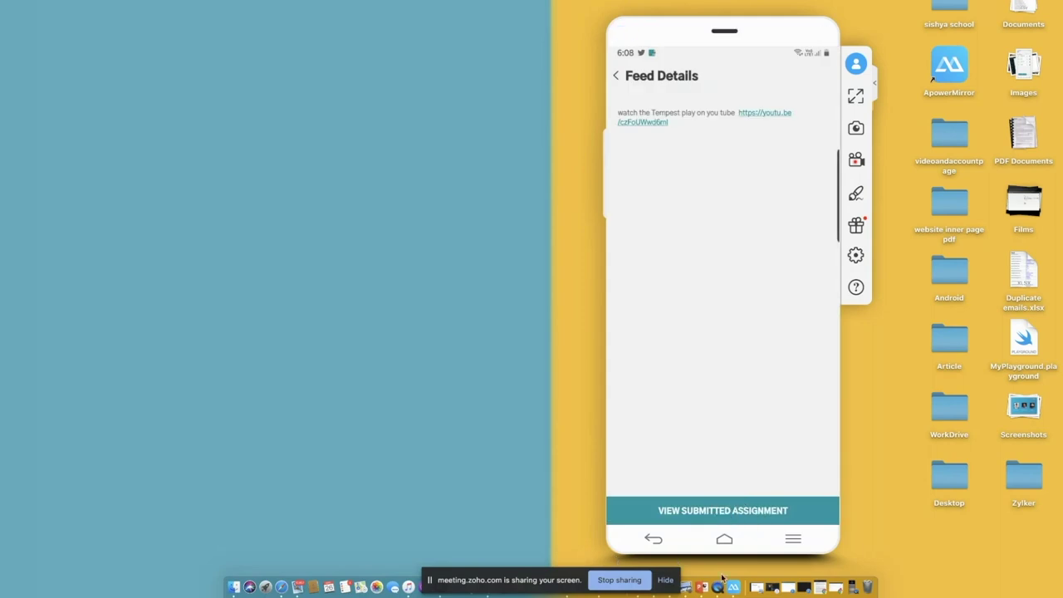
pyautogui.moveTo(808, 584)
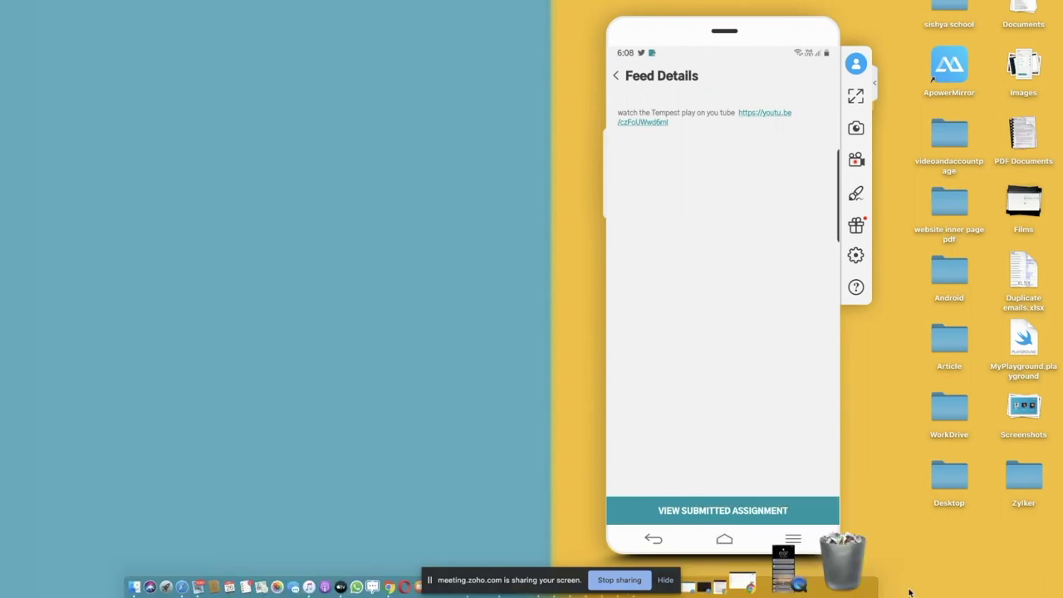
# Step: Restore the minimized Zoho Meeting window from the Dock
pyautogui.click(847, 581)
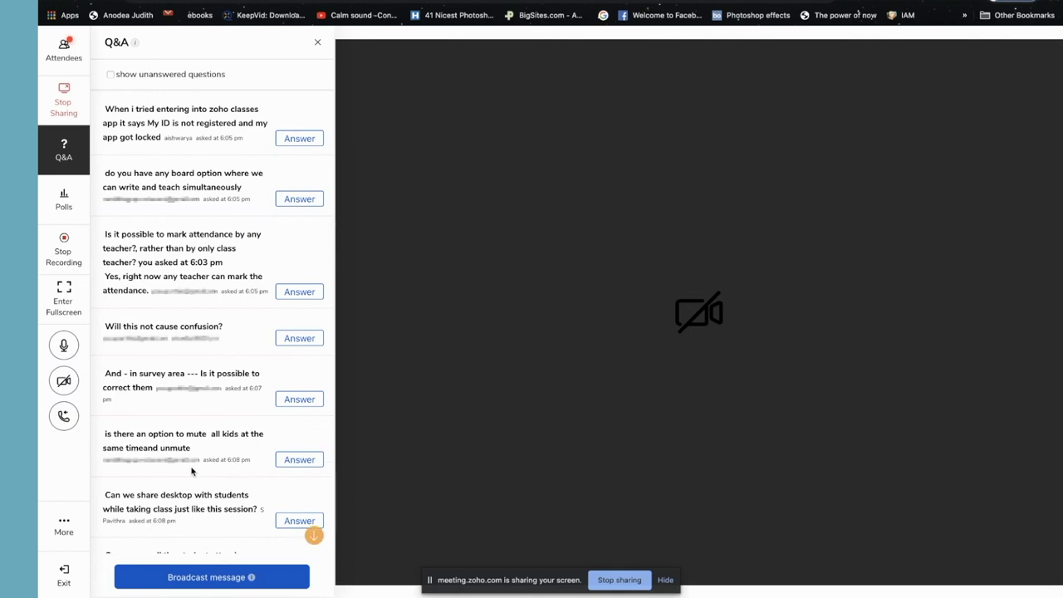
pyautogui.scroll(-2, 191, 471)
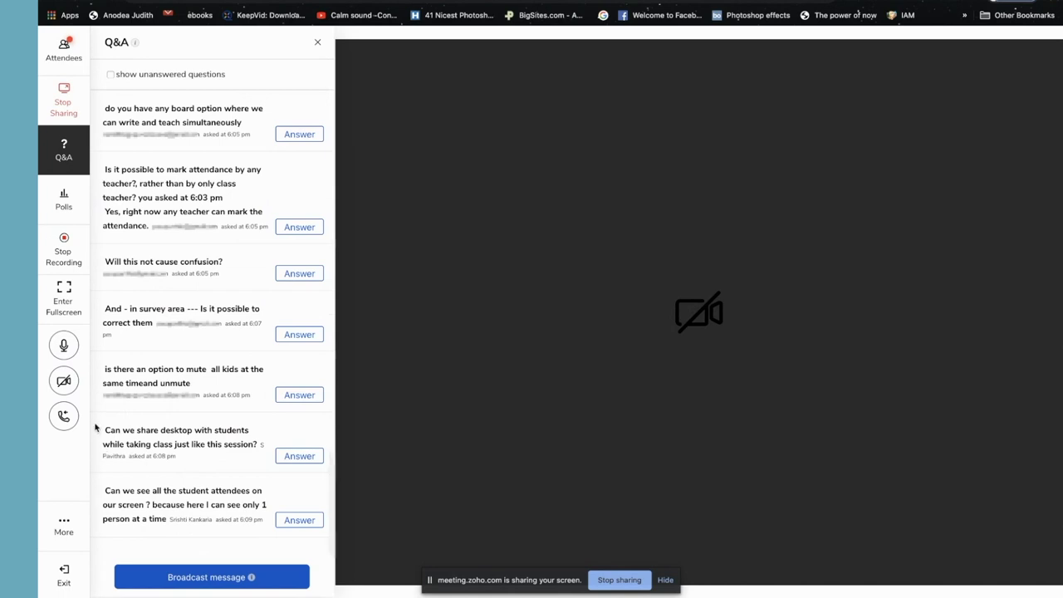
pyautogui.moveTo(109, 432); pyautogui.dragTo(257, 445)
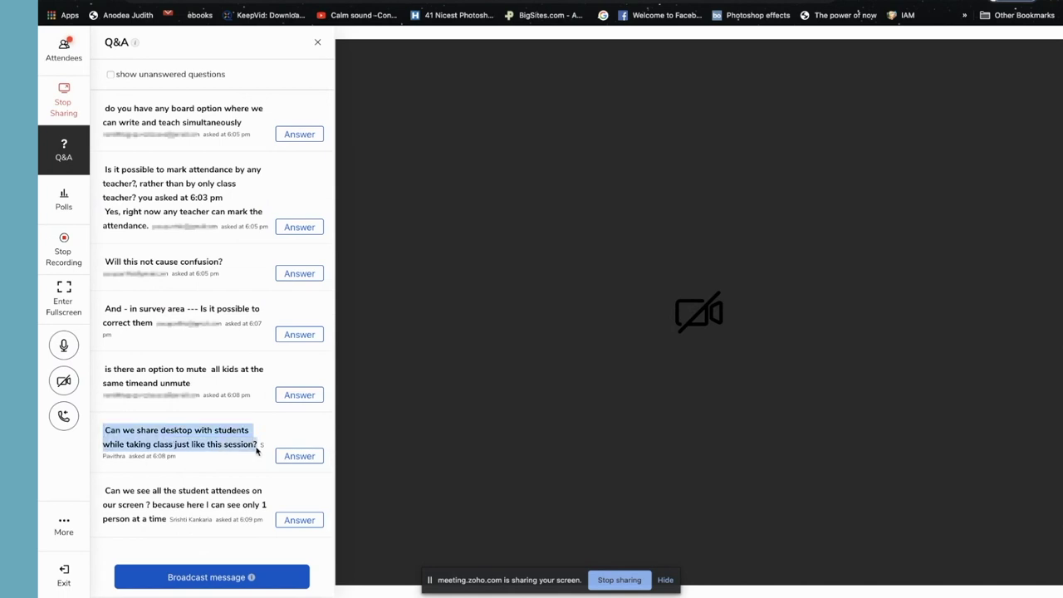
pyautogui.click(257, 449)
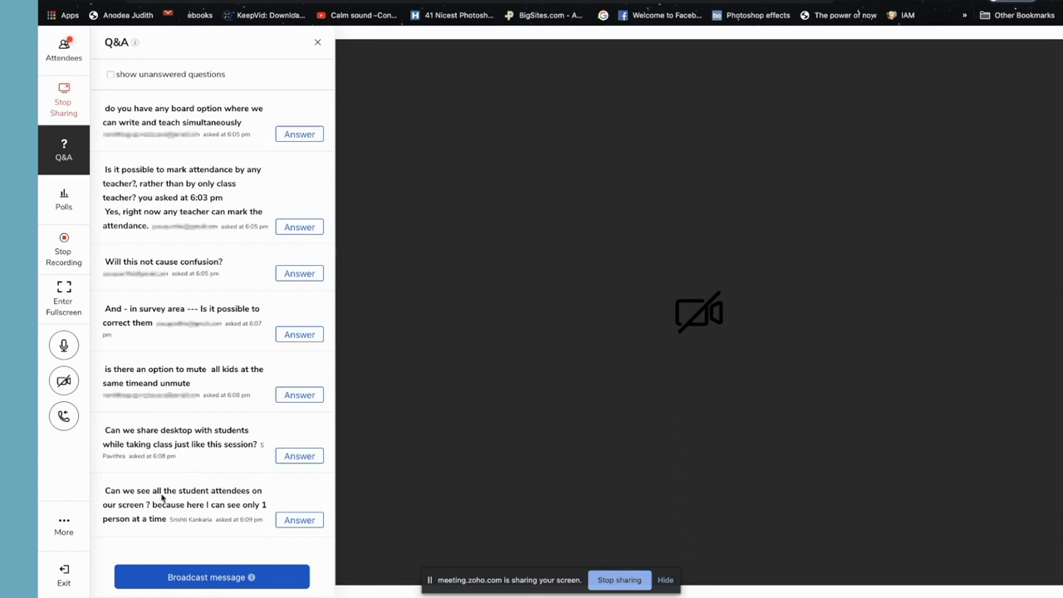
pyautogui.moveTo(106, 492); pyautogui.dragTo(165, 522)
pyautogui.click(166, 522)
# Step: Scroll down the Q&A panel
pyautogui.scroll(-1, 166, 523)
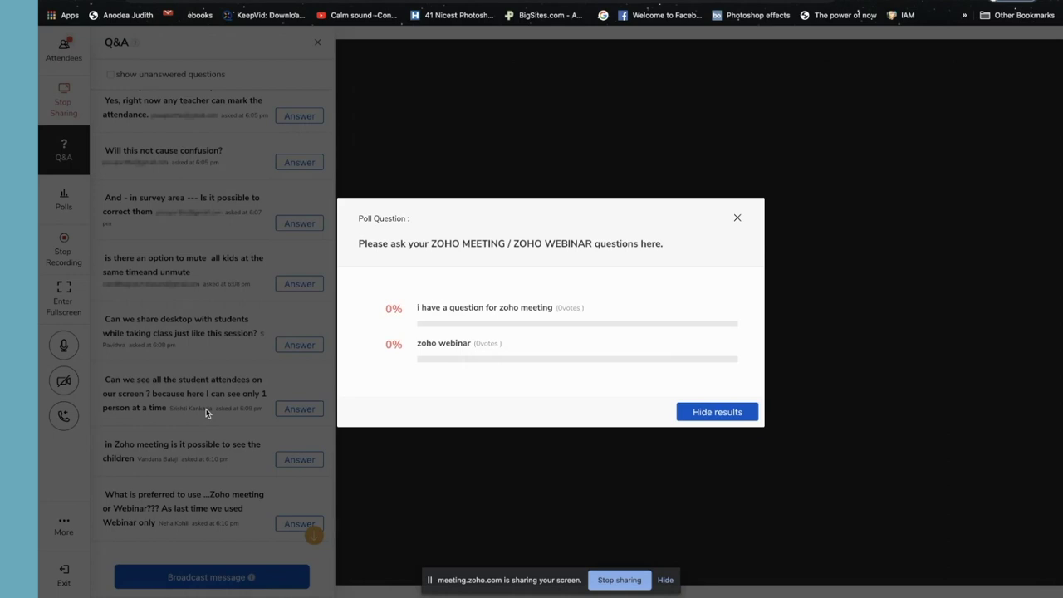
# Step: Close the poll results, highlight the delete-uploaded-course question, and switch to the phone-mirror desktop
pyautogui.click(736, 219)
pyautogui.scroll(-1, 128, 481)
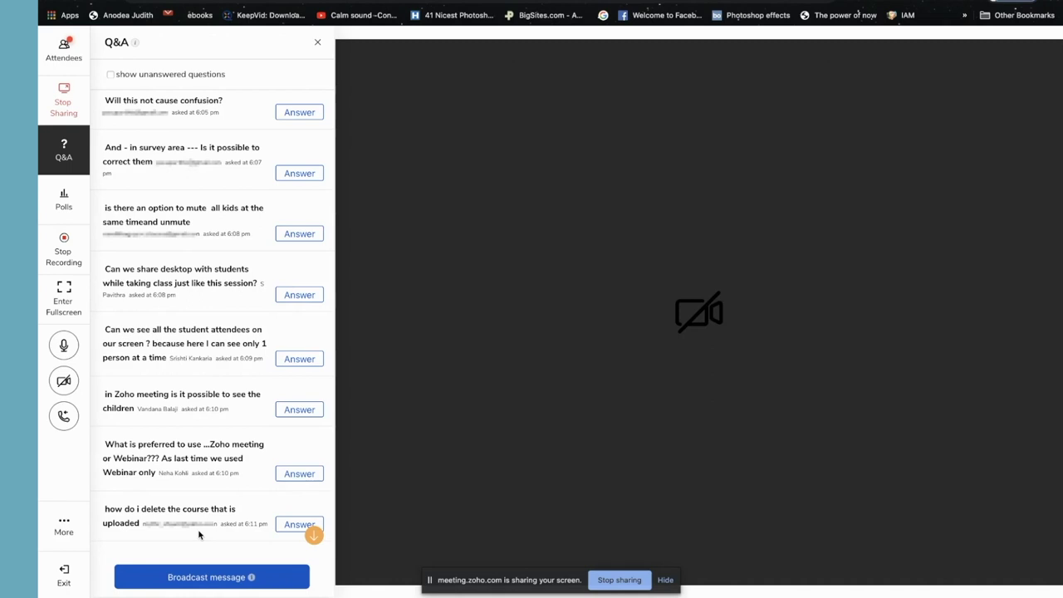
pyautogui.scroll(-3, 200, 535)
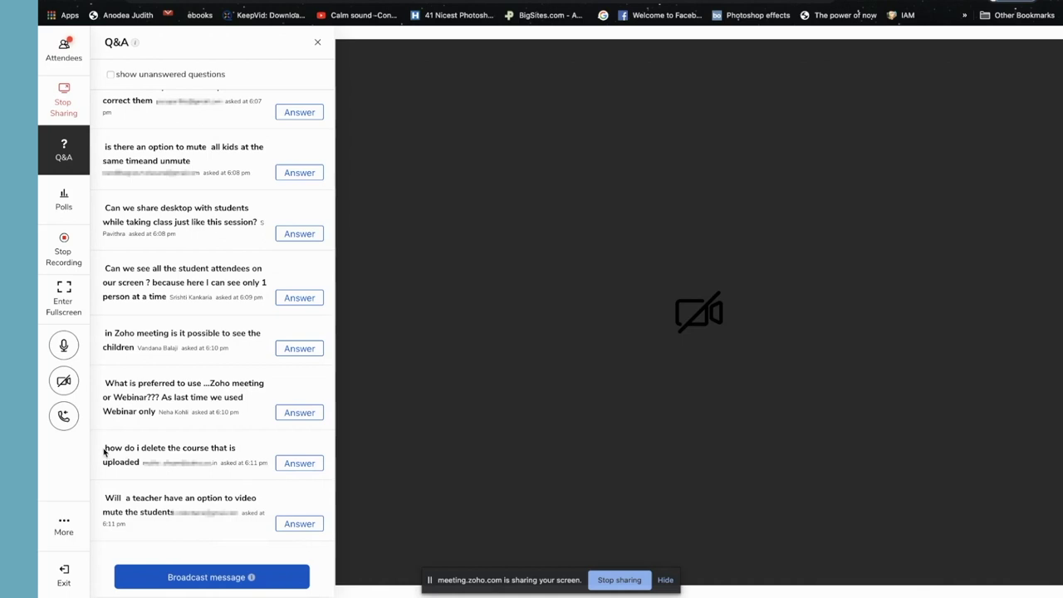
pyautogui.moveTo(104, 451); pyautogui.dragTo(146, 467)
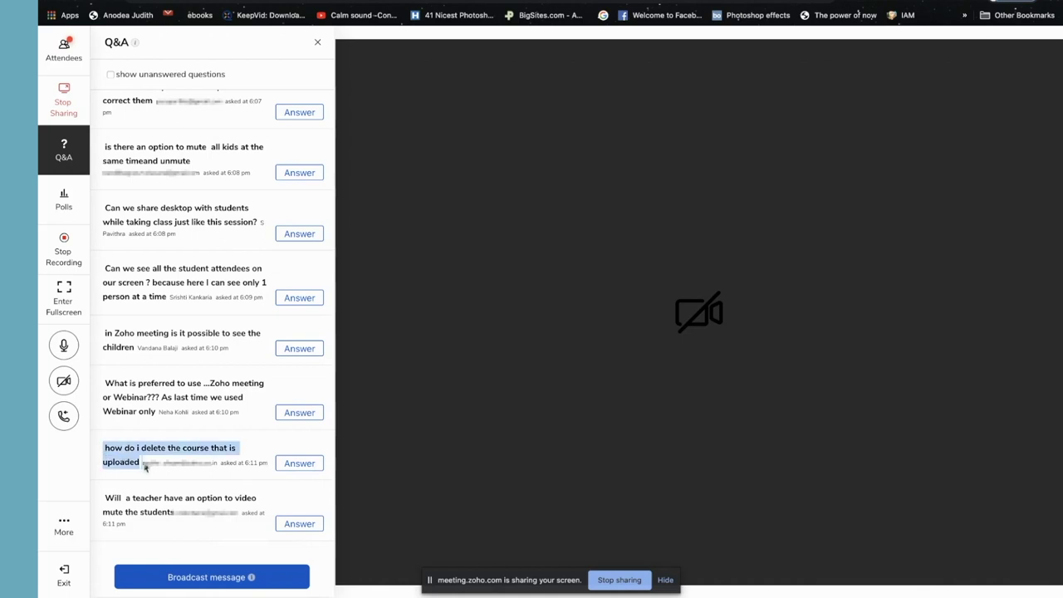
pyautogui.hotkey('ctrl', 'Left')
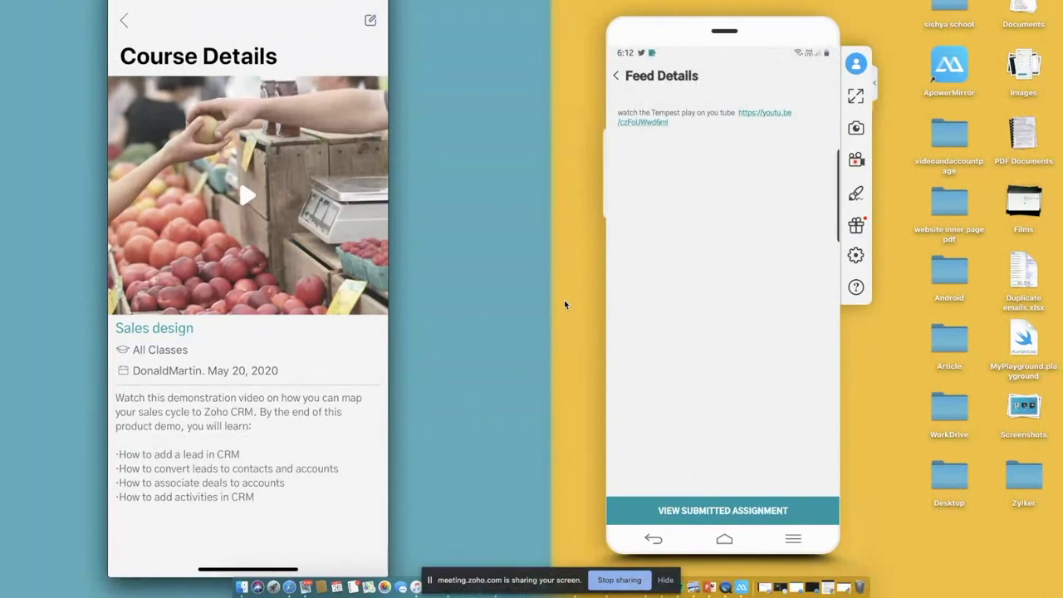
# Step: Switch from the phone mirrors back to the full-screen Zoho Meeting Q&A
pyautogui.hotkey('ctrl', 'Right')
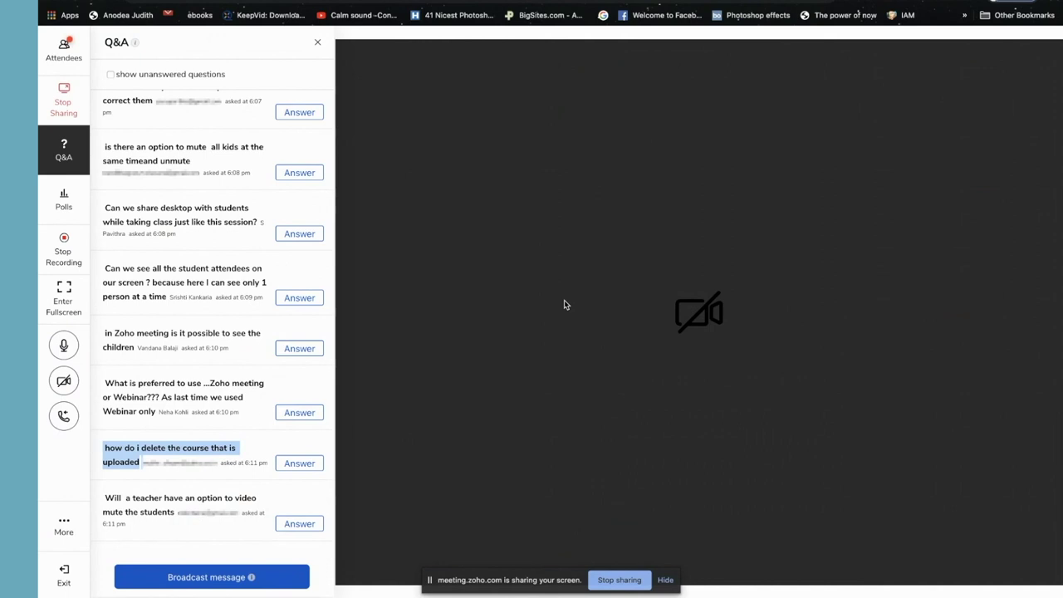
pyautogui.click(130, 465)
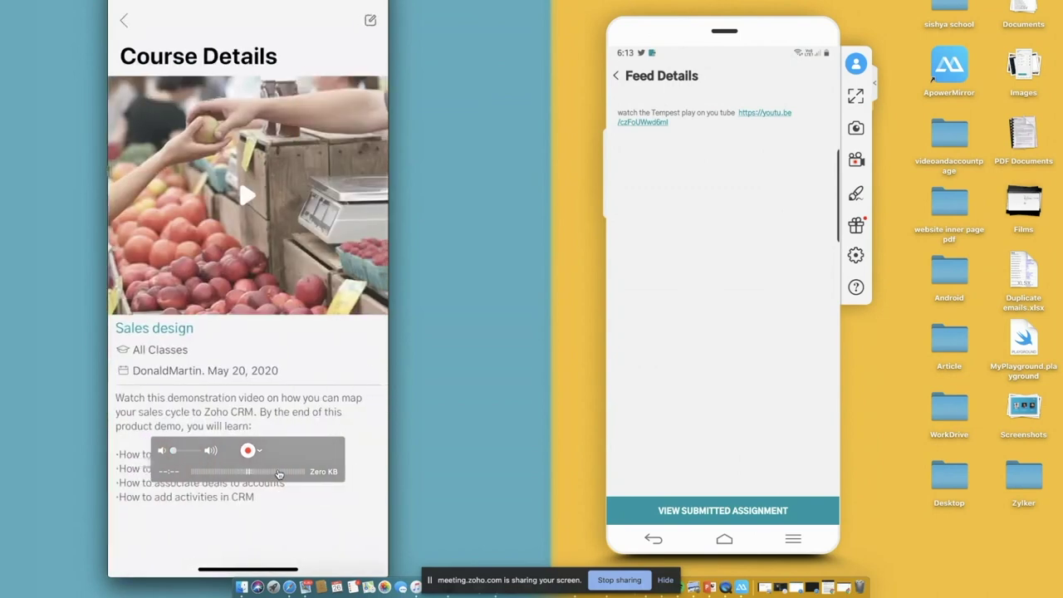
pyautogui.click(366, 23)
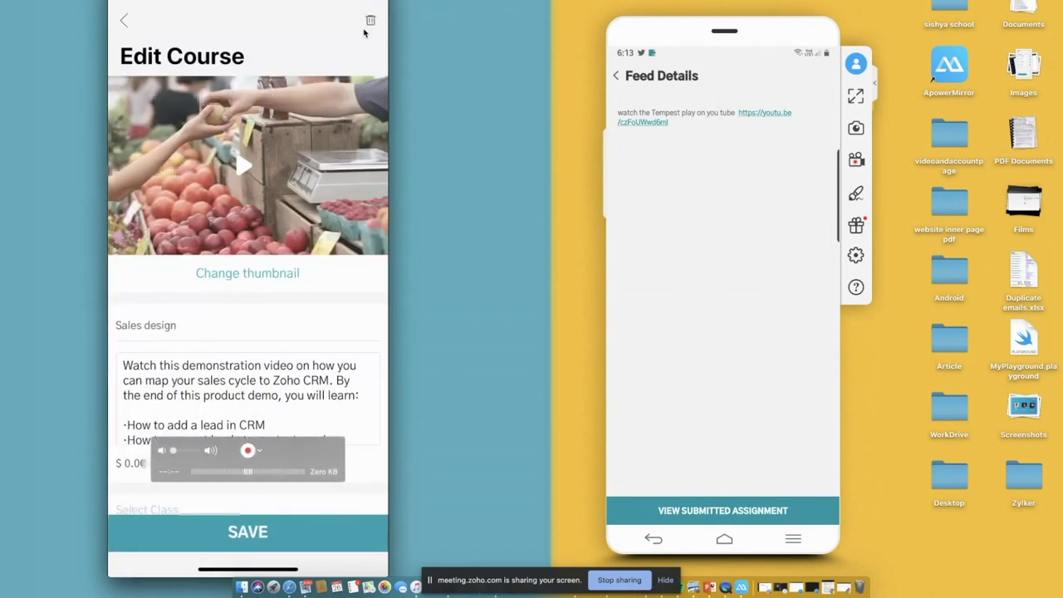
pyautogui.click(369, 21)
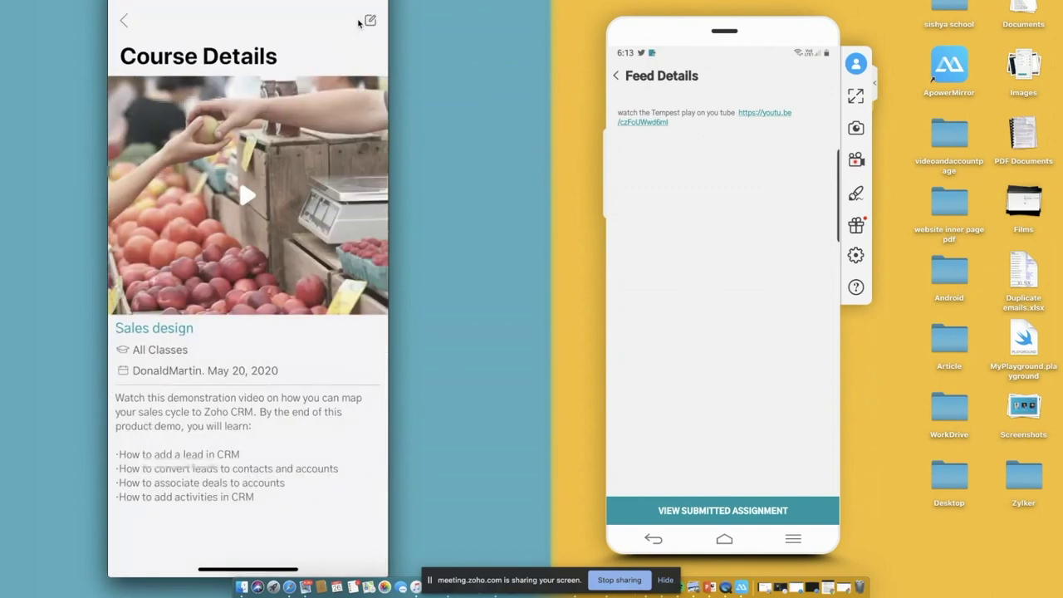
pyautogui.press('super+Tab')
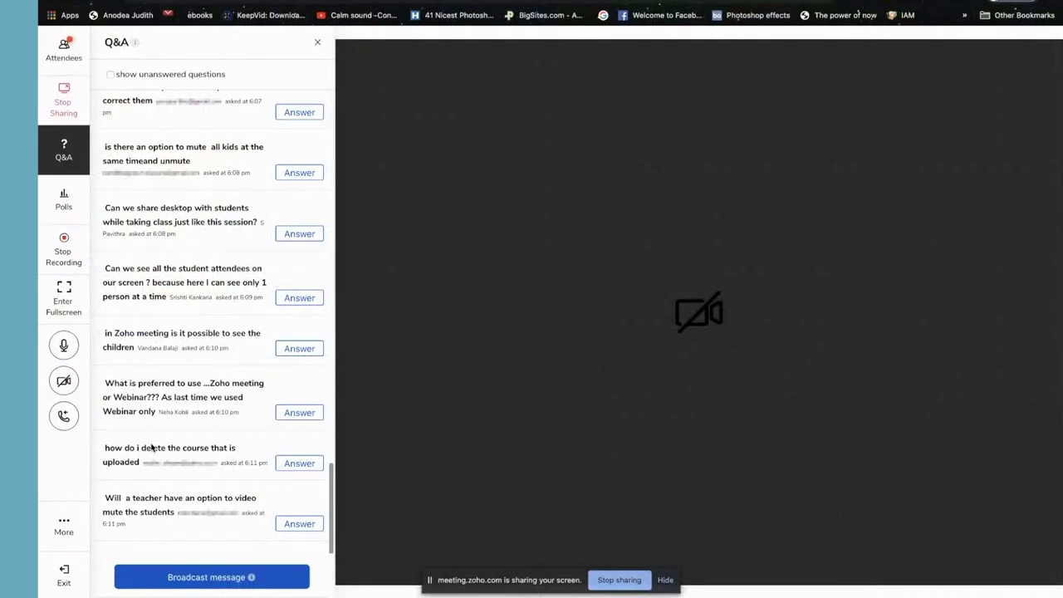